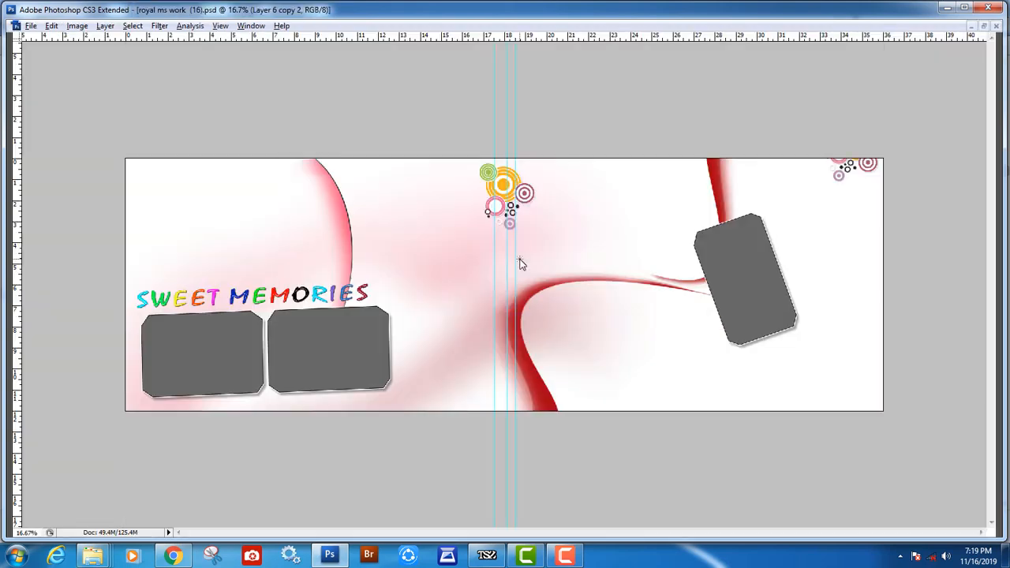
Step: Scale down the pair of grey photo frames and place them in the lower-left corner of the album spread
click(411, 248)
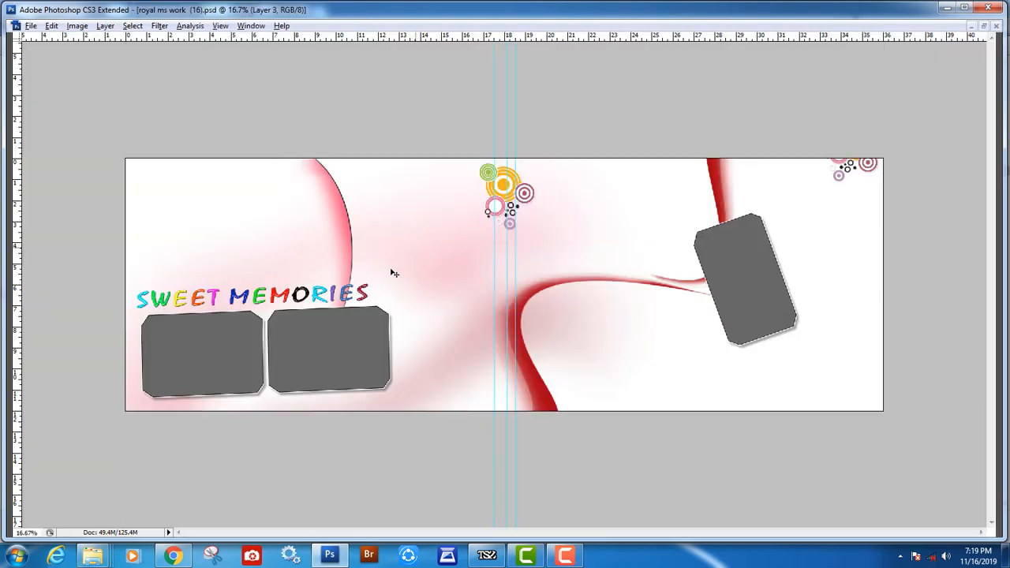
right_click(219, 342)
click(246, 362)
drag(246, 361, 259, 365)
key(ctrl+t)
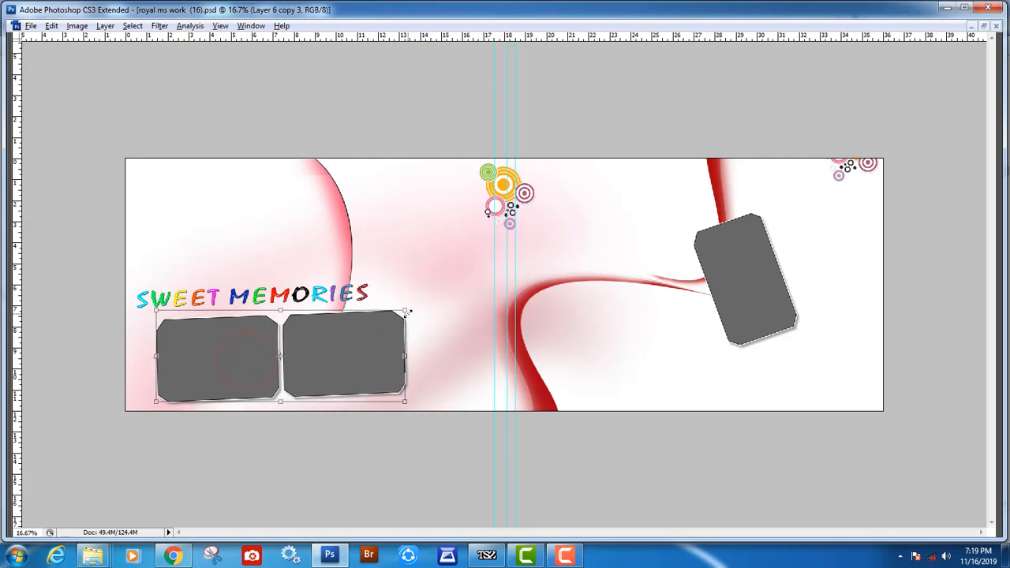
drag(407, 313, 373, 327)
double_click(345, 350)
drag(329, 364, 287, 367)
Step: Scale down the SWEET MEMORIES title, place it above the two frames and rotate it slightly to follow their tilt
right_click(258, 305)
click(272, 310)
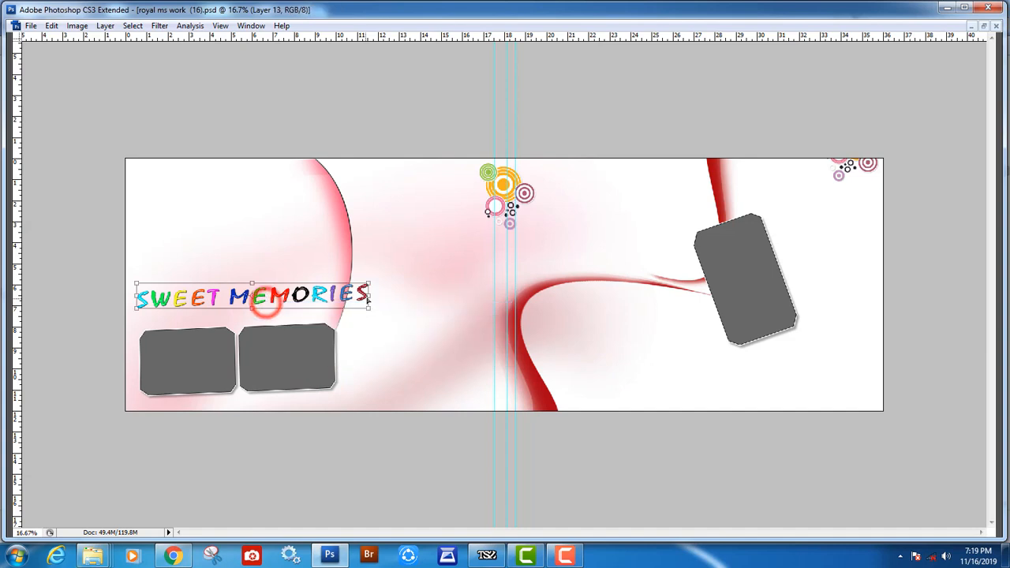
drag(366, 285, 288, 309)
double_click(287, 307)
key(ctrl+t)
drag(406, 314, 405, 310)
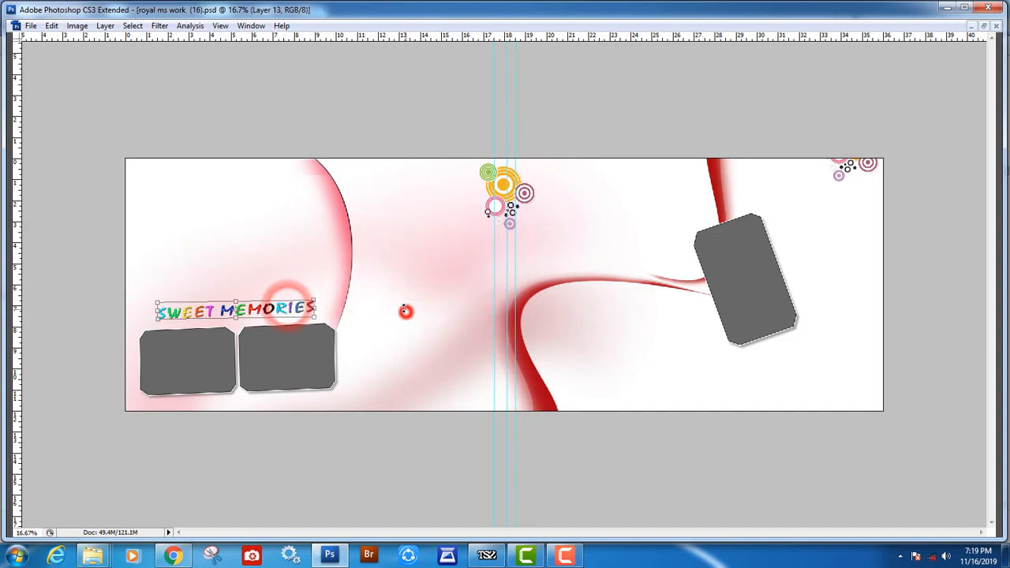
double_click(284, 300)
Step: Shift the SWEET MEMORIES title slightly down, closer to the two frames
ctrl+shift+click(287, 308)
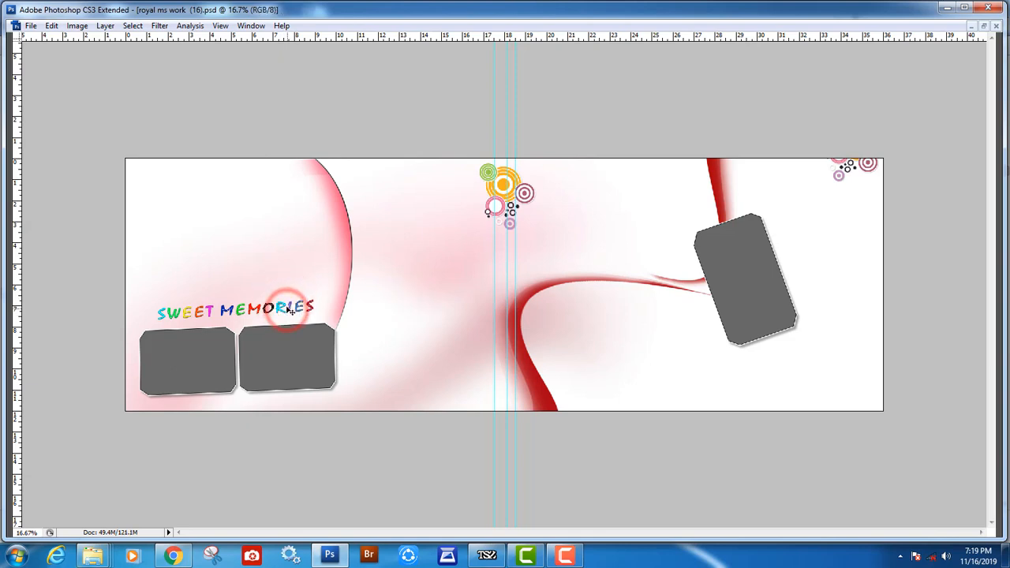
drag(285, 300, 285, 305)
key(ctrl+z)
key(ctrl+space)
drag(61, 286, 441, 344)
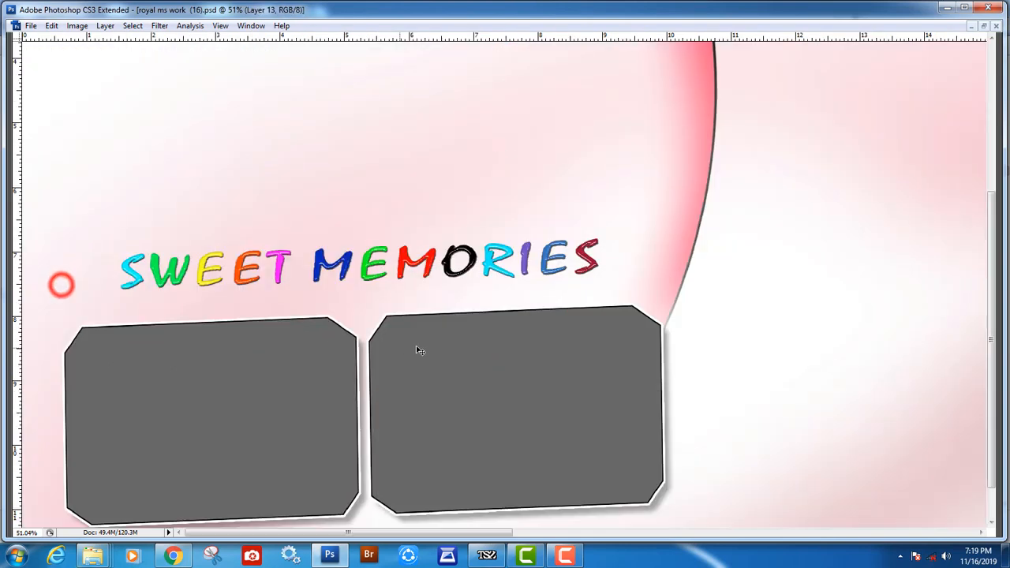
drag(448, 255, 447, 262)
key(ctrl+0)
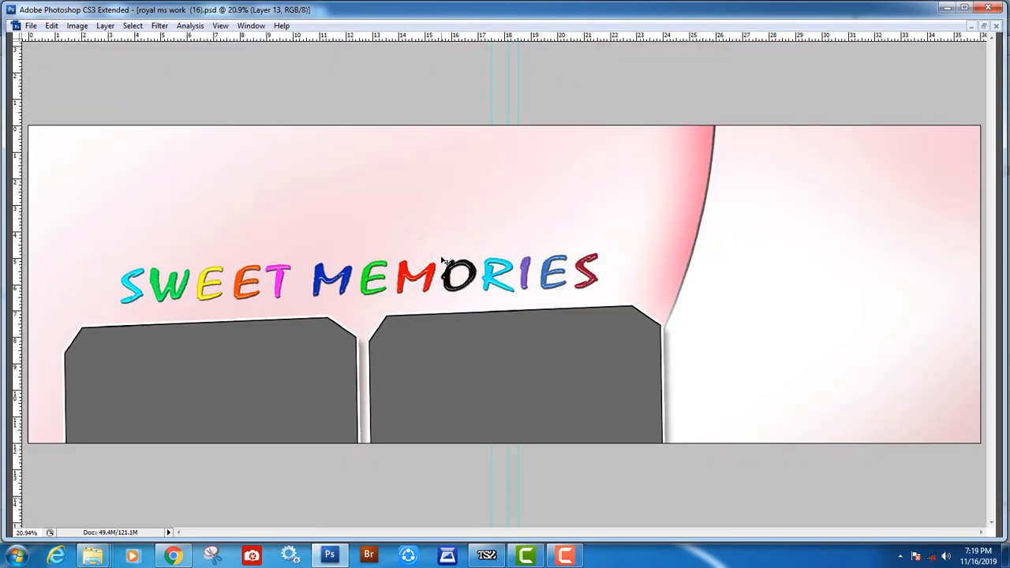
Step: Open the photos KSP_4144, KSP_4147f, KSP_4149 and KSP_4153 from the "for youtube" folder in Photoshop
right_click(92, 556)
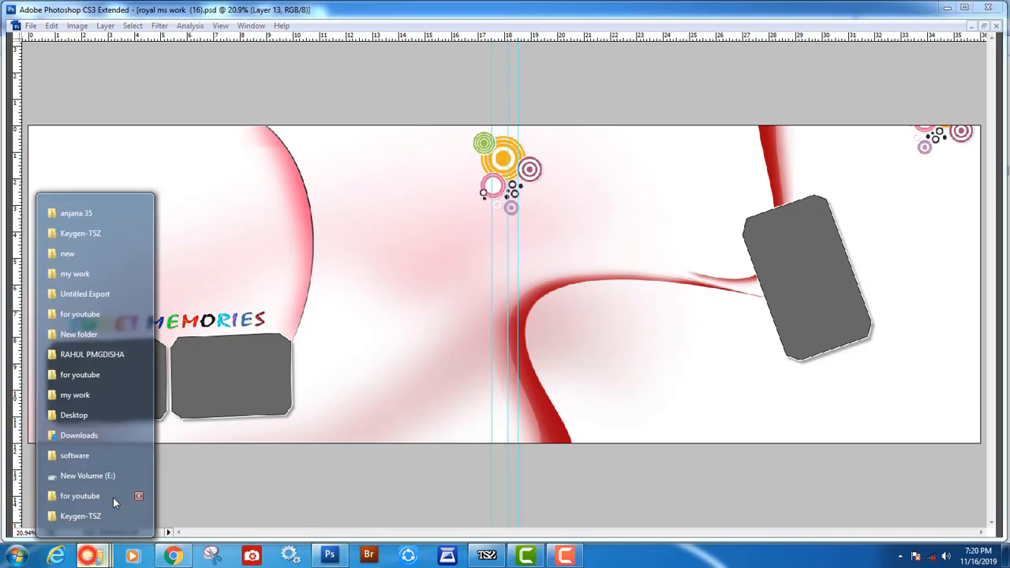
click(112, 498)
click(84, 314)
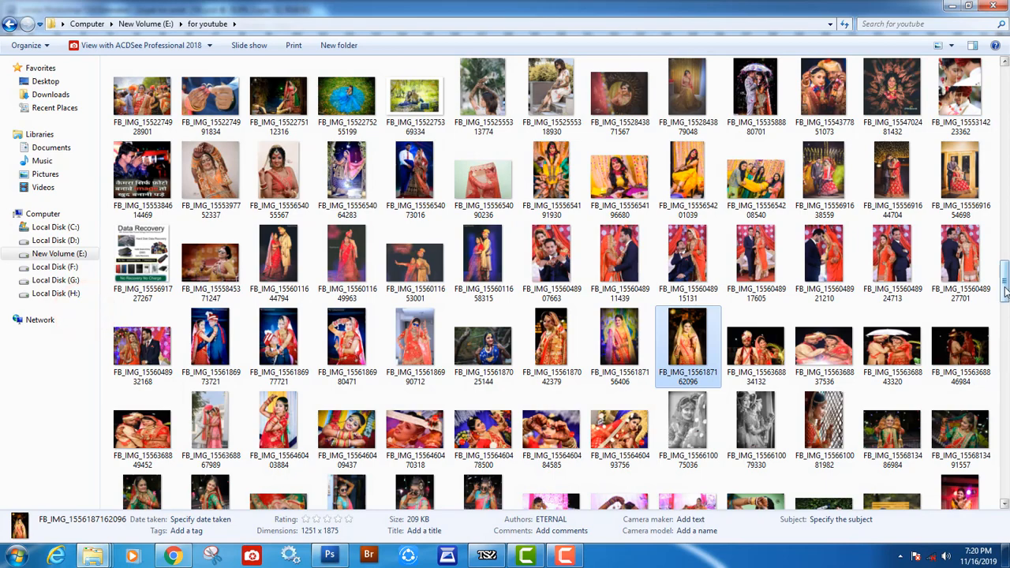
drag(1004, 282, 1006, 527)
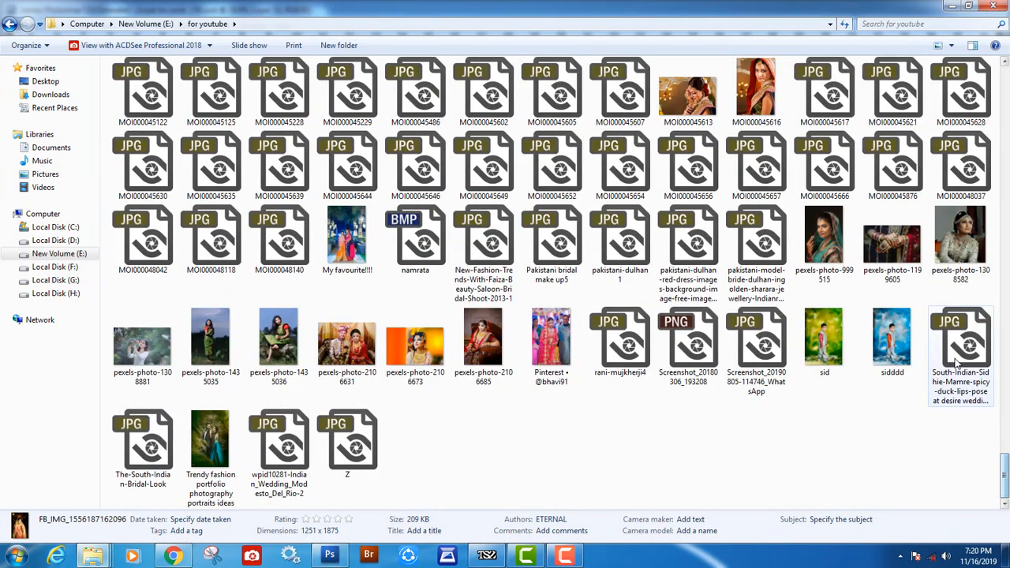
click(772, 470)
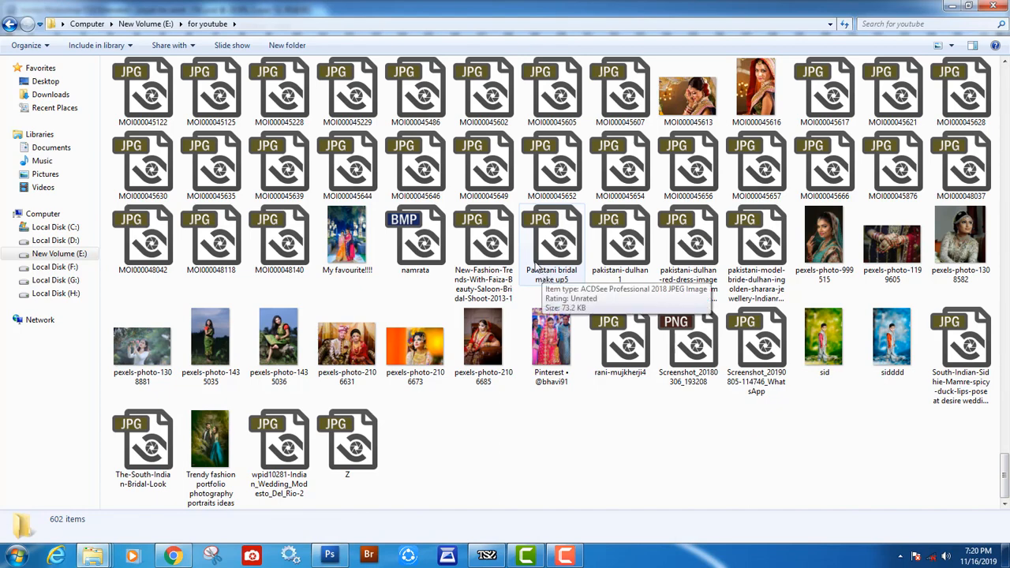
scroll(563, 251, up, 5)
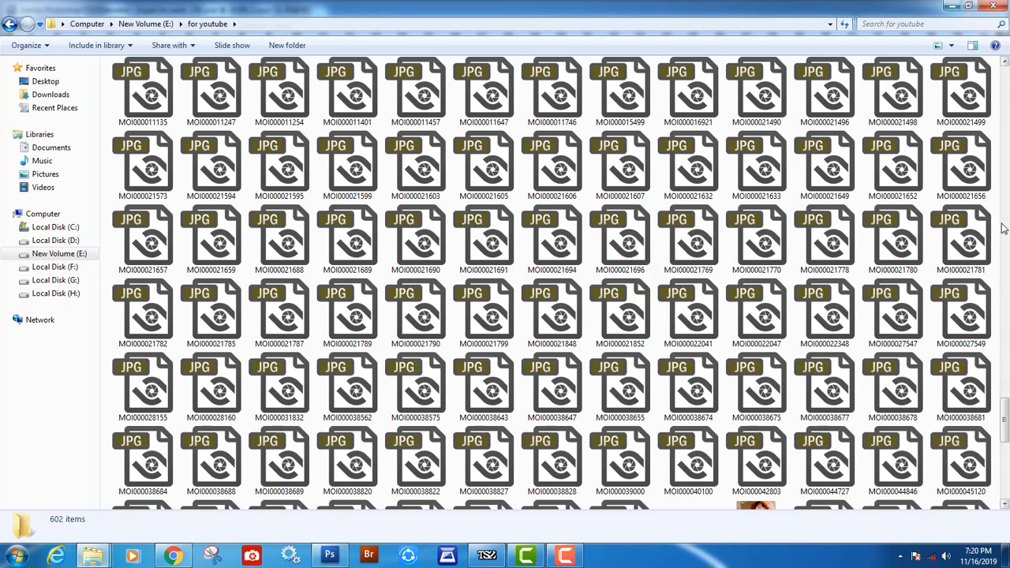
drag(1006, 424, 997, 373)
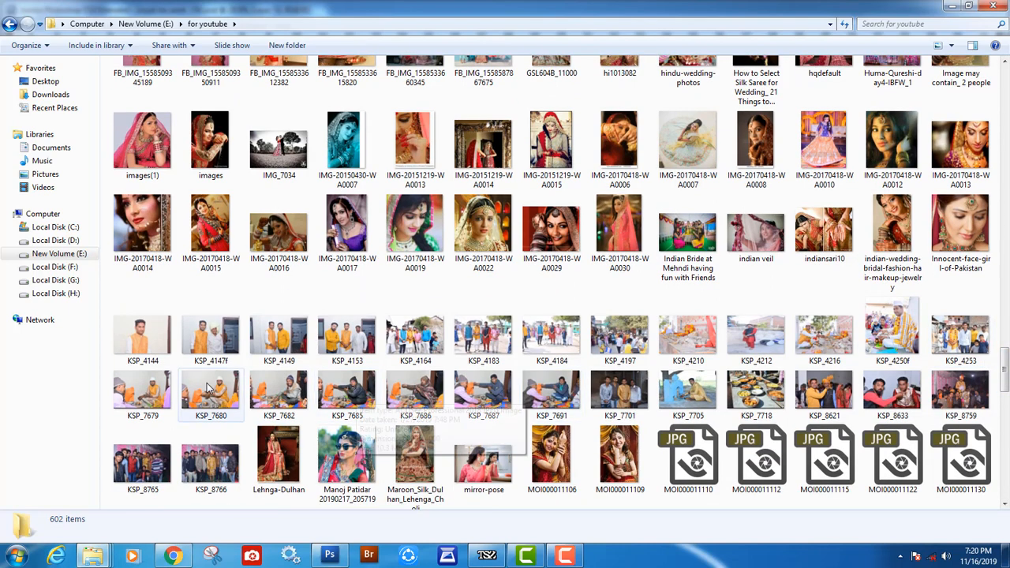
drag(447, 331, 453, 292)
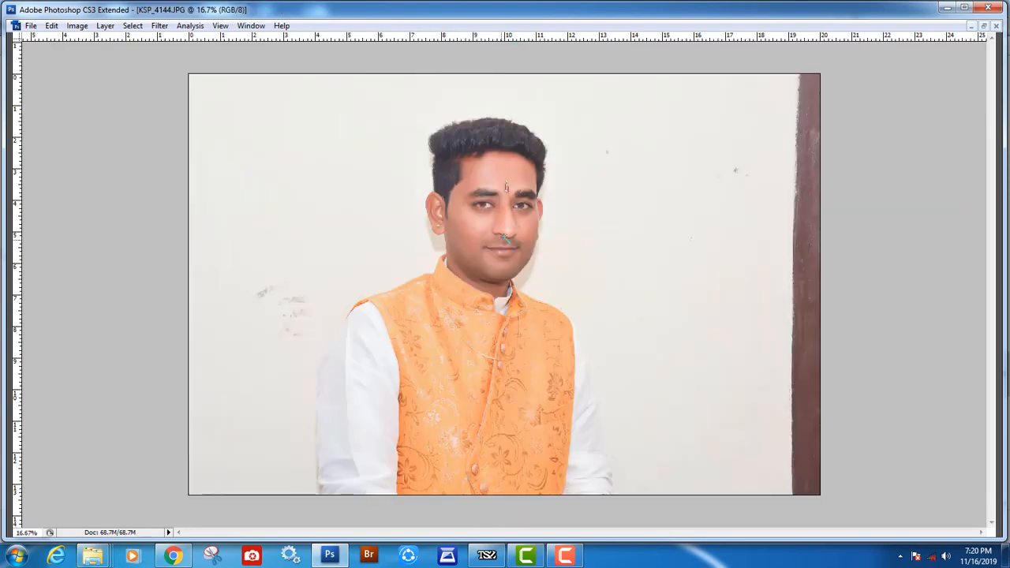
Step: Apply Color Balance to KSP_4144 with midtones cyan-red -14 and highlights cyan-red -5 and yellow-blue +16
click(76, 25)
mouse_move(87, 57)
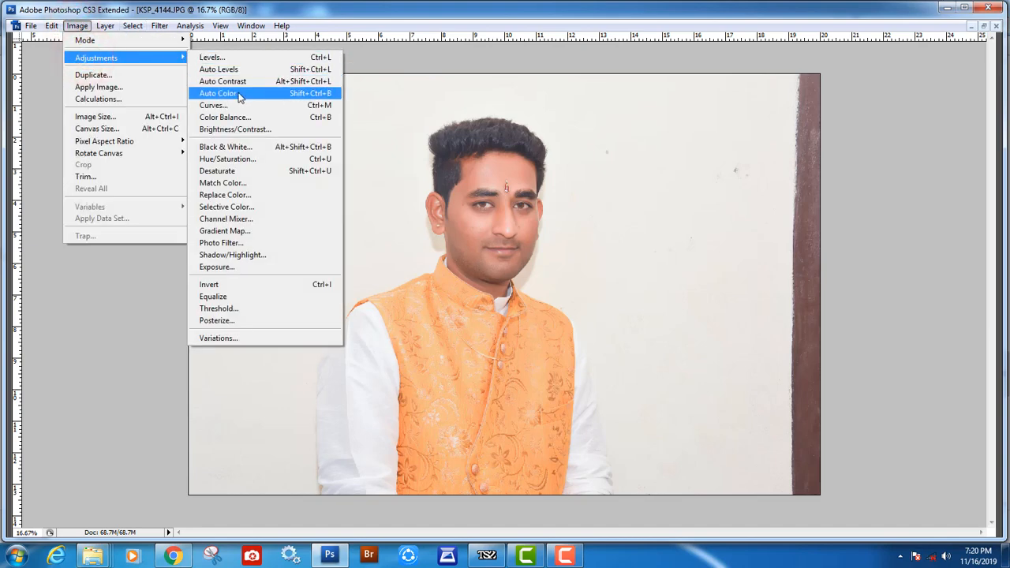
click(231, 116)
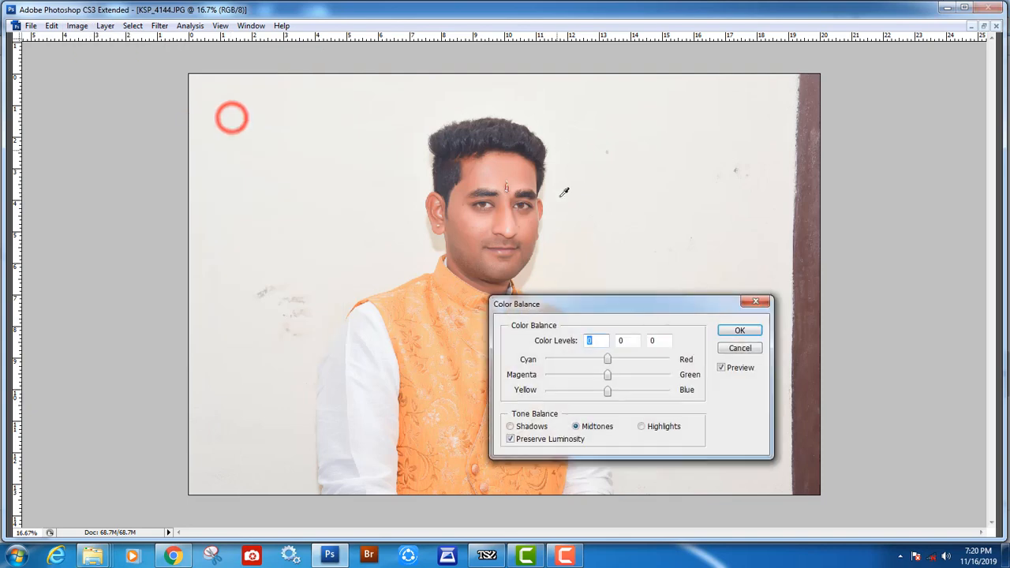
drag(641, 307, 781, 218)
mouse_move(748, 271)
mouse_down()
mouse_move(728, 272)
mouse_move(739, 270)
mouse_up()
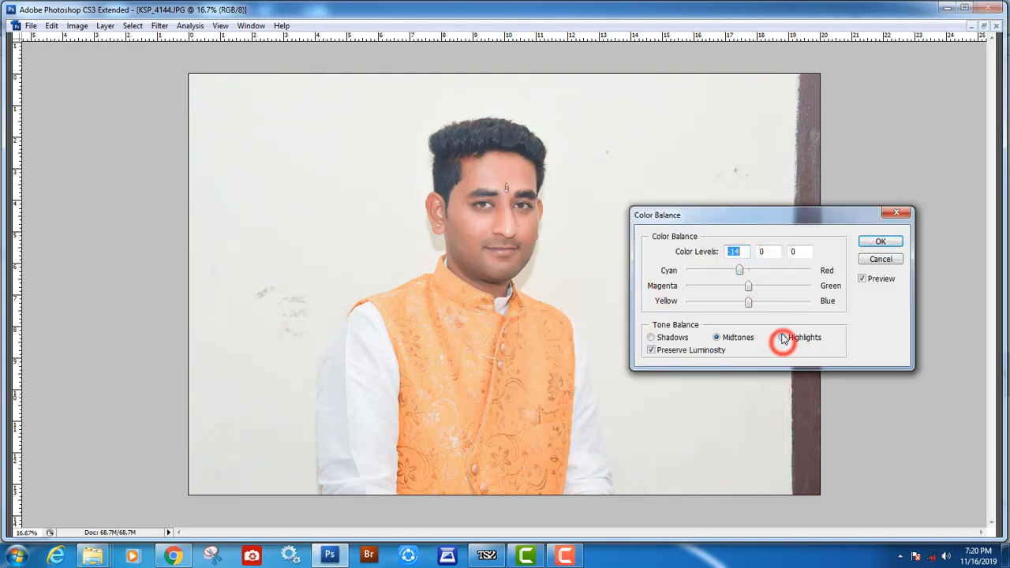
click(784, 338)
drag(747, 270, 760, 306)
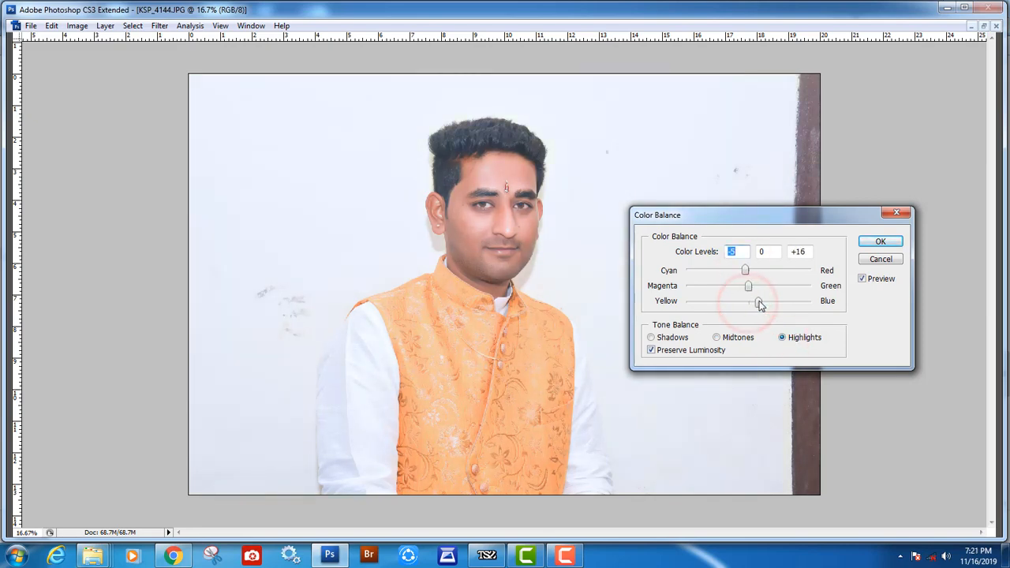
click(881, 240)
Step: Apply Levels to KSP_4144 with black input 13 and midtone 1.05
click(76, 25)
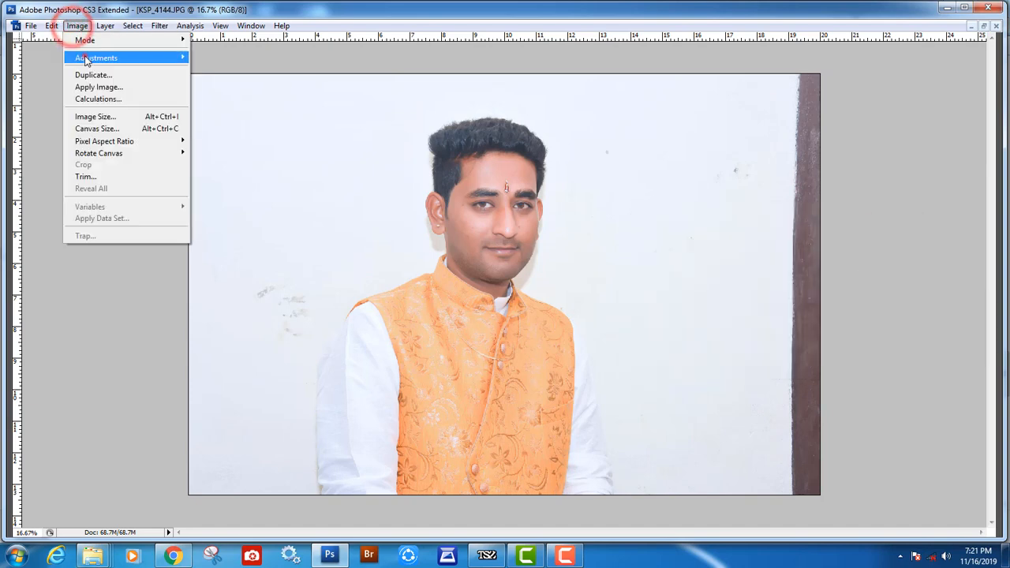
mouse_move(87, 58)
click(218, 56)
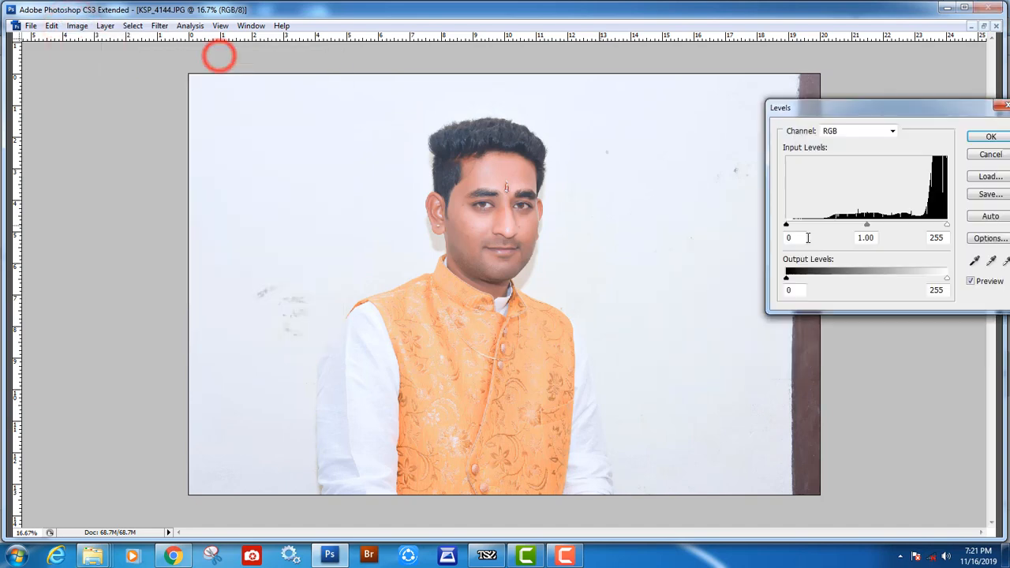
drag(787, 225, 795, 227)
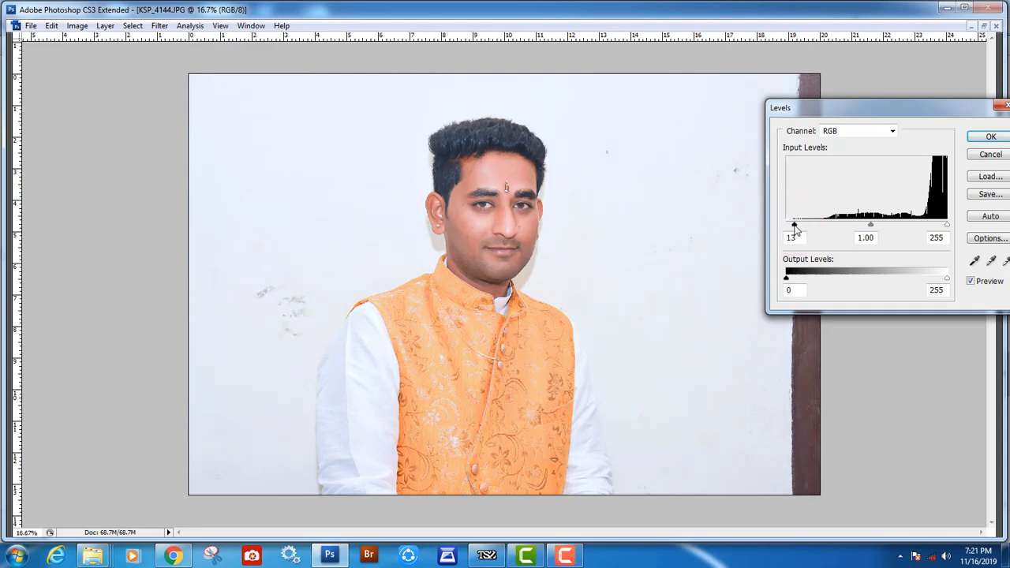
click(869, 227)
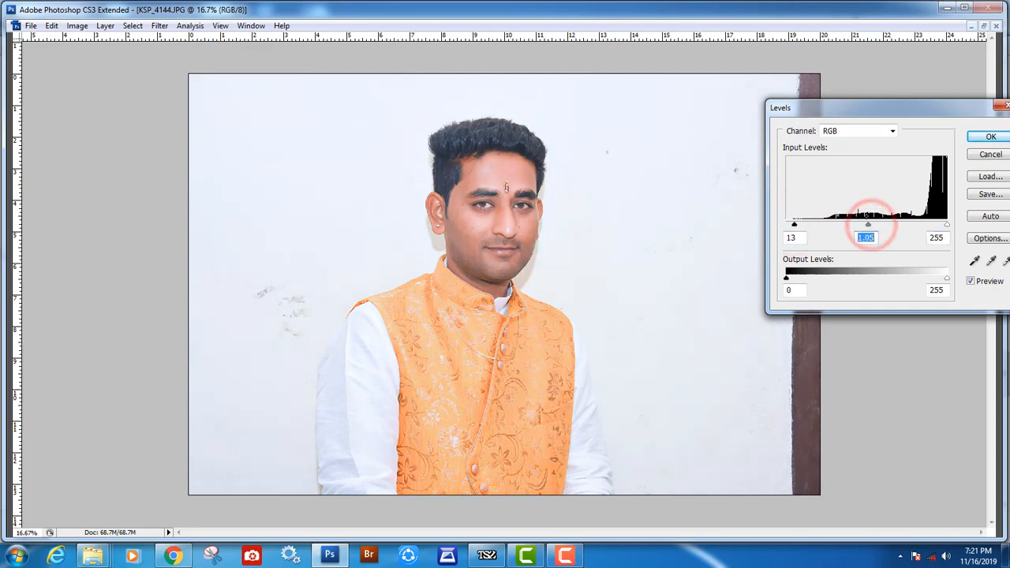
click(978, 140)
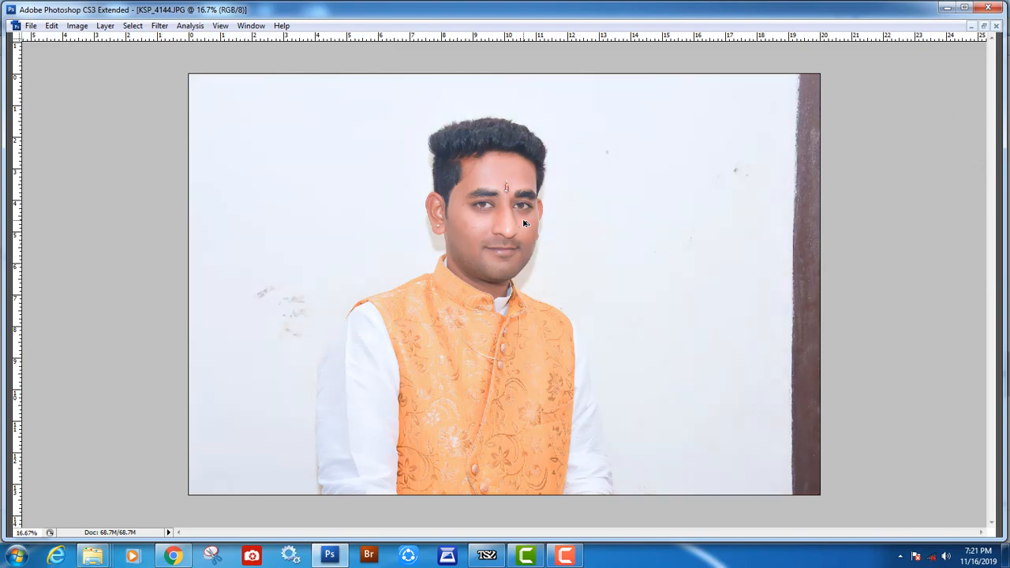
Step: Apply Levels to KSP_4147f with black input 27 and midtone 1.33
key(ctrl+Tab)
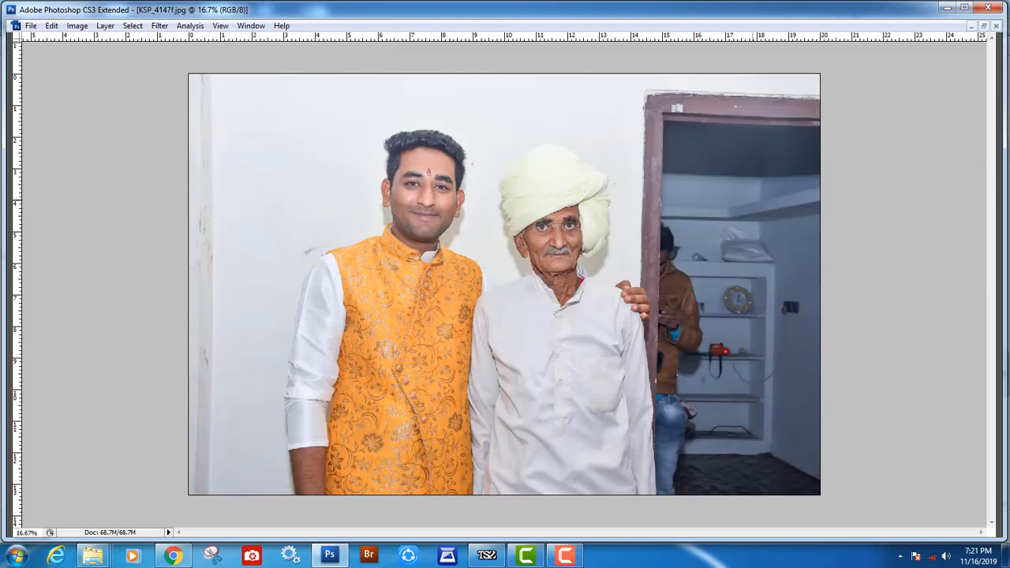
key(ctrl+l)
mouse_move(855, 225)
mouse_down()
mouse_move(804, 225)
mouse_move(861, 228)
mouse_up()
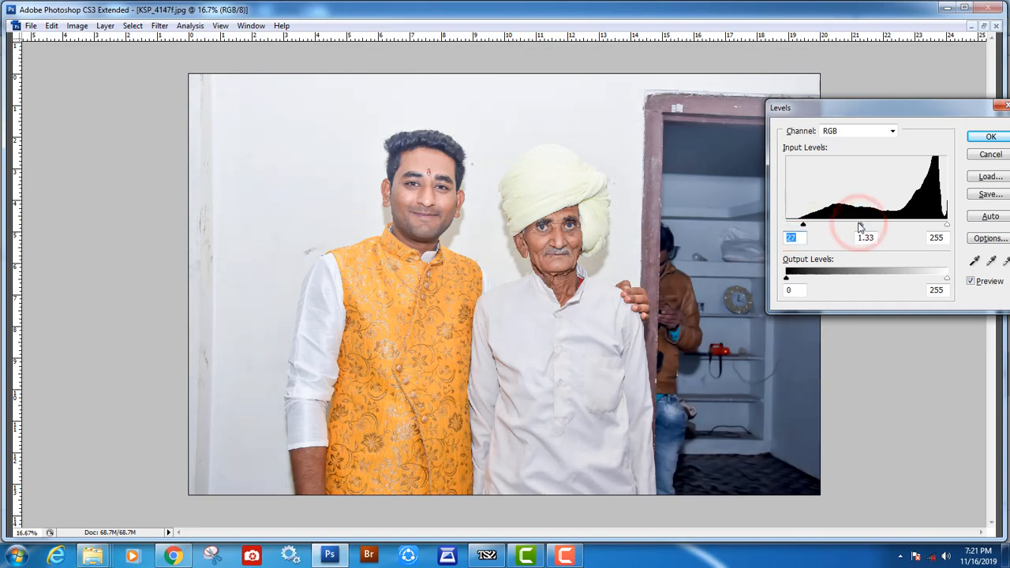
click(988, 137)
Step: Brighten KSP_4149 with Levels, setting the midtone input to 1.11
key(ctrl+Tab)
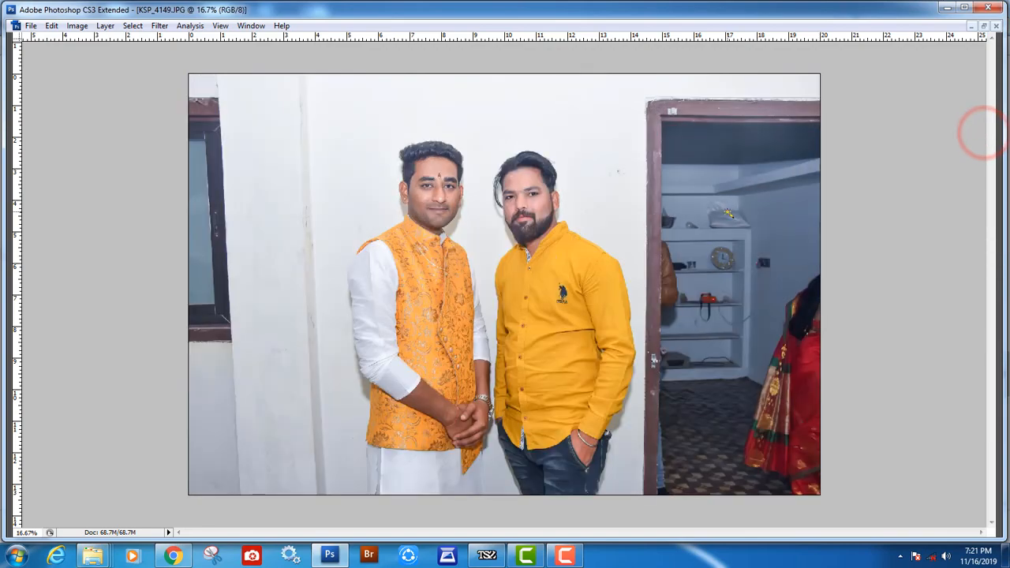
key(ctrl+l)
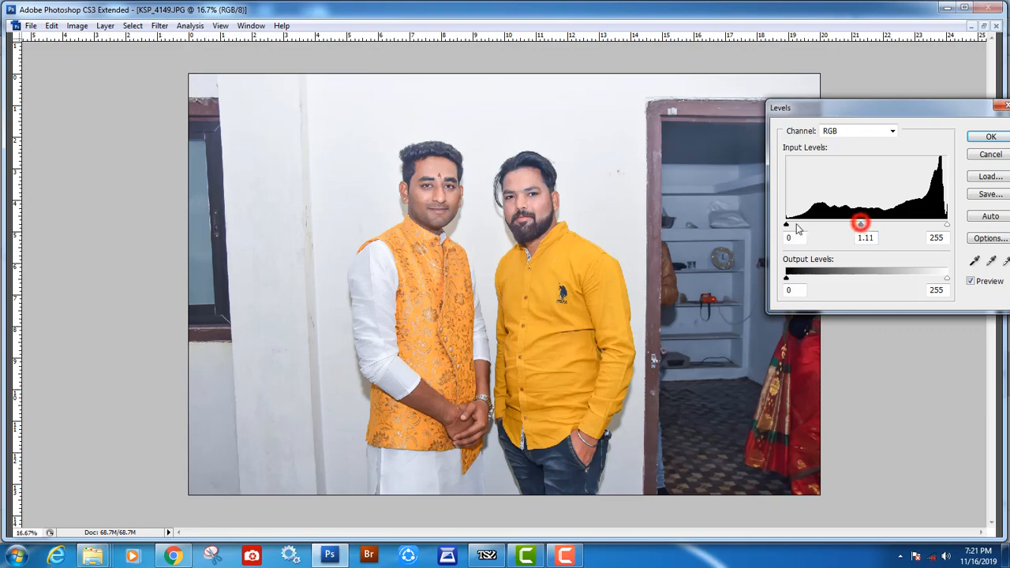
click(988, 138)
Step: Shift the highlights of KSP_4149 slightly toward cyan with Color Balance
drag(252, 157, 579, 248)
drag(621, 342, 550, 275)
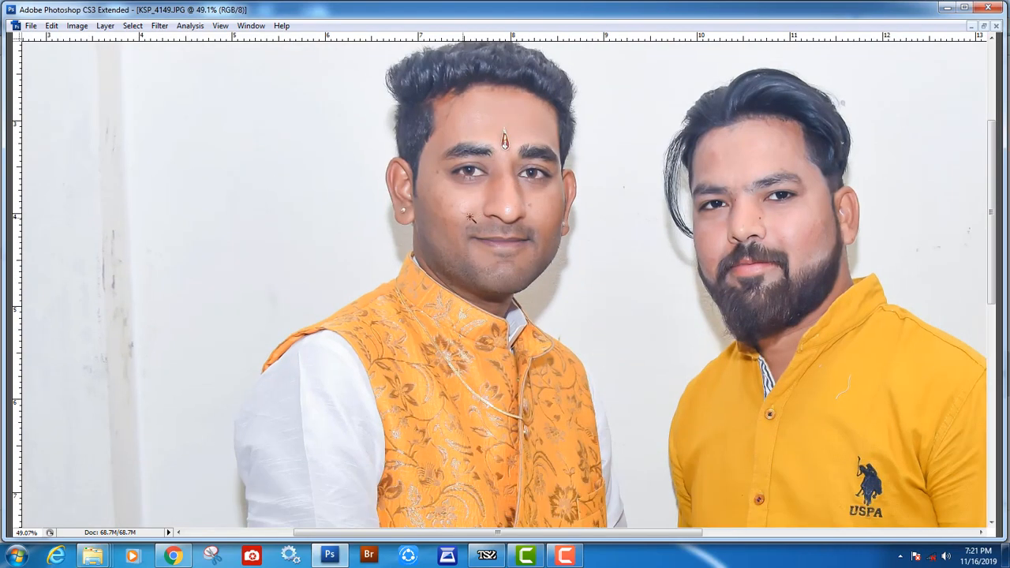
click(78, 26)
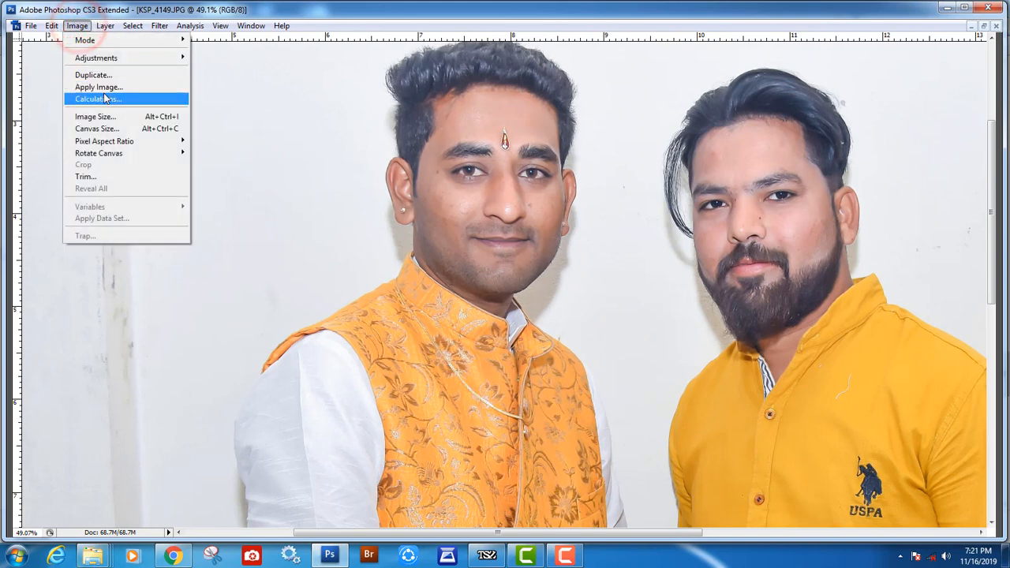
click(96, 58)
click(237, 117)
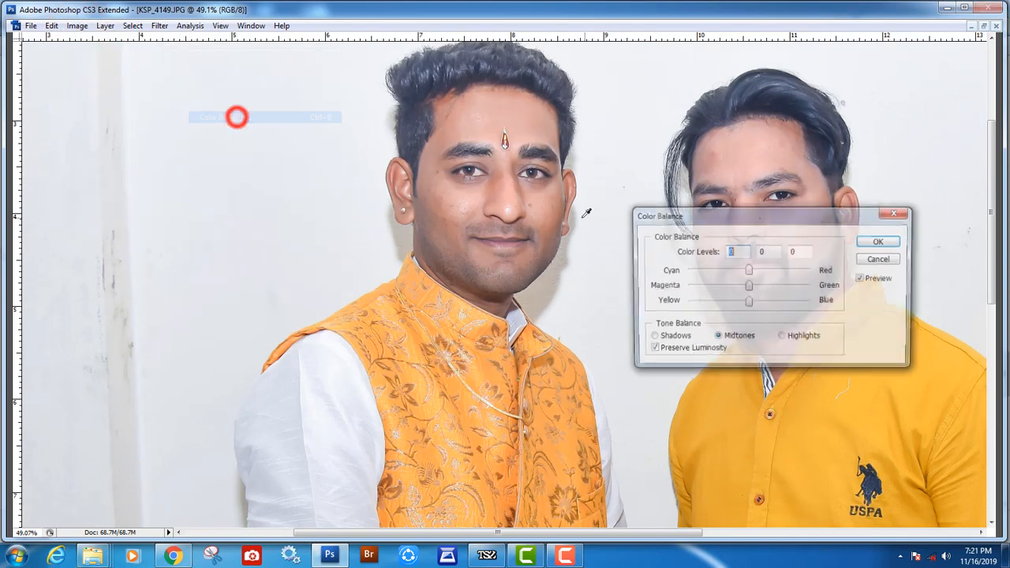
click(782, 338)
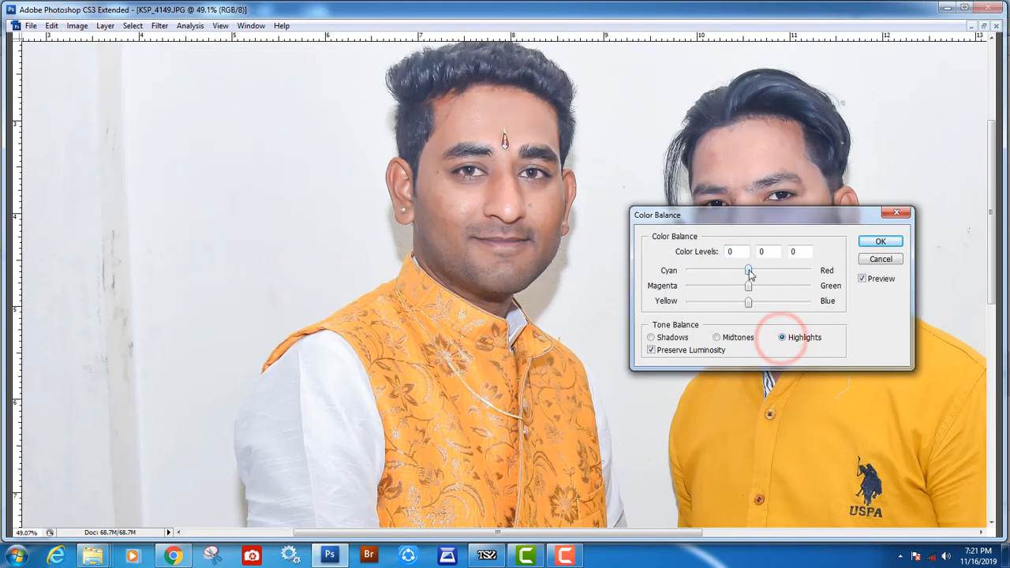
drag(748, 270, 745, 271)
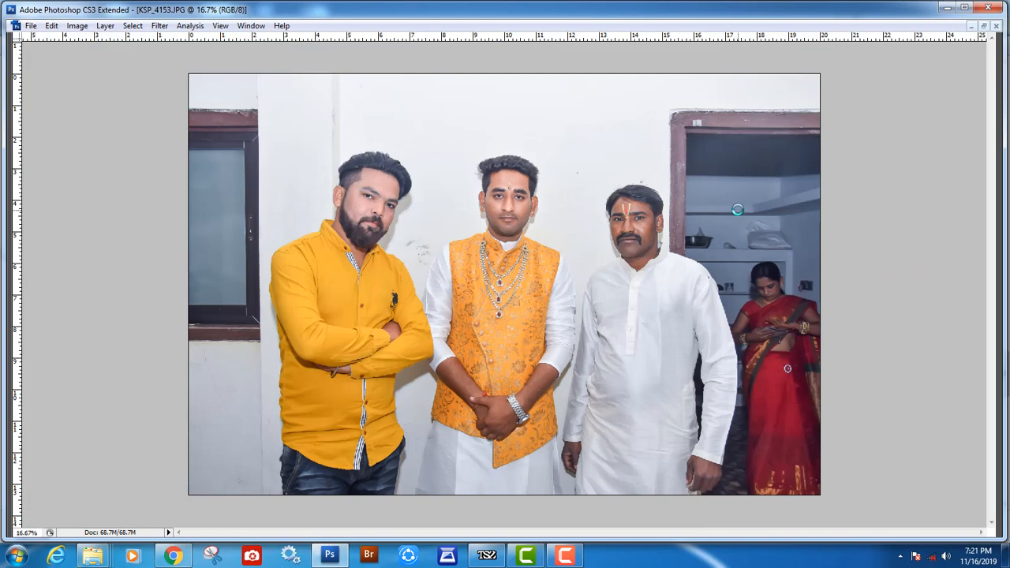
Step: Apply Levels to KSP_4153 with black input 12, midtone 1.17 and white input 245
key(ctrl+l)
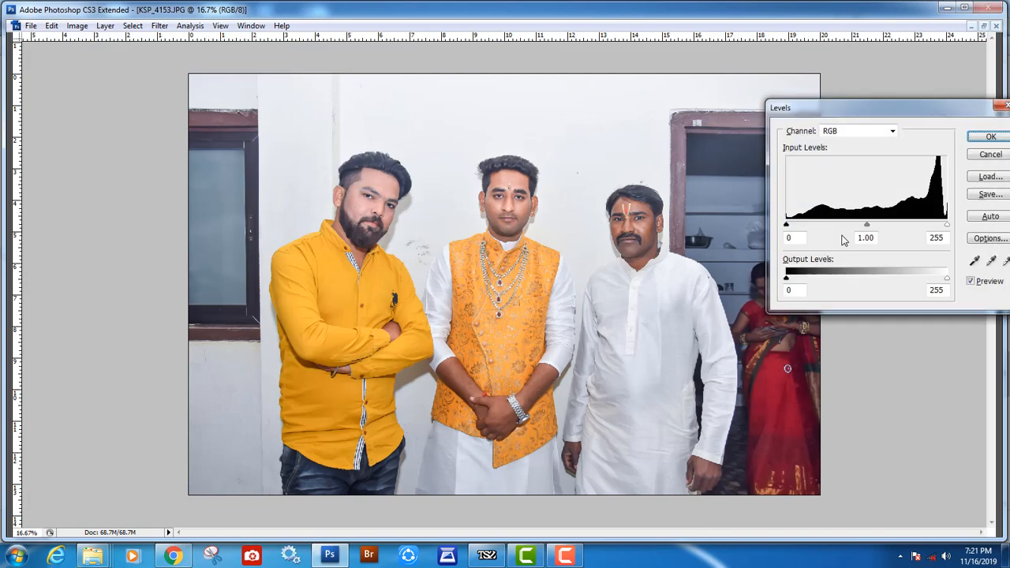
drag(863, 226, 860, 225)
drag(786, 225, 793, 225)
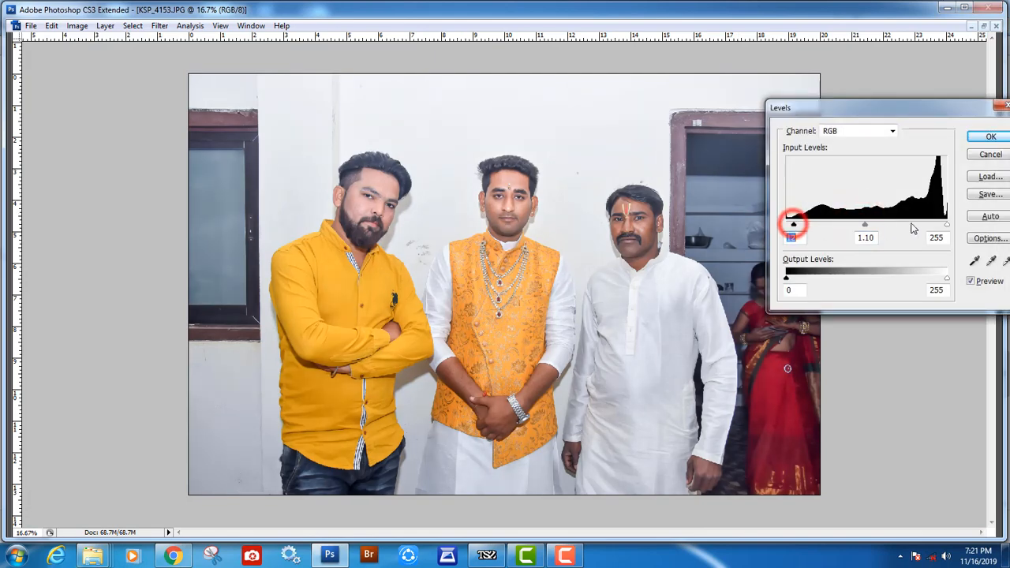
drag(946, 227, 940, 226)
drag(866, 225, 860, 226)
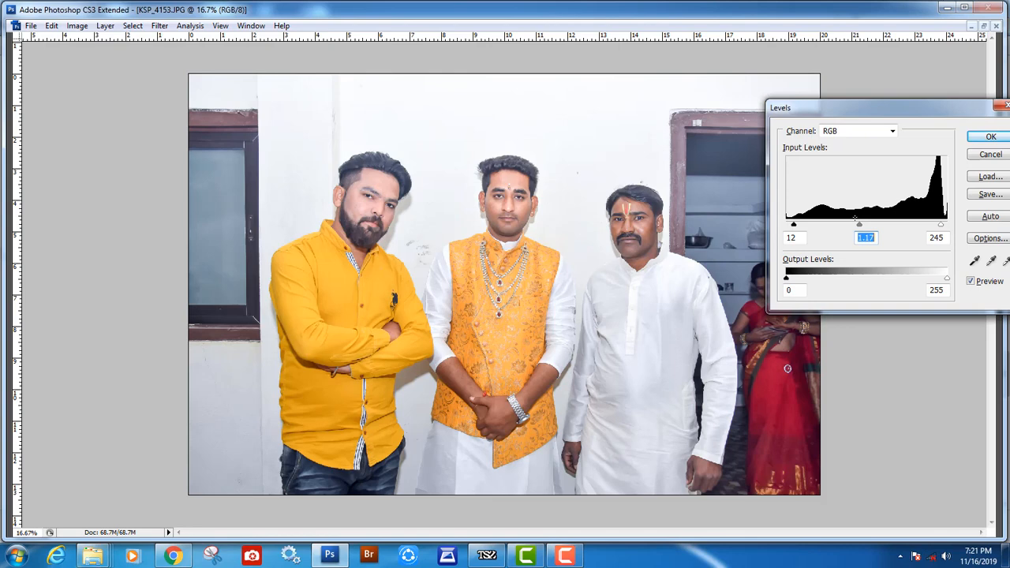
click(991, 138)
Step: Select the face of the moustached man in white with a rectangular marquee and feather the selection by 88 pixels
key(Tab)
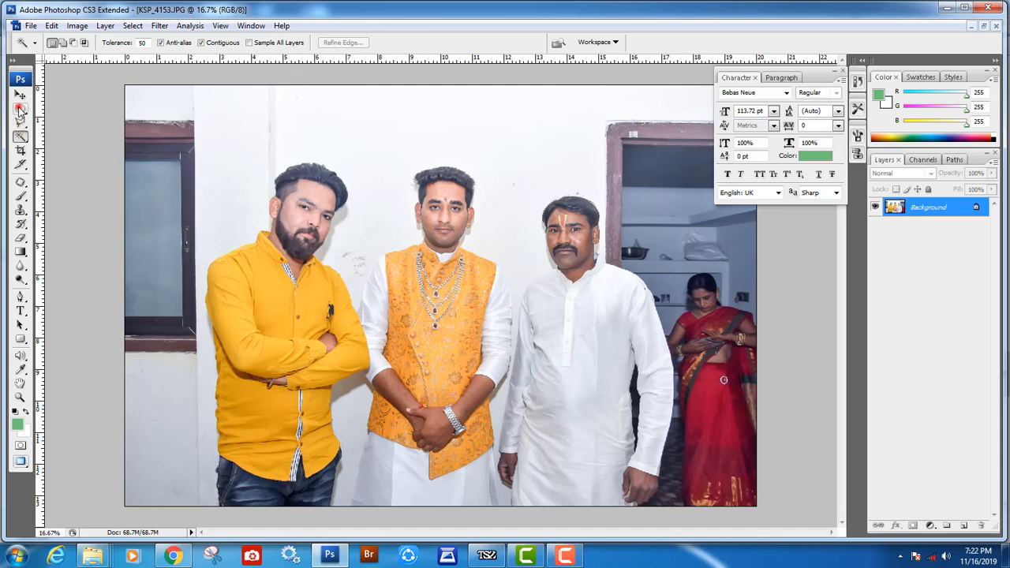
click(20, 110)
click(50, 105)
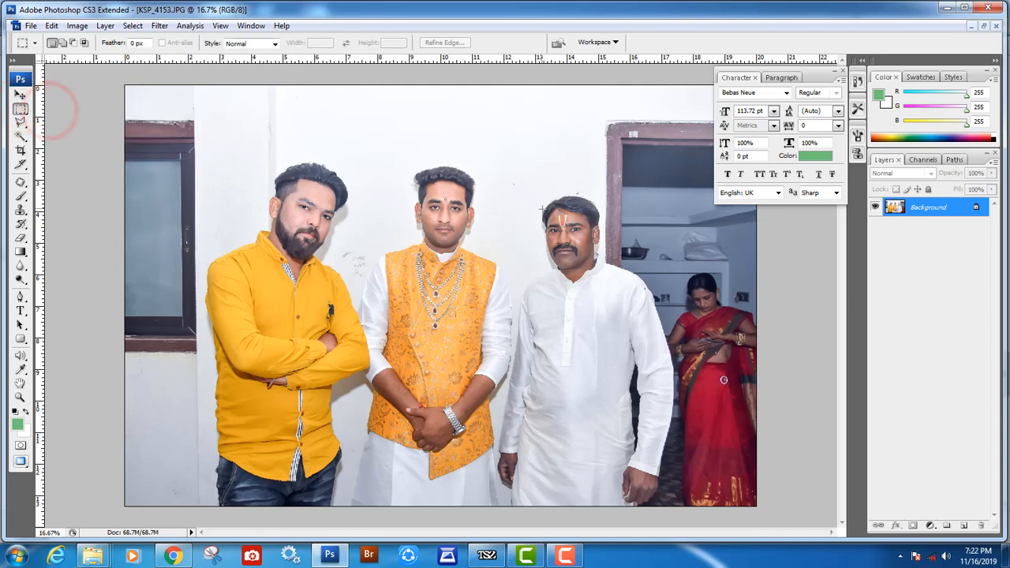
drag(538, 206, 606, 285)
right_click(583, 260)
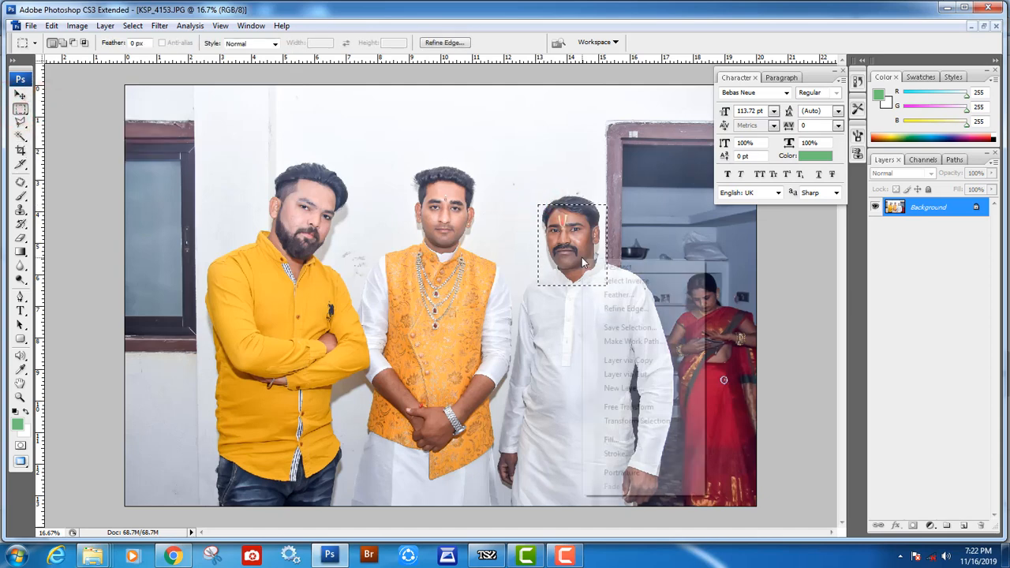
click(618, 295)
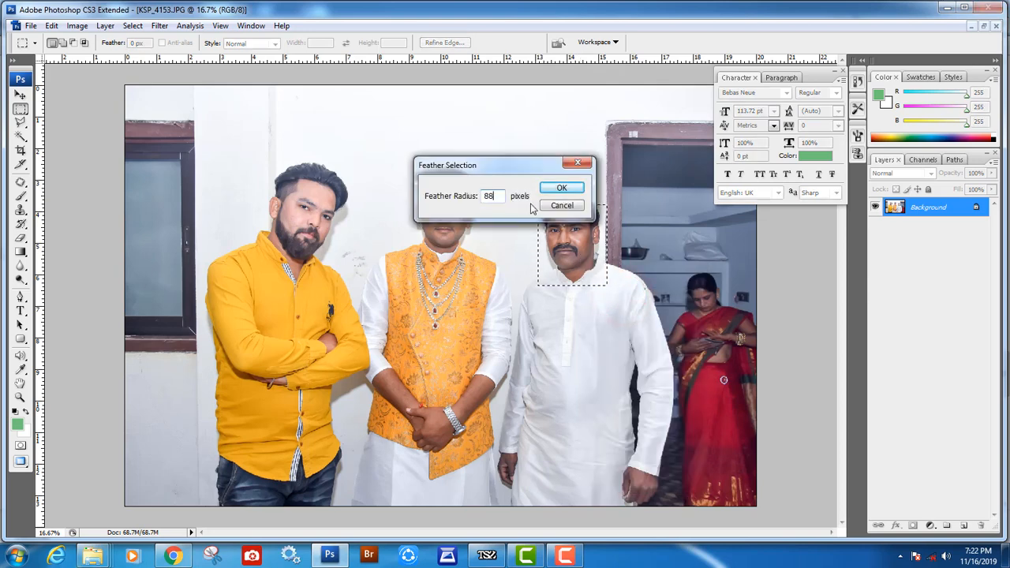
click(562, 188)
Step: Brighten the selected face with Levels, using black input 14 and a midtone of about 1.4
key(ctrl+space)
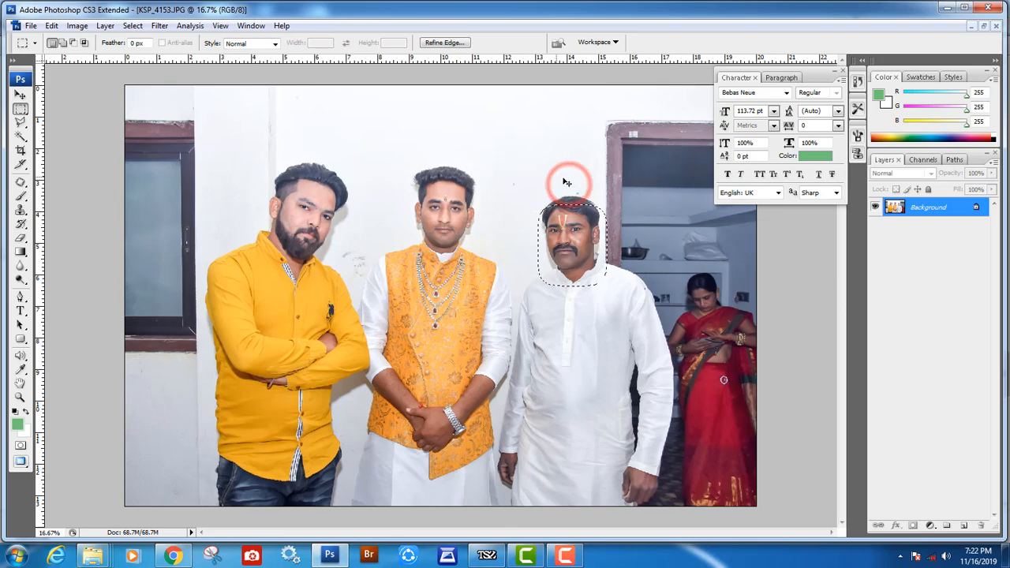
drag(466, 186, 643, 294)
key(ctrl+l)
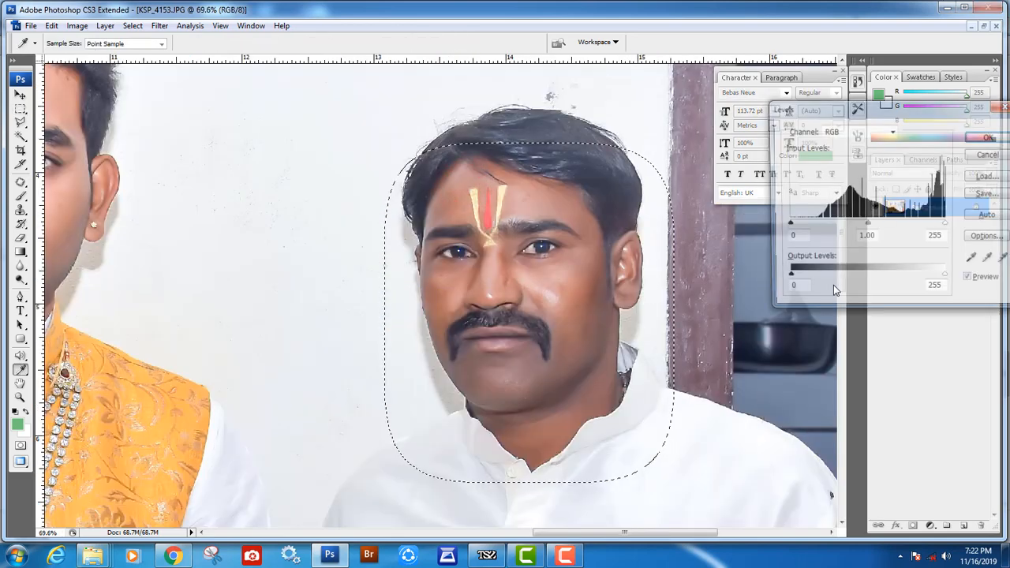
drag(867, 224, 859, 225)
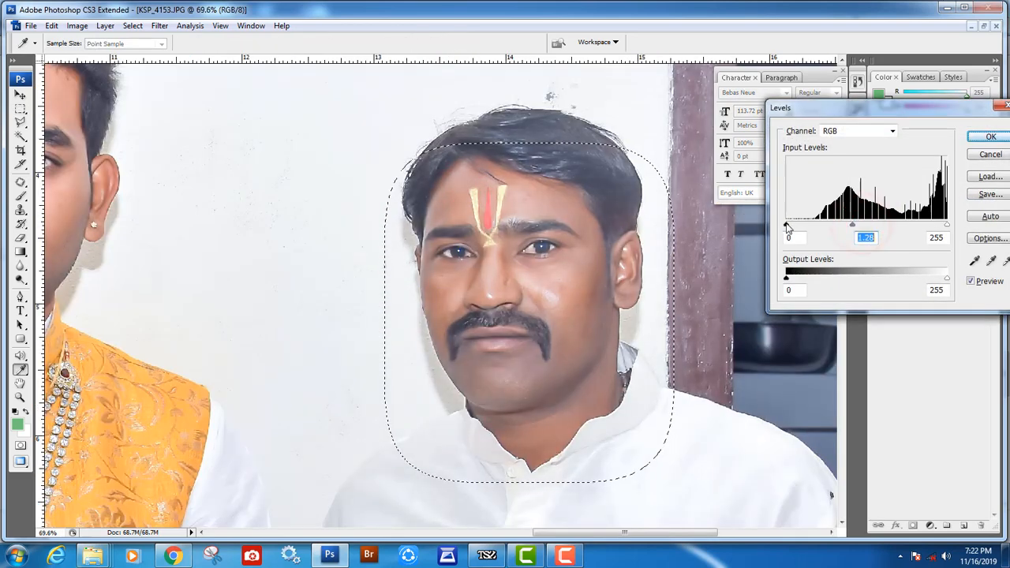
drag(786, 224, 795, 224)
drag(859, 224, 851, 225)
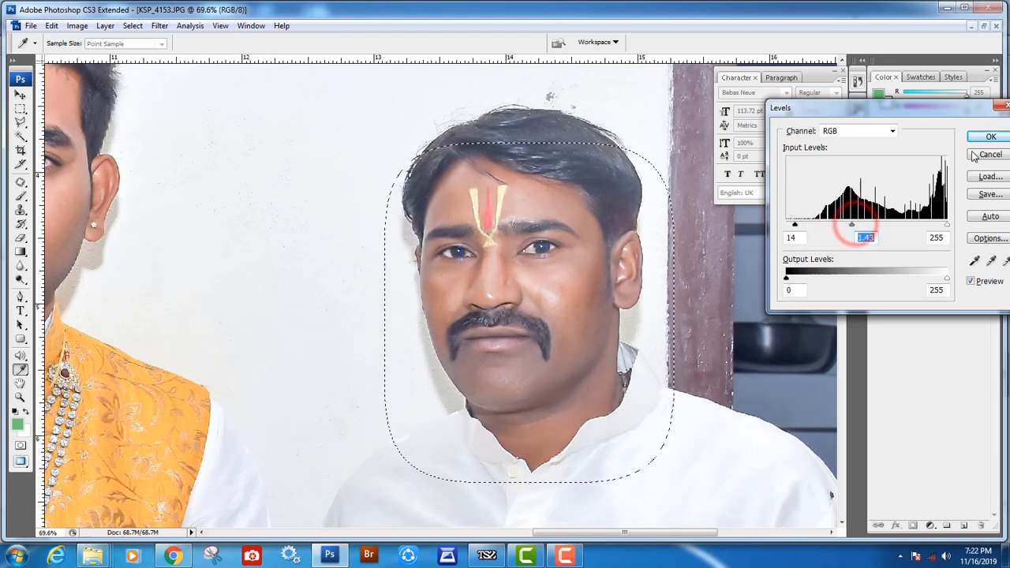
click(990, 137)
Step: Apply Selective Color to the selected face, setting the yellow amount of the Yellows to -30%
click(76, 26)
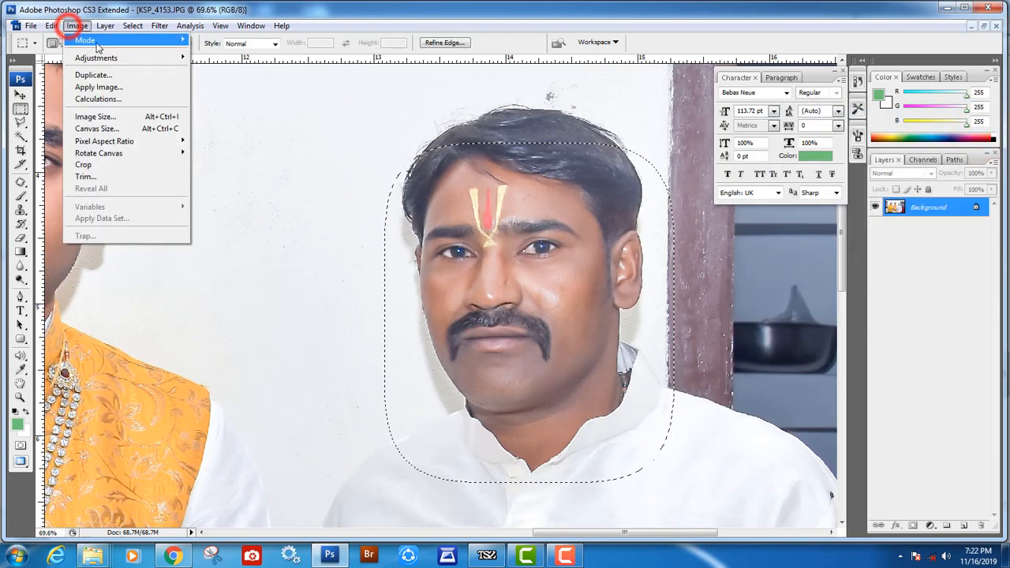
click(98, 60)
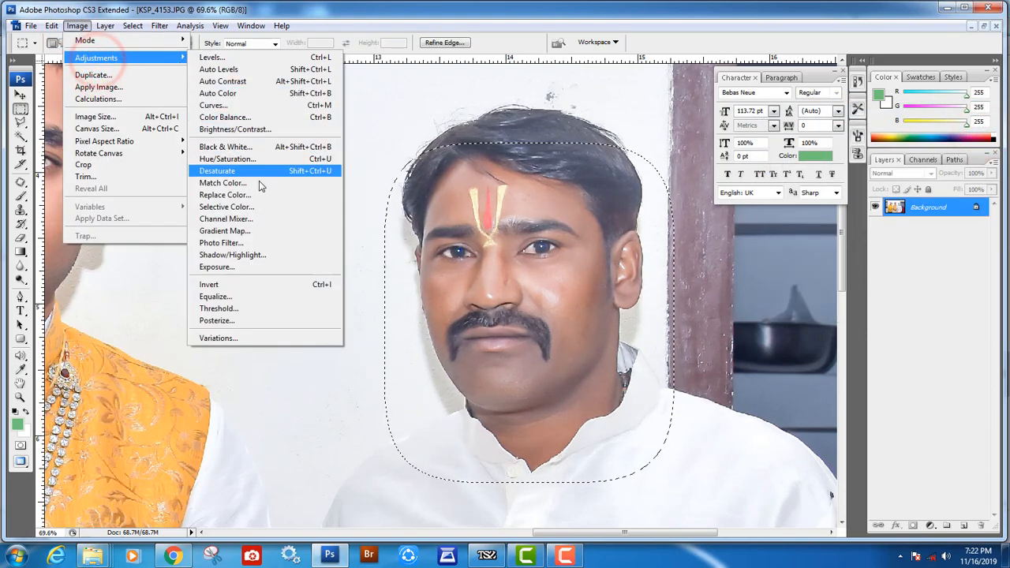
click(241, 208)
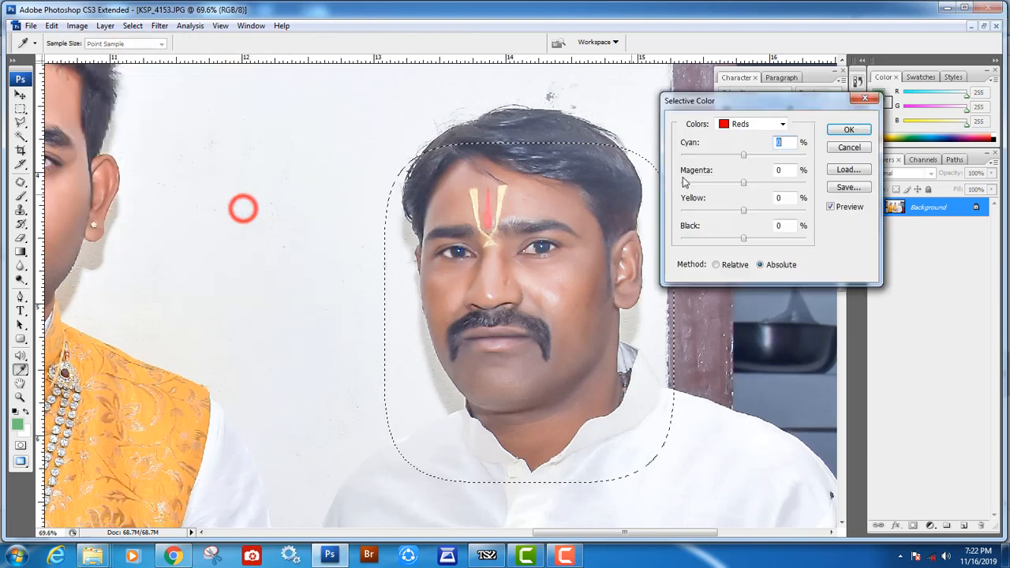
click(723, 124)
click(739, 146)
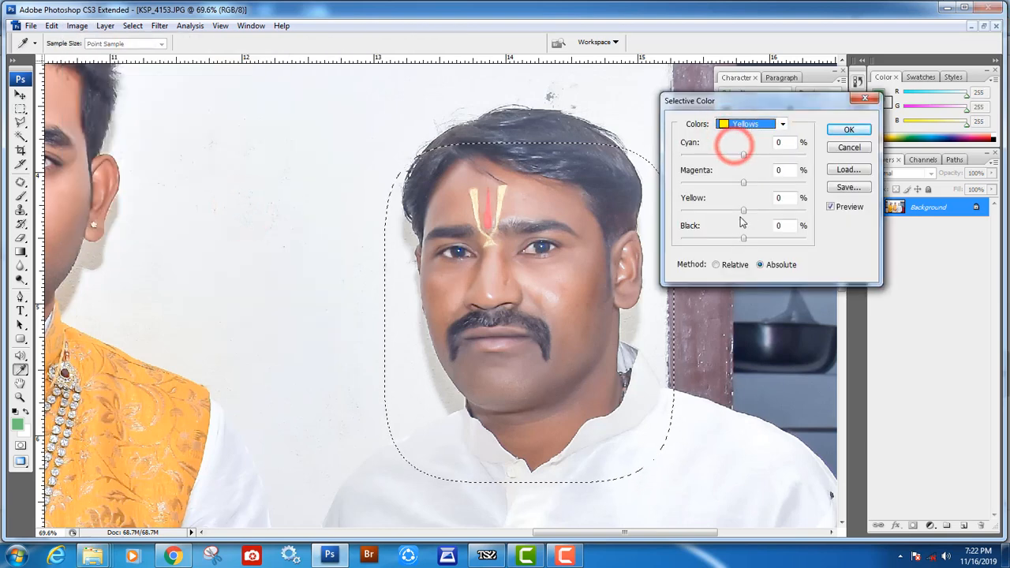
drag(744, 210, 680, 211)
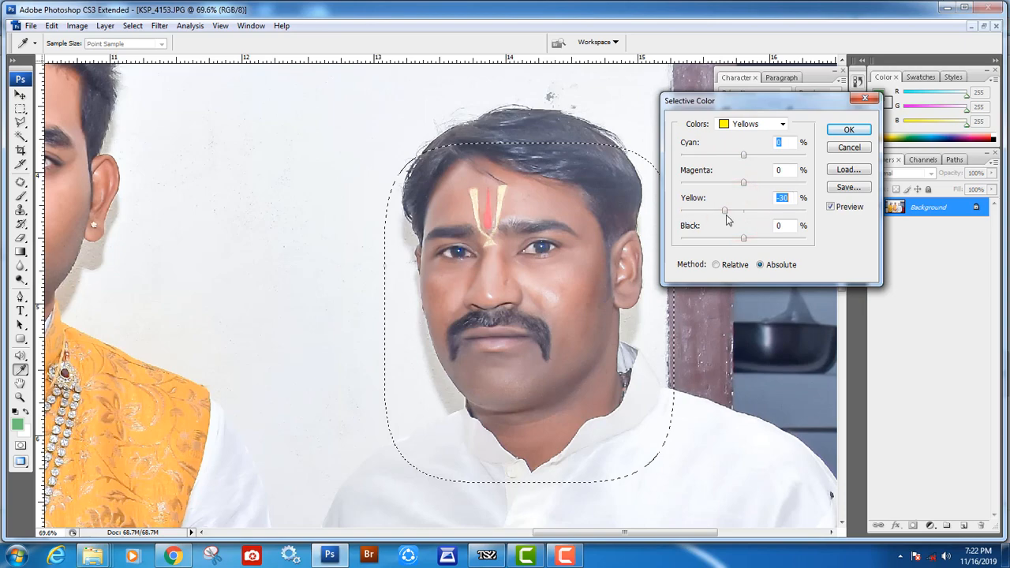
click(848, 129)
key(m)
key(ctrl+0)
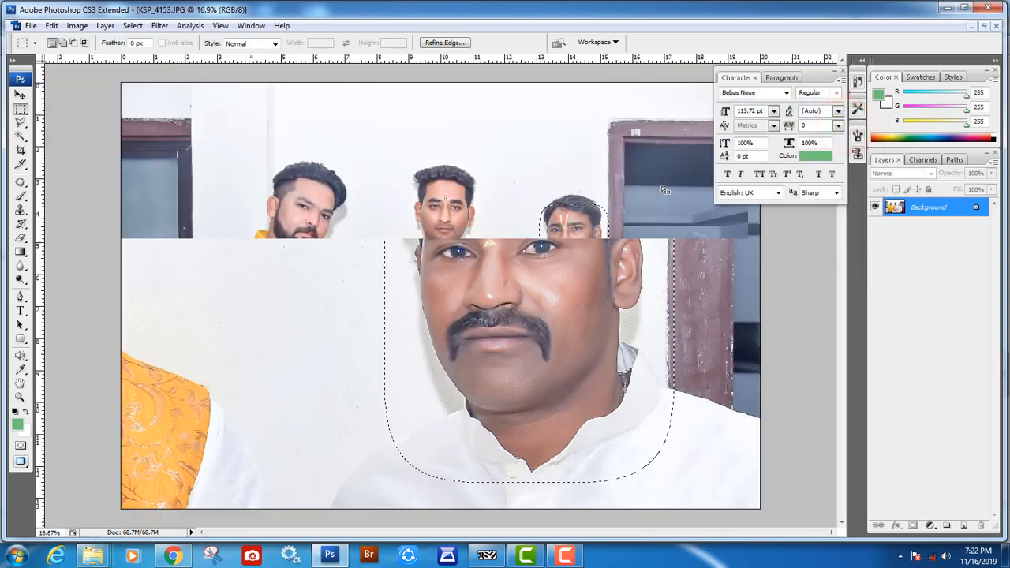
key(Tab)
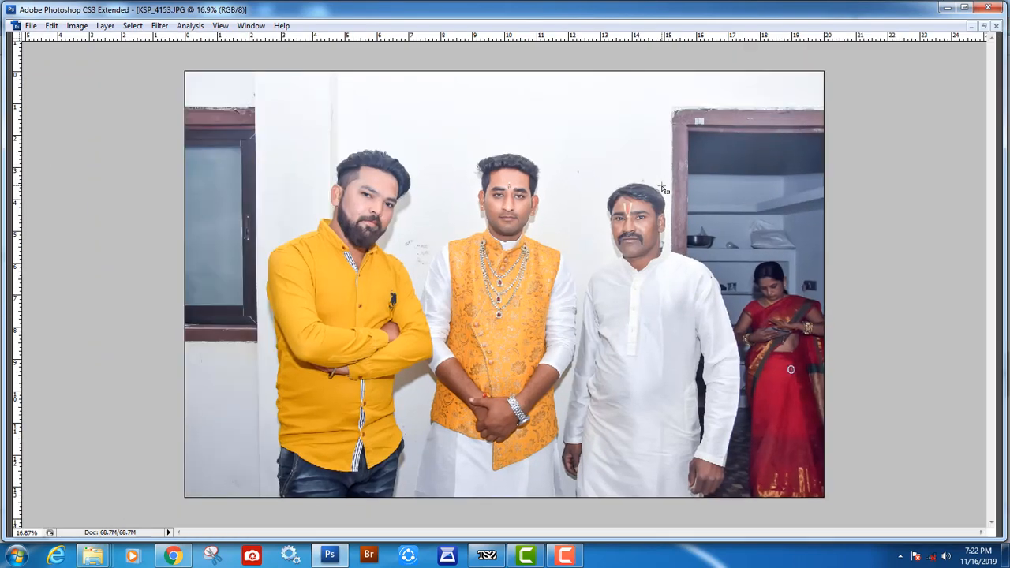
Step: Brighten KSP_4164 with Levels, setting the midtone input to 1.19
key(ctrl+Tab)
key(ctrl+l)
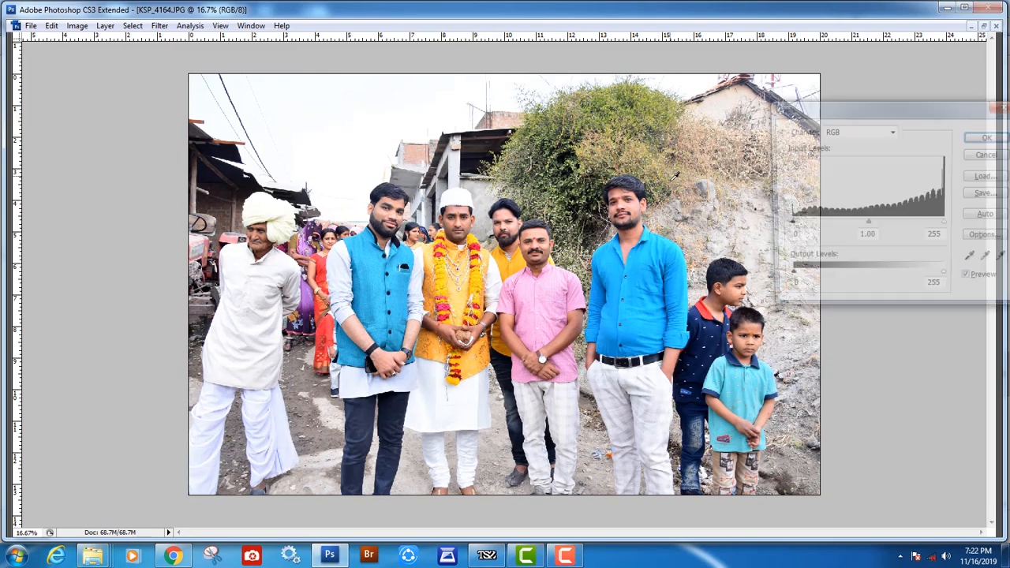
drag(862, 225, 859, 228)
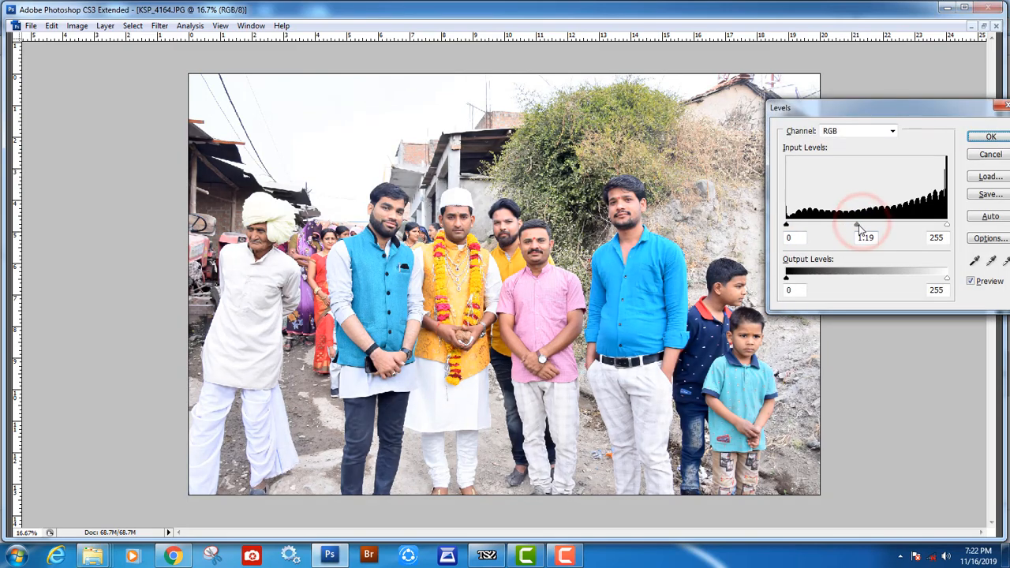
click(980, 139)
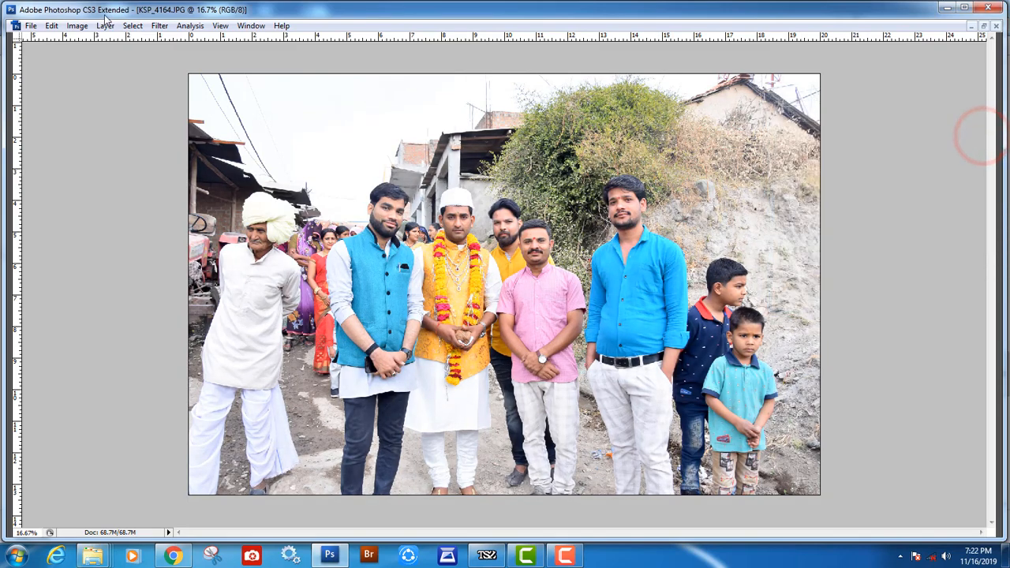
Step: Lower the brightness of KSP_4164 to -9 with Brightness/Contrast
click(75, 26)
click(95, 57)
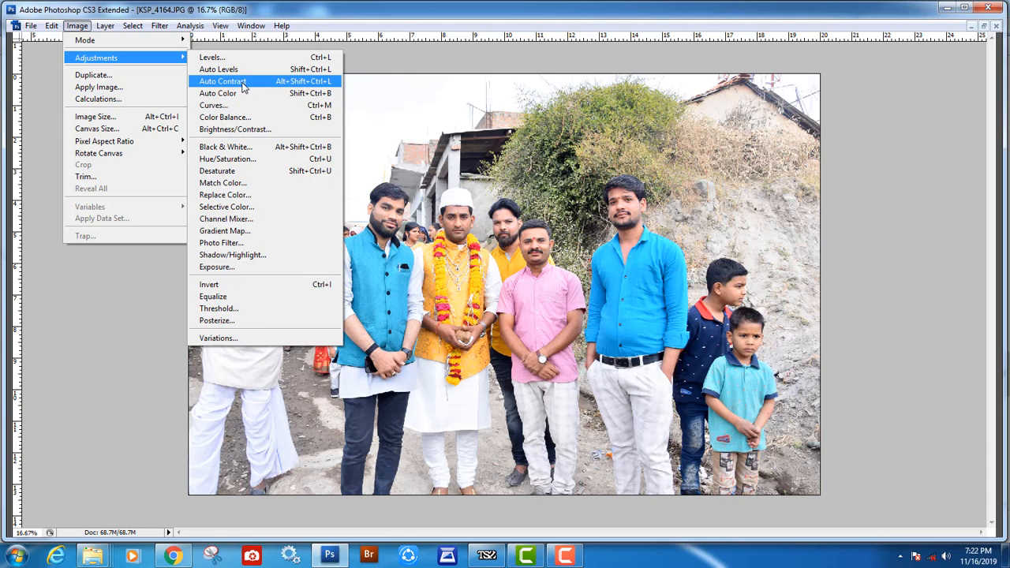
click(236, 129)
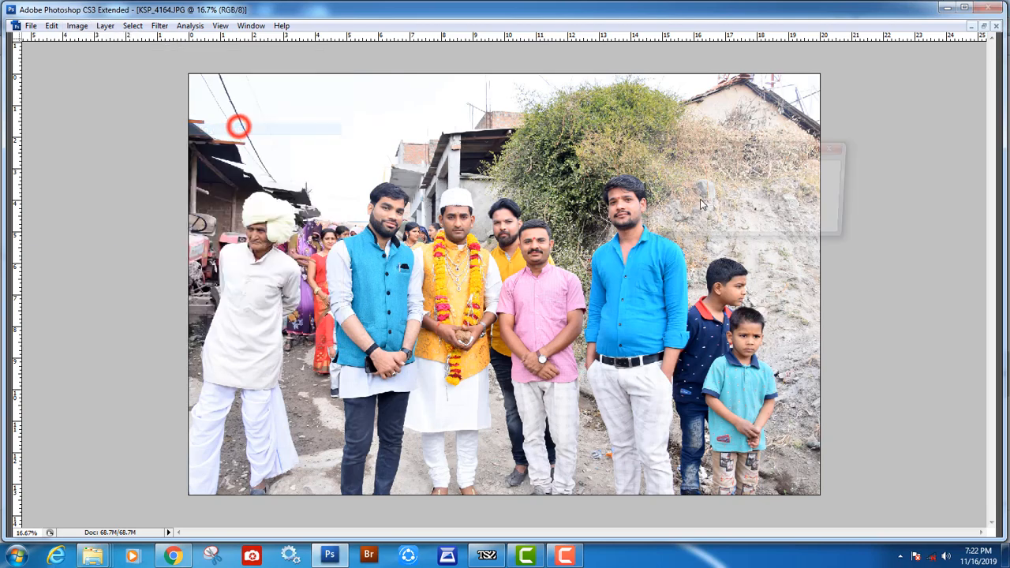
drag(714, 194, 712, 195)
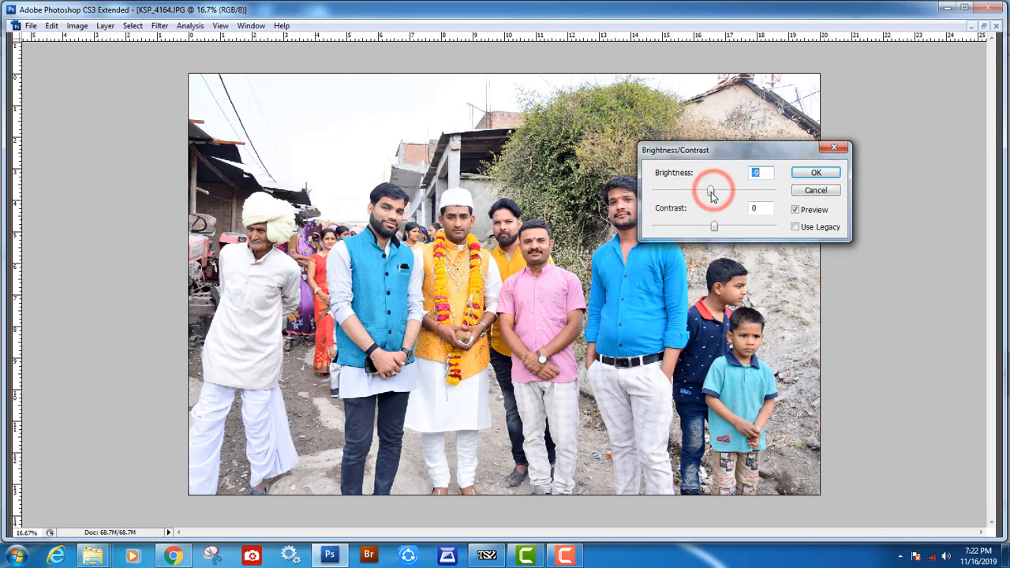
click(824, 172)
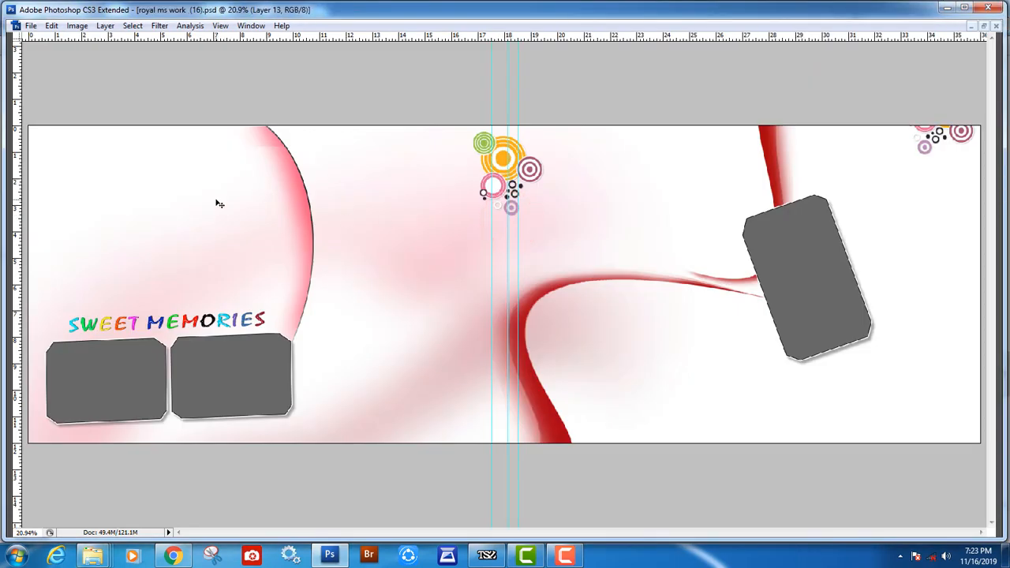
Step: Paste the photo of the groom with the turbaned elder into the spread, then scale, tilt and place it behind the two left frames
click(235, 205)
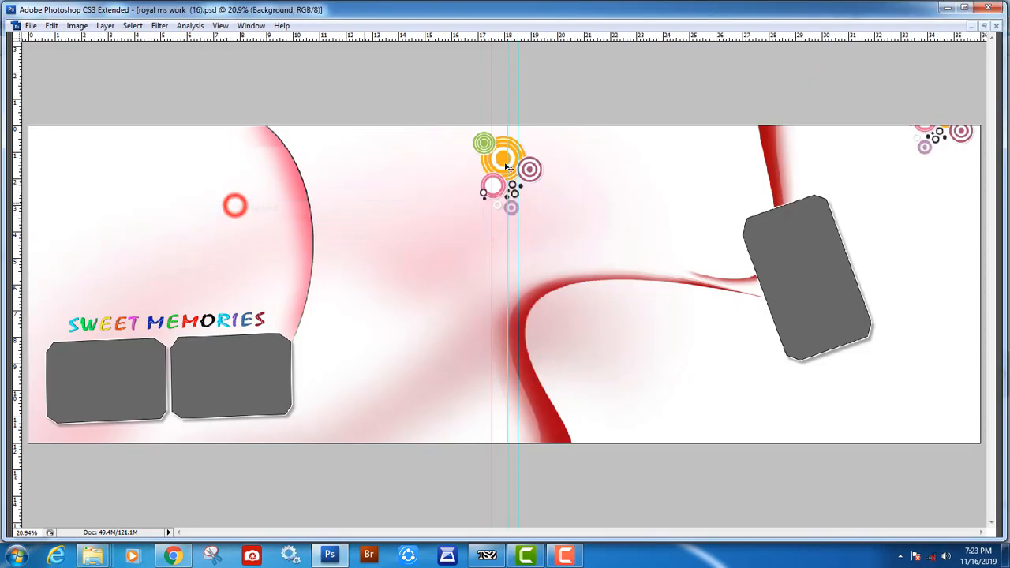
key(ctrl+v)
key(ctrl+t)
drag(900, 125, 658, 241)
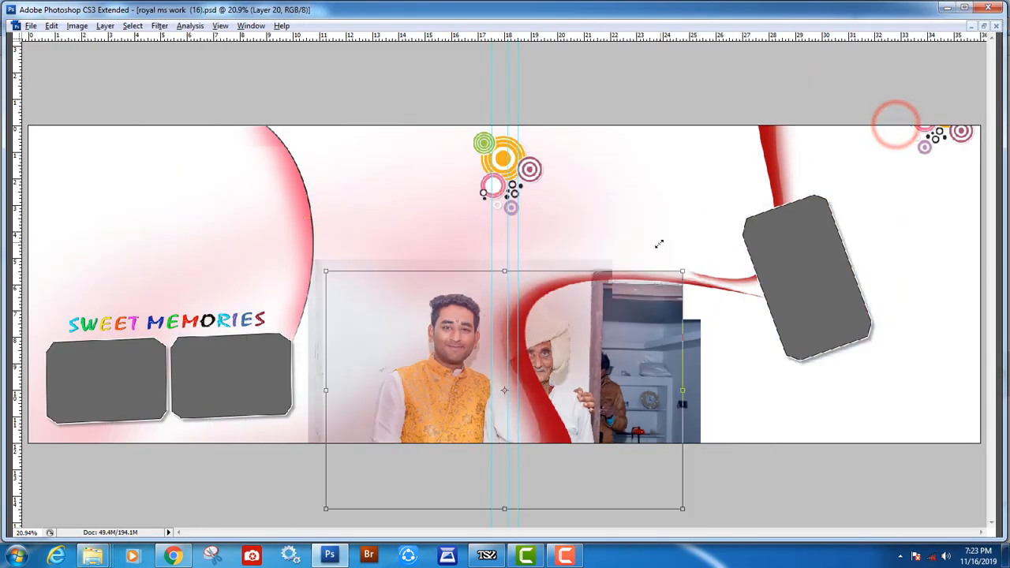
drag(622, 336, 281, 178)
drag(344, 127, 370, 110)
drag(442, 157, 441, 149)
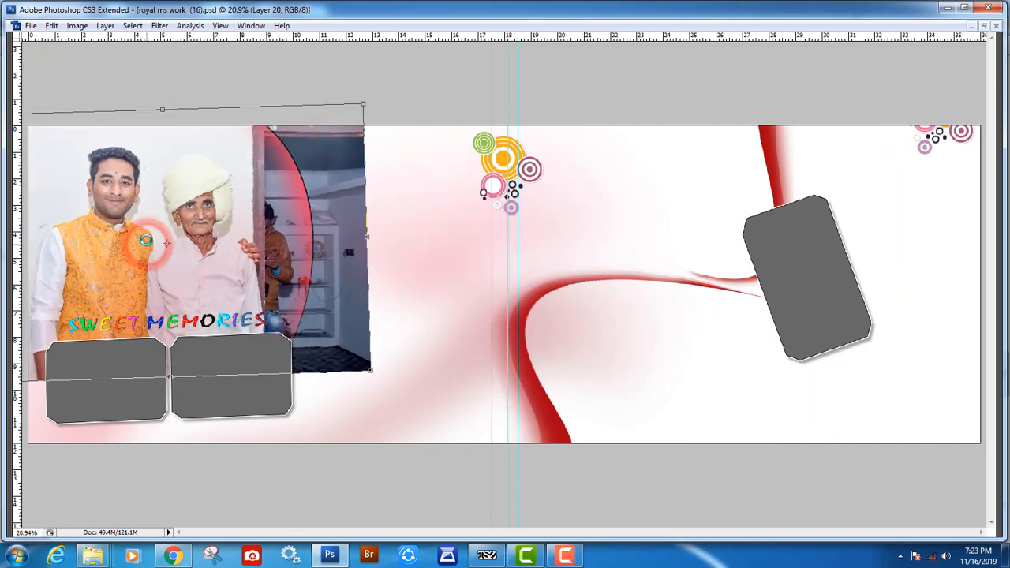
double_click(146, 245)
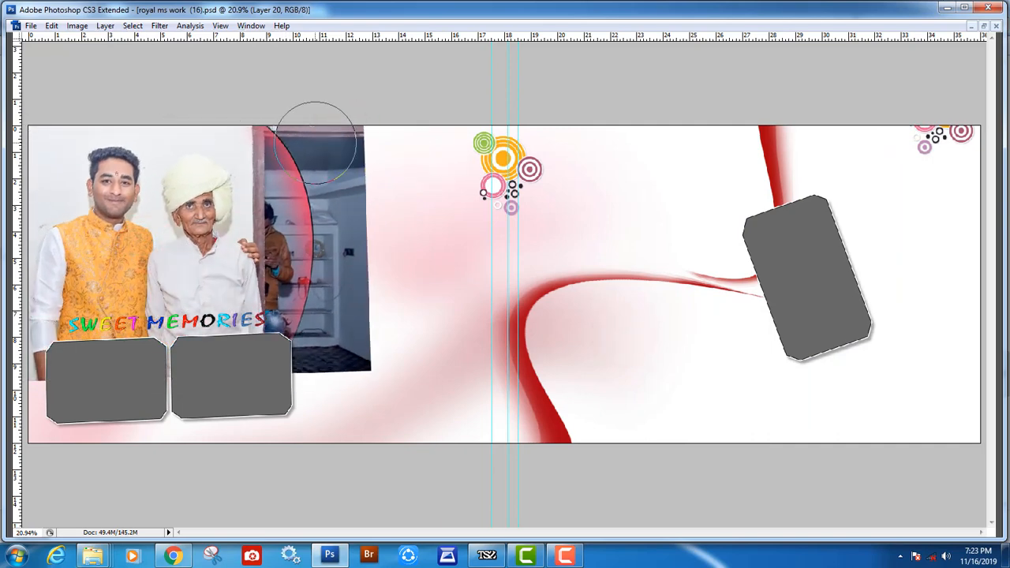
Step: Erase the pasted photo's area beyond the pink curve and blend its edges with an 800 px soft Eraser brush
key(Tab)
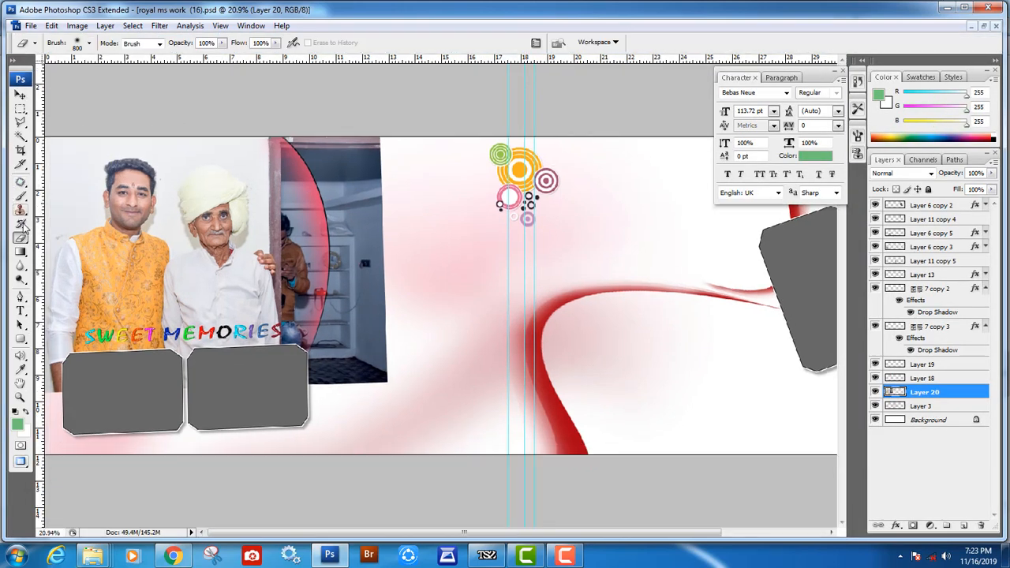
right_click(21, 240)
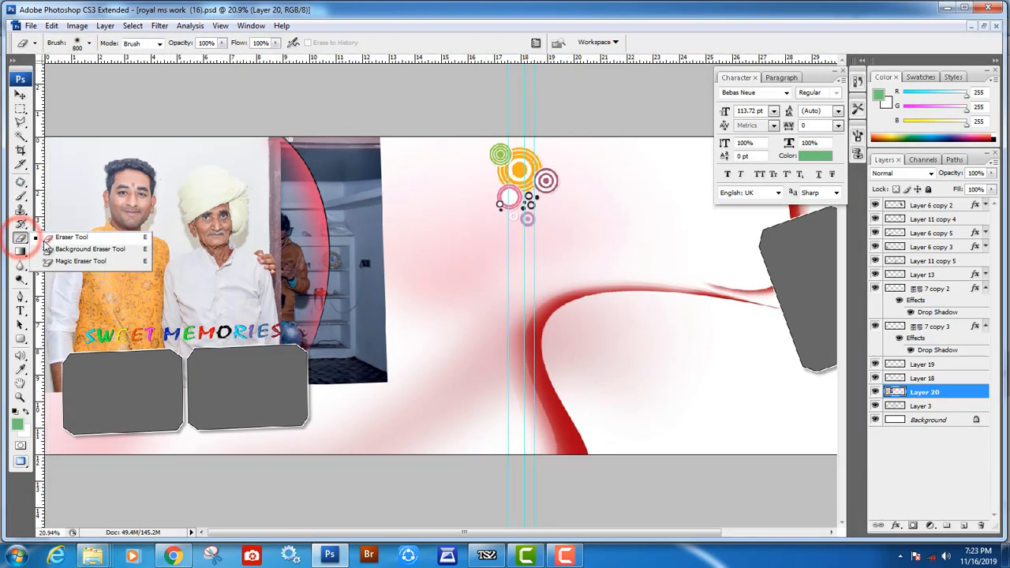
click(44, 239)
right_click(301, 187)
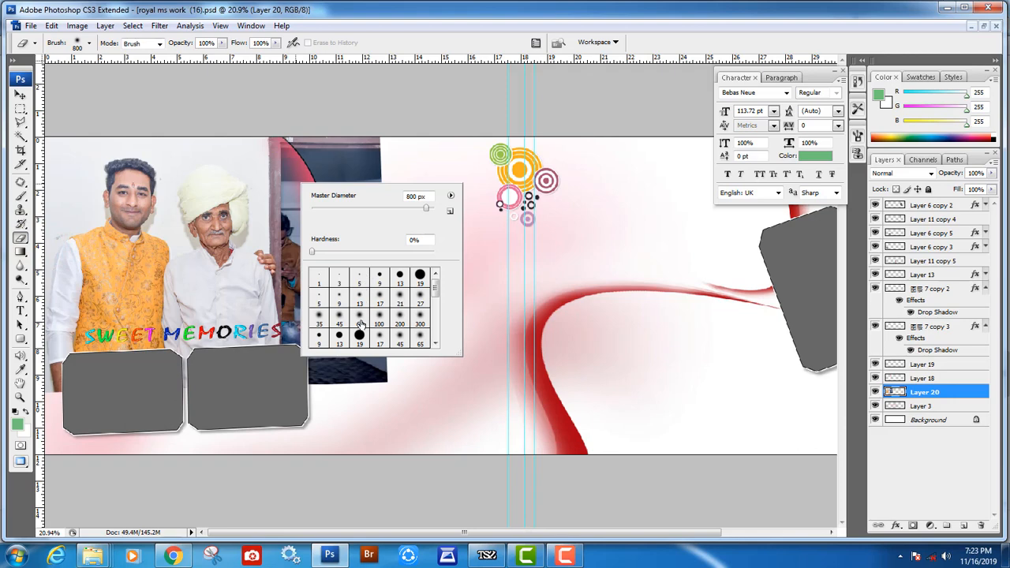
key(Return)
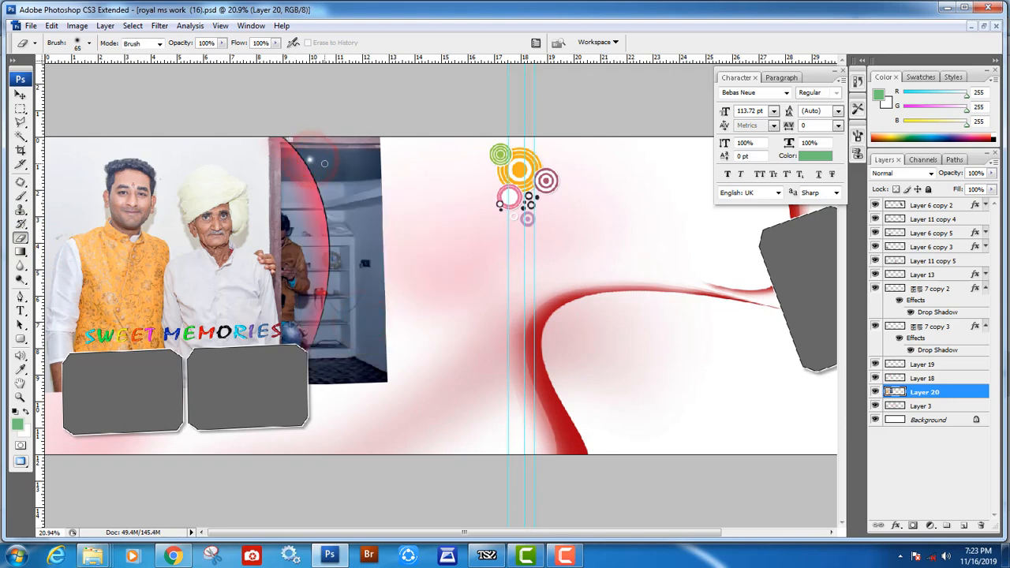
mouse_move(365, 154)
mouse_down()
mouse_move(303, 122)
mouse_move(375, 214)
mouse_move(347, 219)
mouse_move(318, 395)
mouse_move(337, 409)
mouse_move(384, 248)
mouse_up()
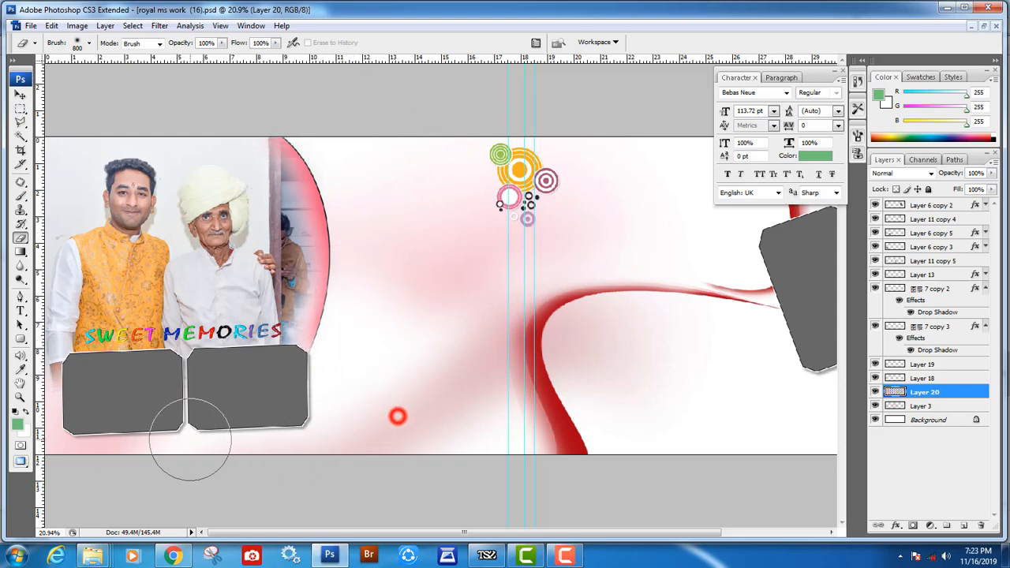
Step: Move the SWEET MEMORIES title below the two left frames and switch to the KSP_4144 photo
drag(223, 336, 221, 448)
key(ctrl+Tab)
key(ctrl+Tab)
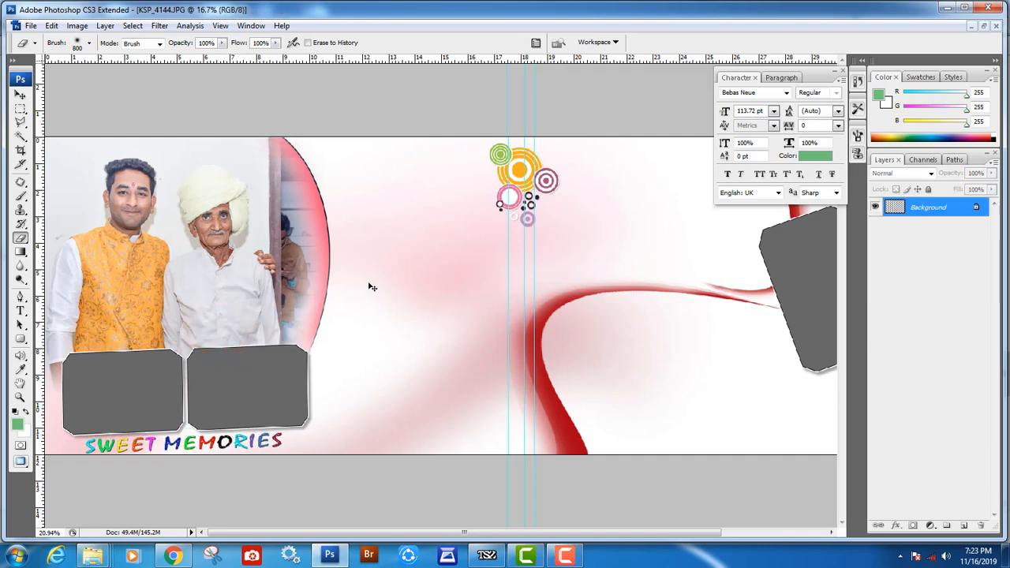
Step: Copy the whole KSP_4149 photo, close it without saving changes, and return to the album spread
key(ctrl+0)
key(Tab)
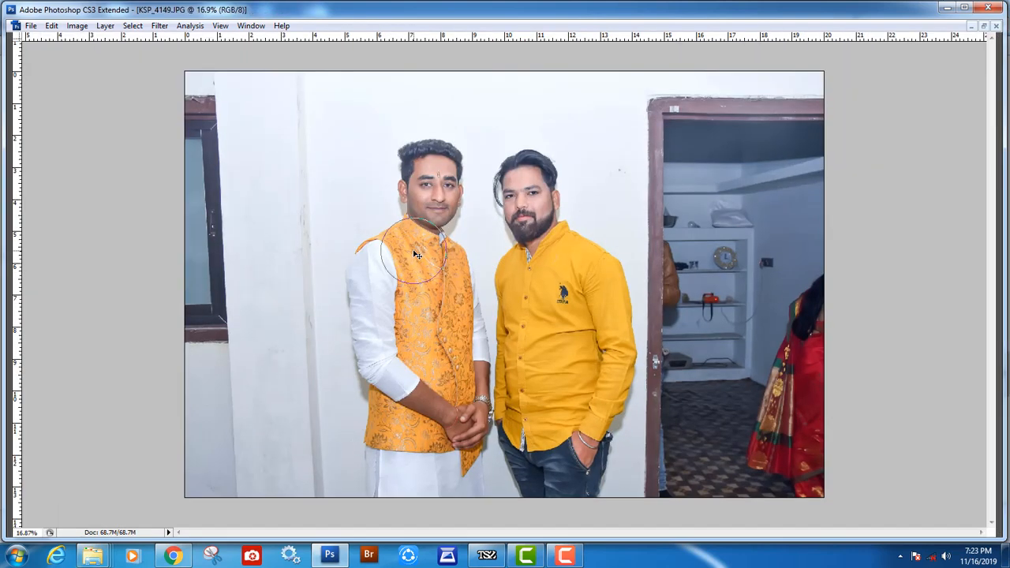
key(ctrl+w)
key(ctrl+w)
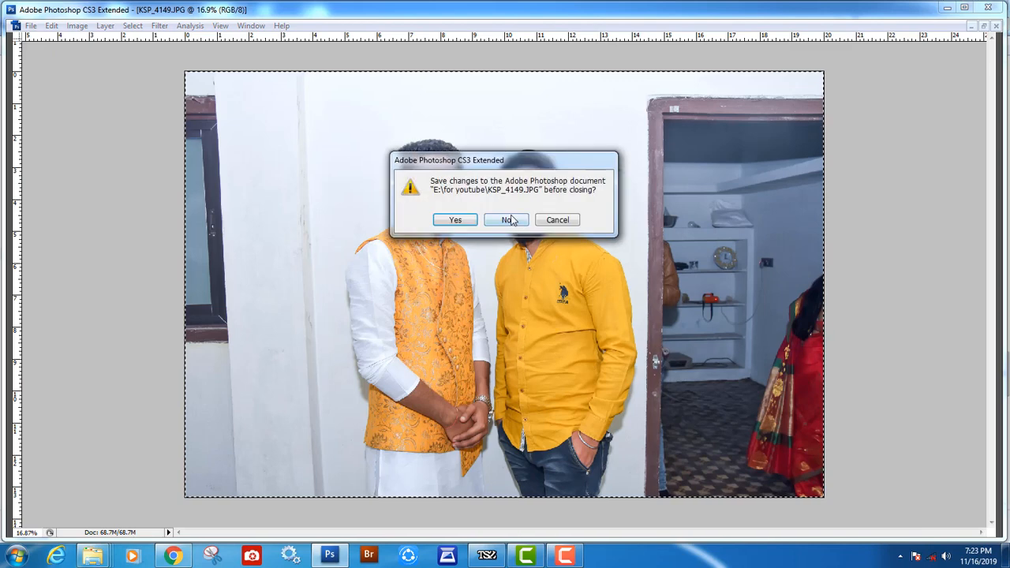
click(511, 216)
key(ctrl+w)
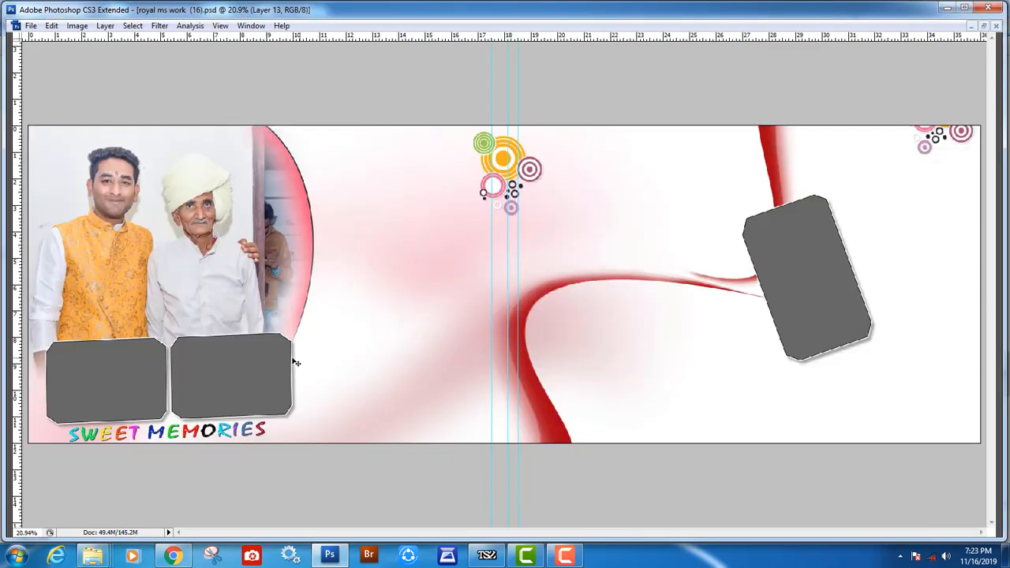
Step: Paste the KSP_4149 photo clipped into the left small frame, then scale and position it so both men fit inside
right_click(112, 368)
click(129, 377)
key(F2)
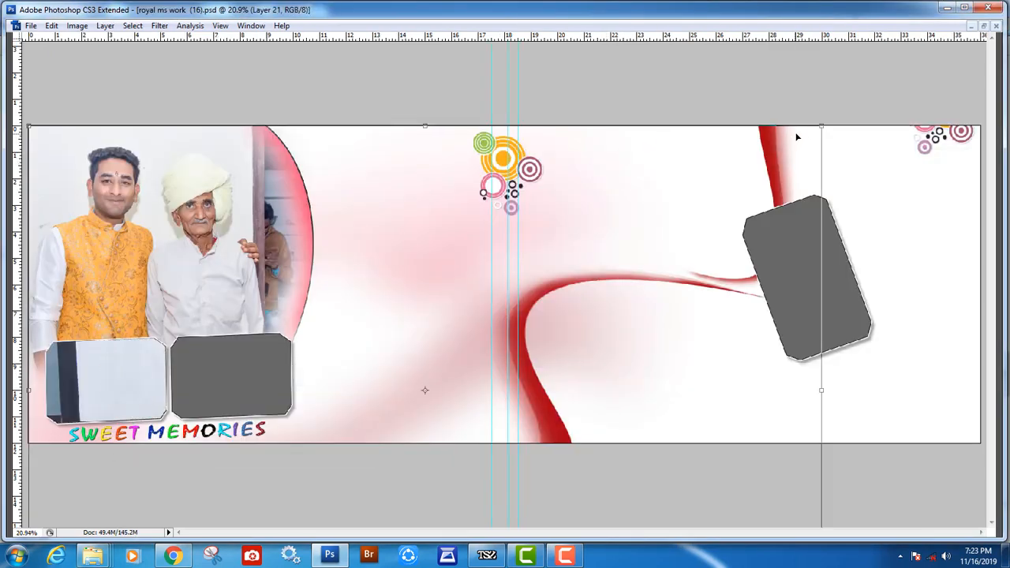
drag(820, 126, 470, 303)
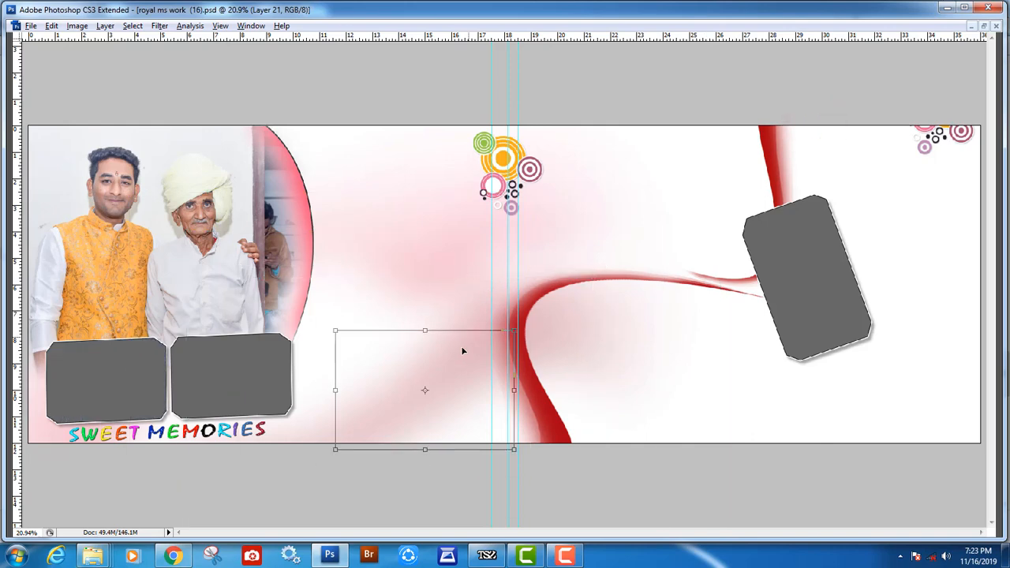
drag(463, 350, 141, 364)
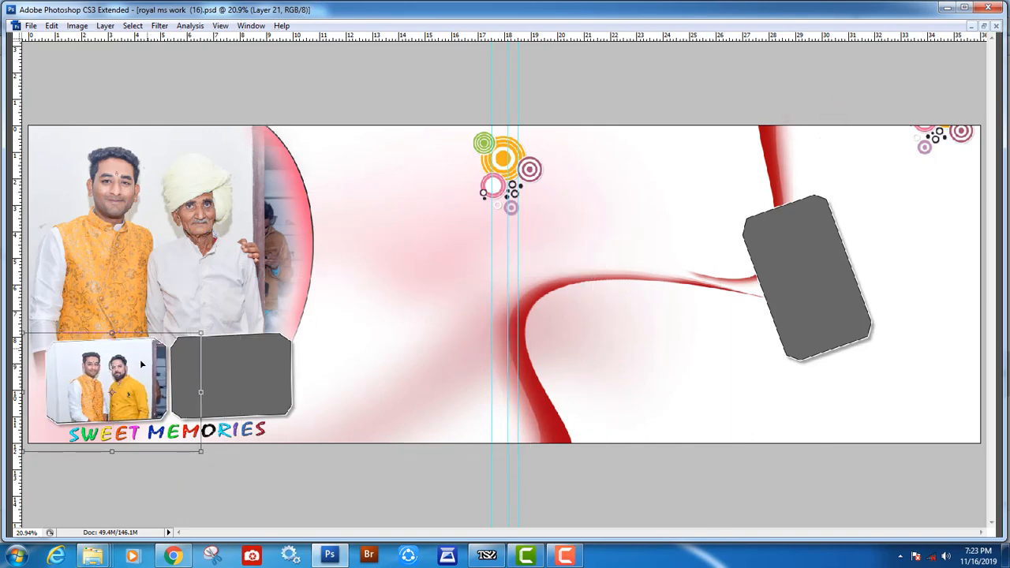
key(Return)
drag(81, 341, 208, 407)
drag(418, 343, 568, 218)
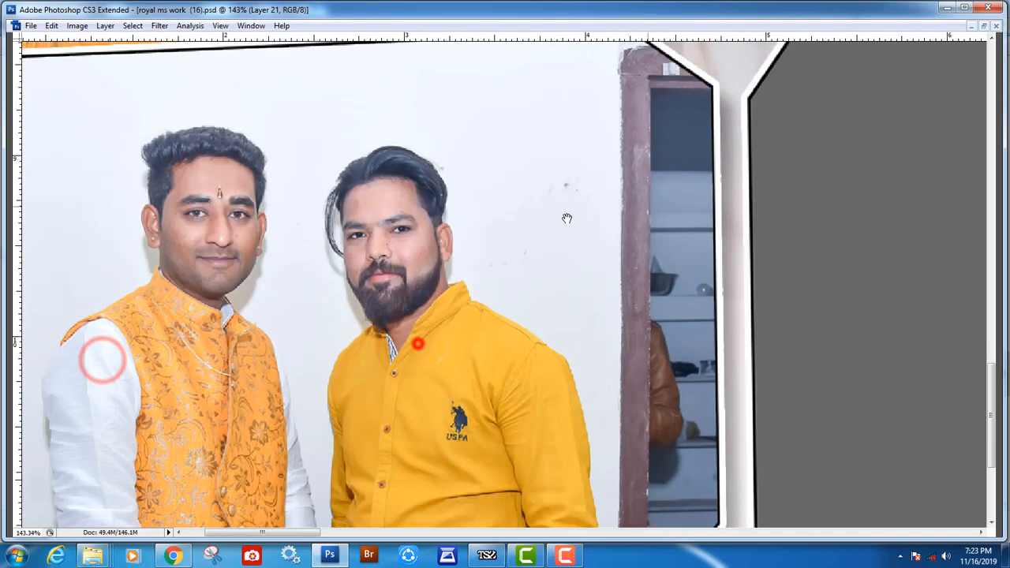
drag(530, 290, 540, 267)
key(ctrl+0)
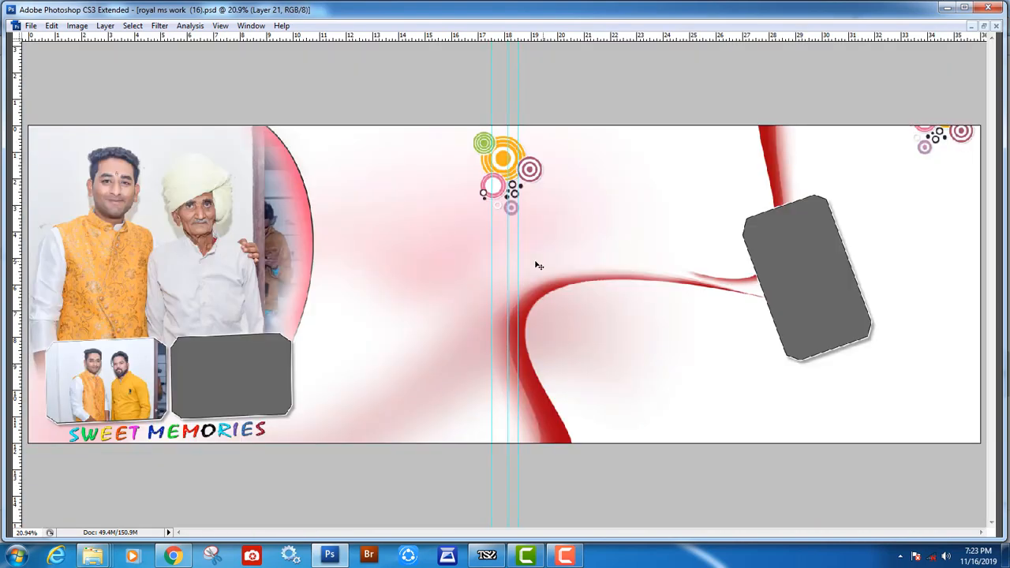
drag(207, 328, 213, 325)
double_click(177, 363)
Step: Copy the whole KSP_4153 photo of three men and close it without saving changes
key(ctrl+Tab)
key(ctrl+Tab)
key(ctrl+Tab)
key(ctrl+Tab)
key(ctrl+Tab)
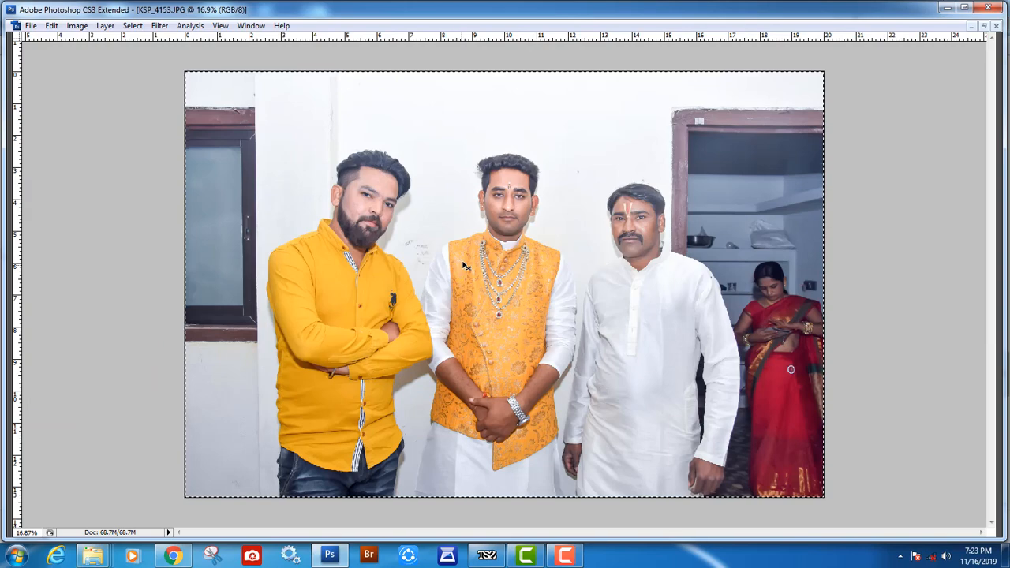
key(ctrl+w)
click(512, 217)
Step: Paste the KSP_4153 photo clipped into the second small frame, then scale, tilt and position it so all three men fit
key(ctrl+Tab)
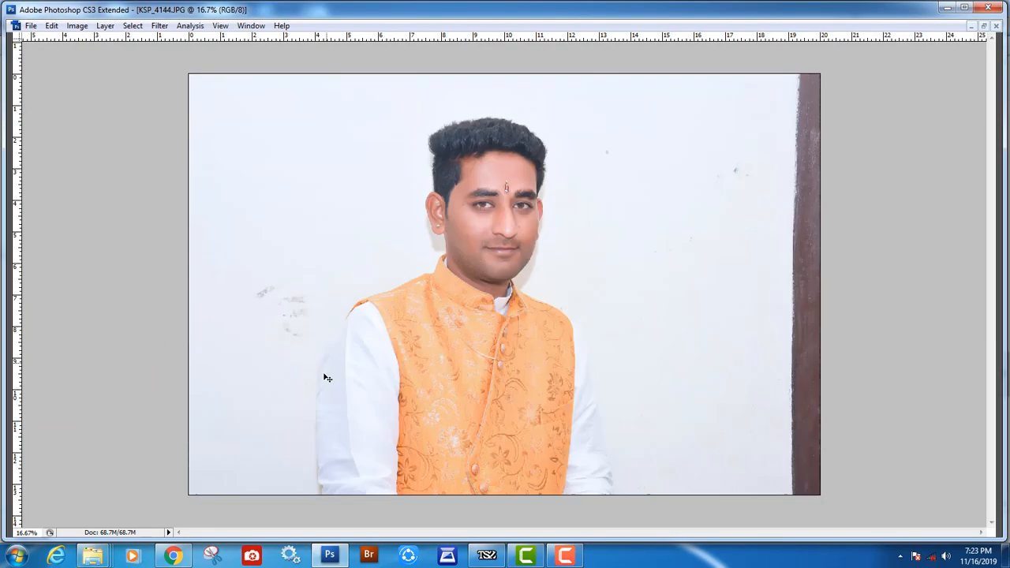
key(ctrl+Tab)
right_click(248, 381)
click(265, 385)
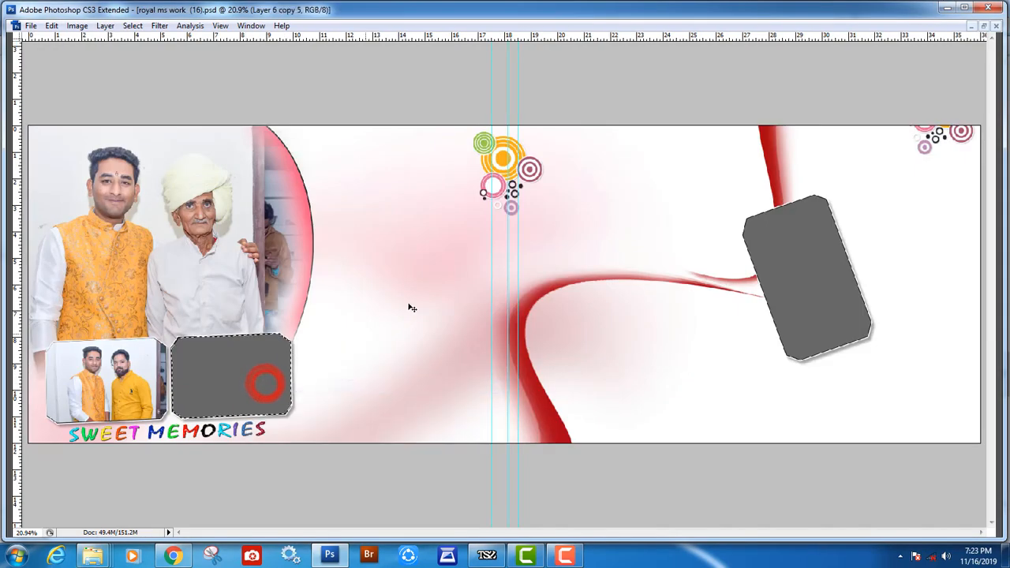
key(ctrl+v)
key(ctrl+alt+g)
key(ctrl+t)
drag(820, 118, 508, 333)
drag(423, 366, 428, 340)
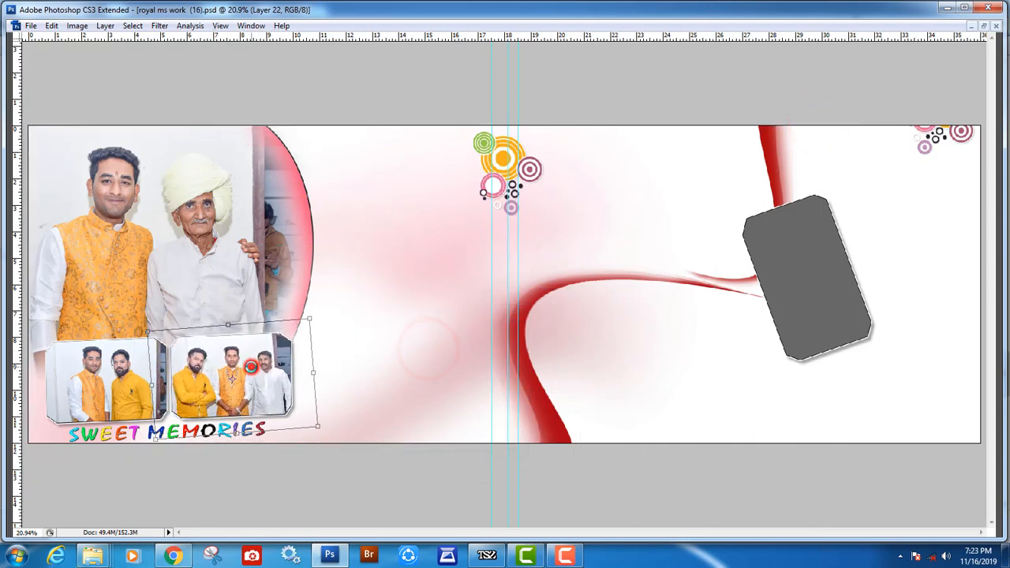
drag(156, 328, 389, 435)
click(420, 330)
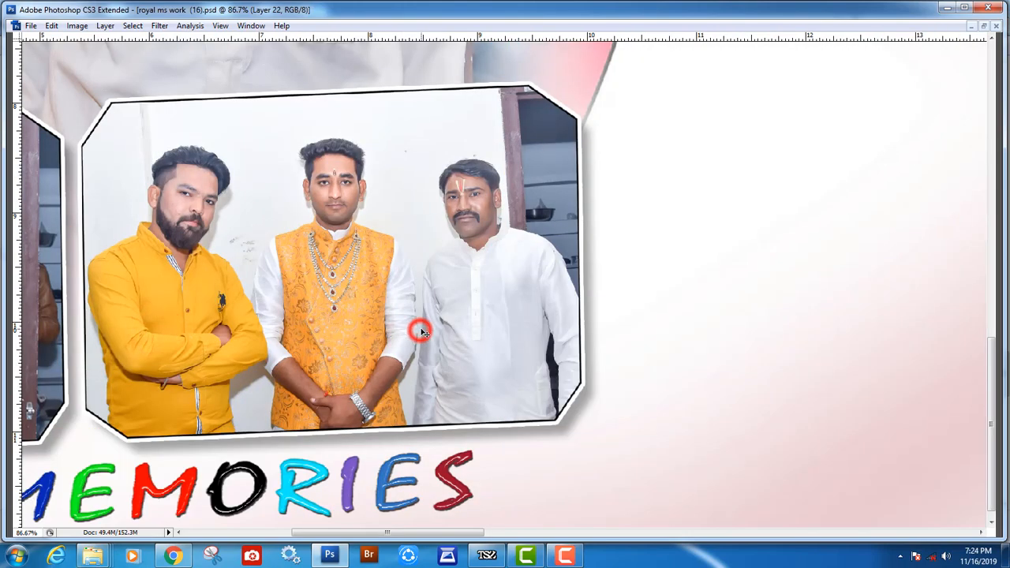
key(ctrl+0)
Step: Copy the KSP_4144 portrait of the groom and paste it into the spread behind the frames and the red curve
key(ctrl+Tab)
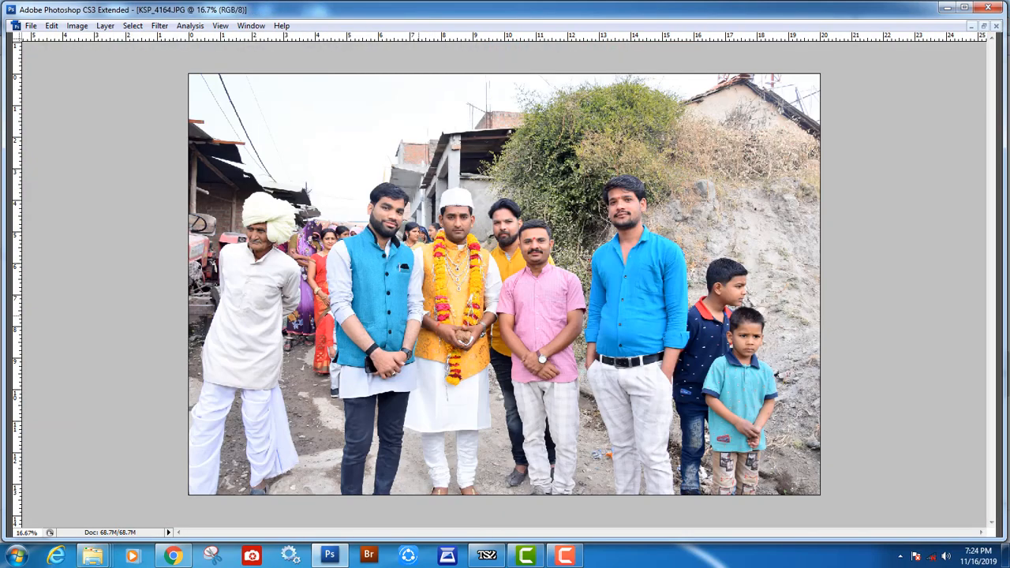
key(ctrl+Tab)
key(ctrl+Tab)
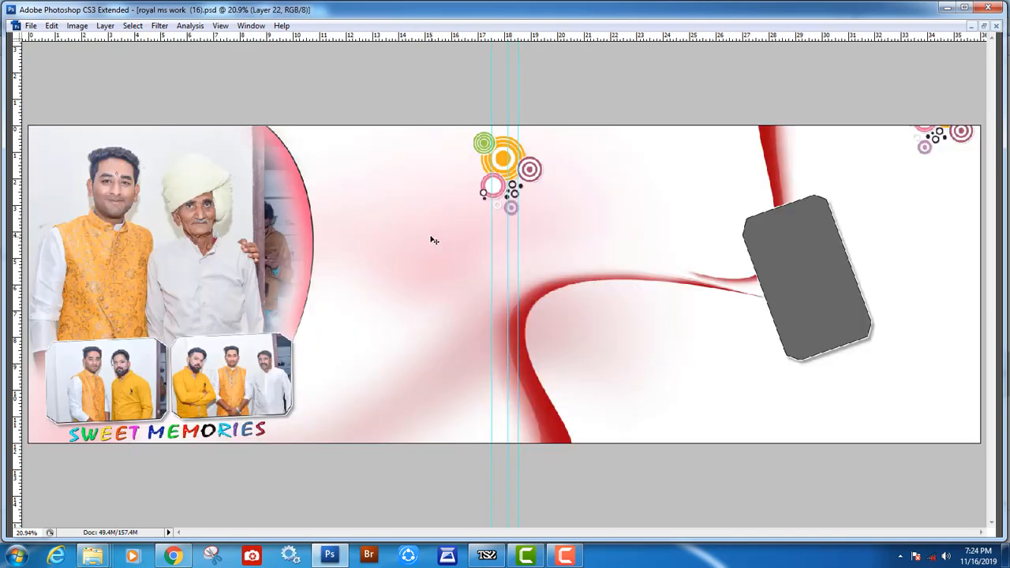
right_click(431, 236)
click(451, 244)
key(ctrl+v)
key(ctrl+t)
Step: Scale the groom's portrait down, tilt it slightly counter-clockwise and place it between the pink curve and the centre guides
drag(560, 273, 490, 244)
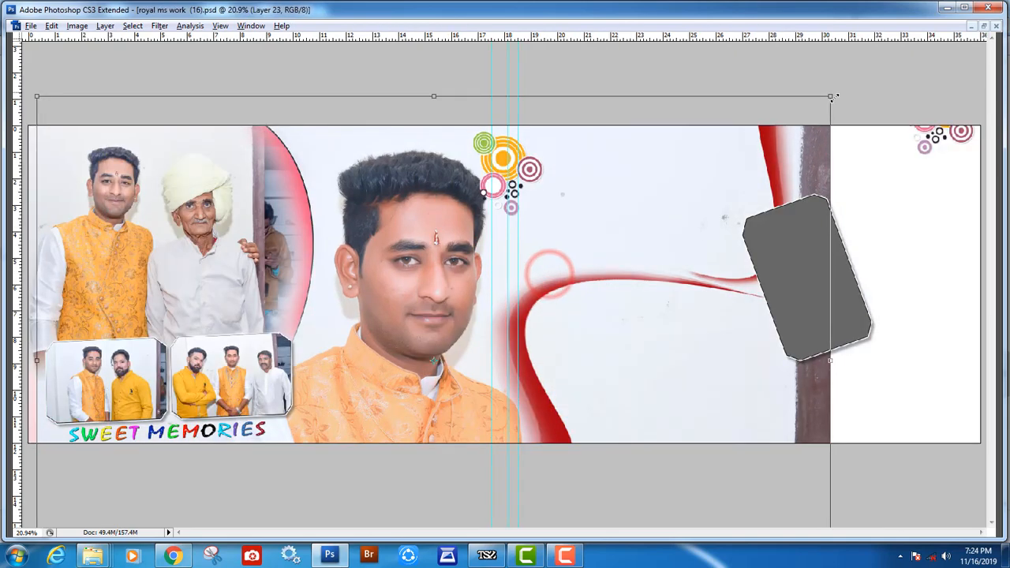
drag(830, 96, 621, 234)
drag(524, 253, 515, 182)
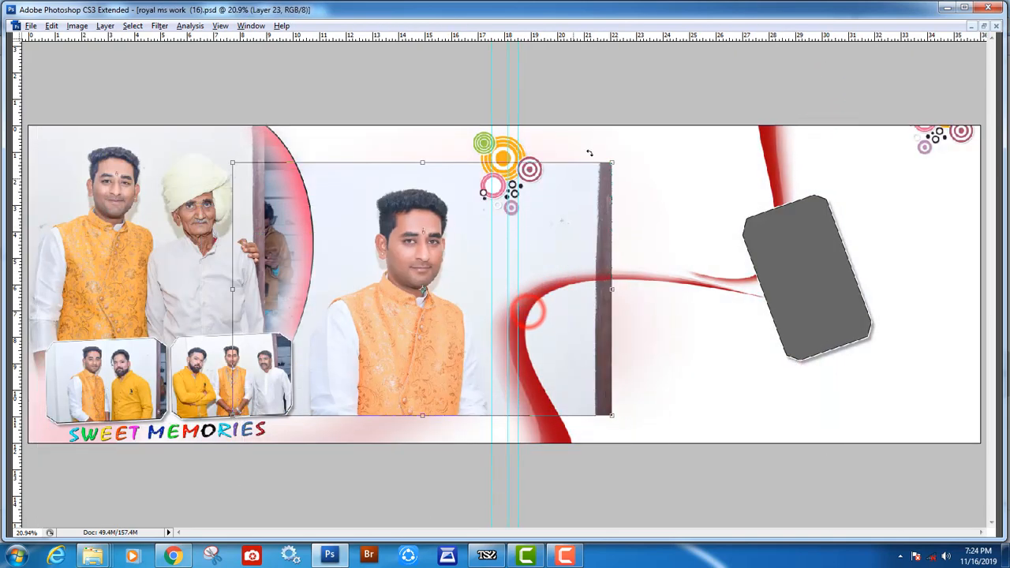
drag(612, 164, 680, 117)
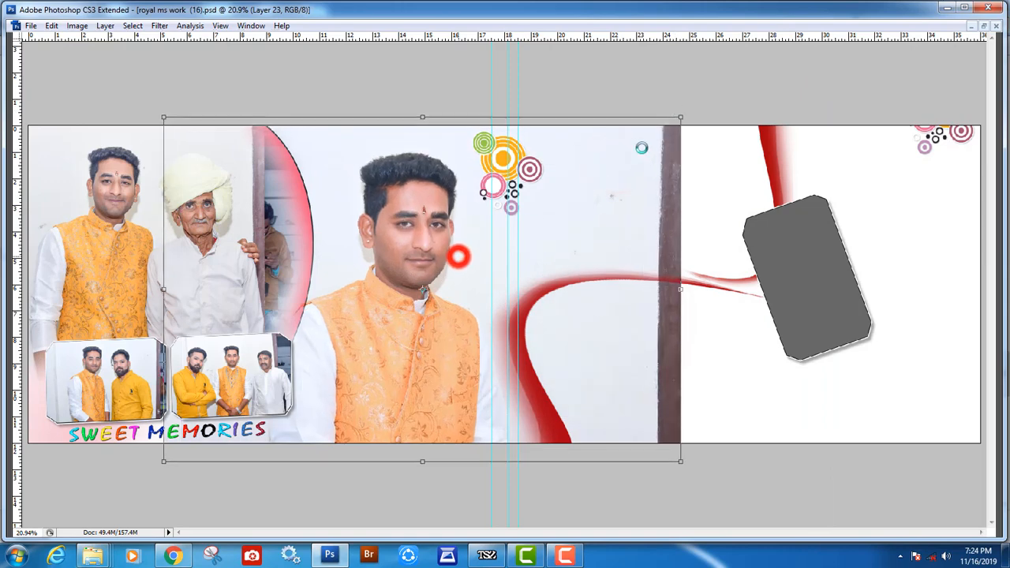
drag(788, 238, 787, 224)
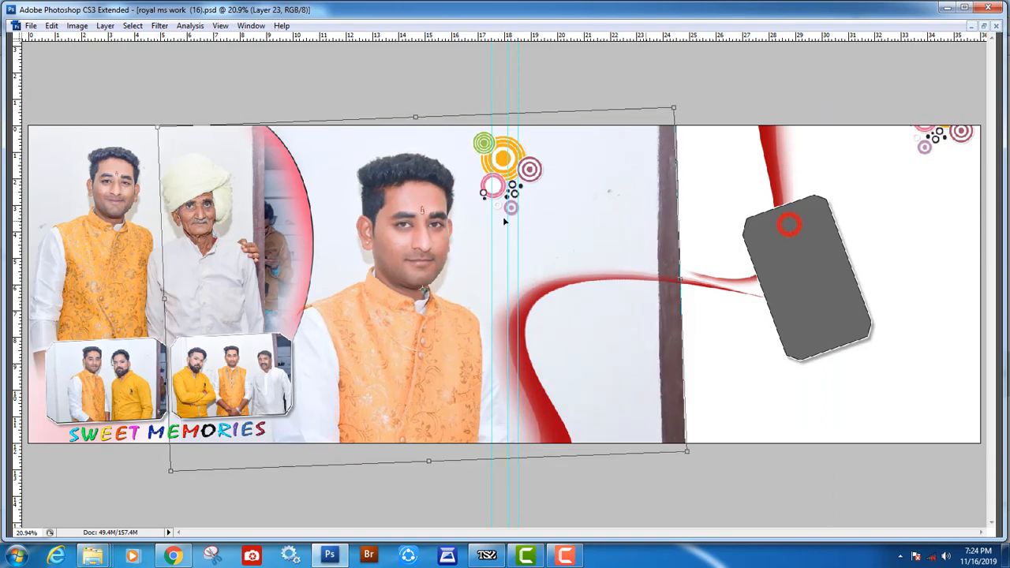
double_click(429, 213)
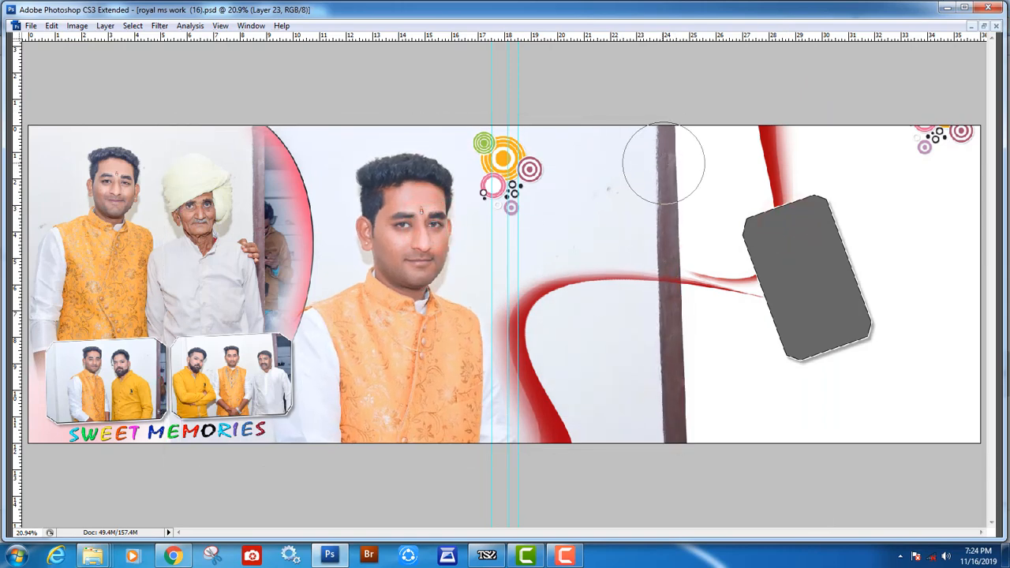
Step: Erase the portrait's wall and door frame beyond the centre guides, and fill the white Background layer with the portrait's wall colour
mouse_move(680, 138)
mouse_down()
mouse_move(558, 106)
mouse_move(662, 427)
mouse_move(534, 477)
mouse_move(553, 434)
mouse_move(576, 206)
mouse_move(659, 239)
mouse_up()
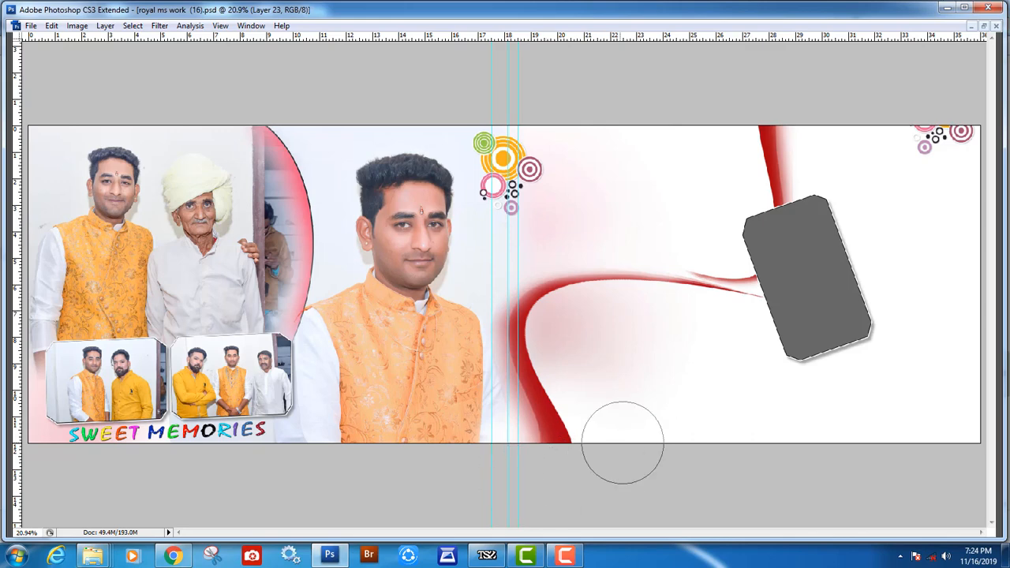
right_click(886, 237)
click(894, 241)
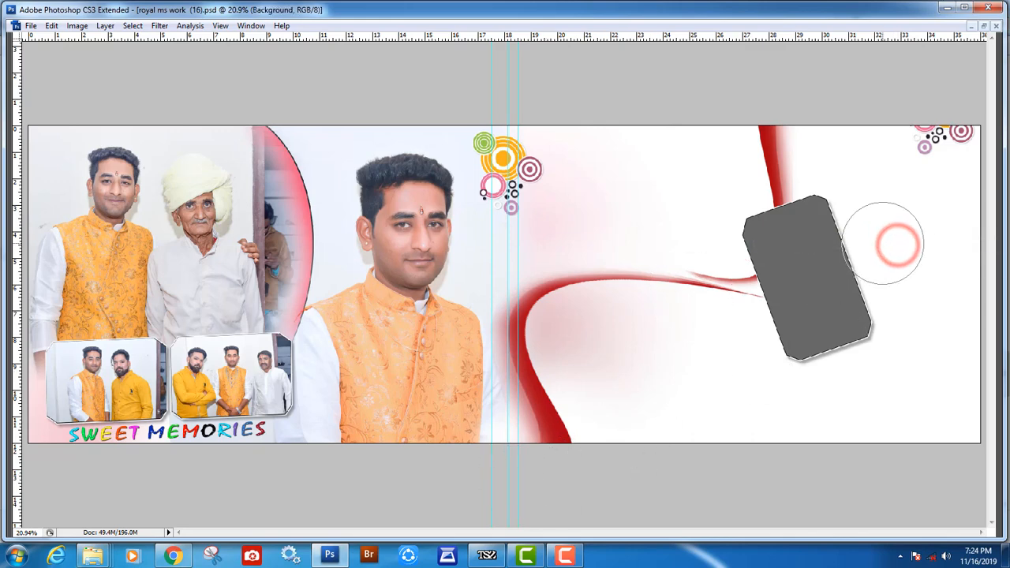
click(472, 234)
Step: Save the spread to the Desktop as the Photoshop document "m", replacing the existing file
key(ctrl+shift+s)
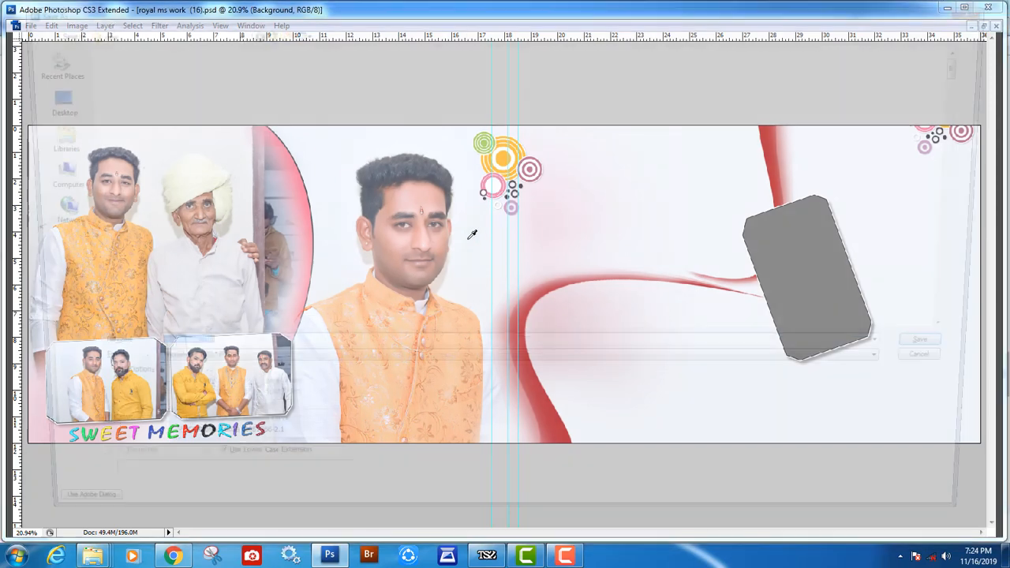
click(38, 99)
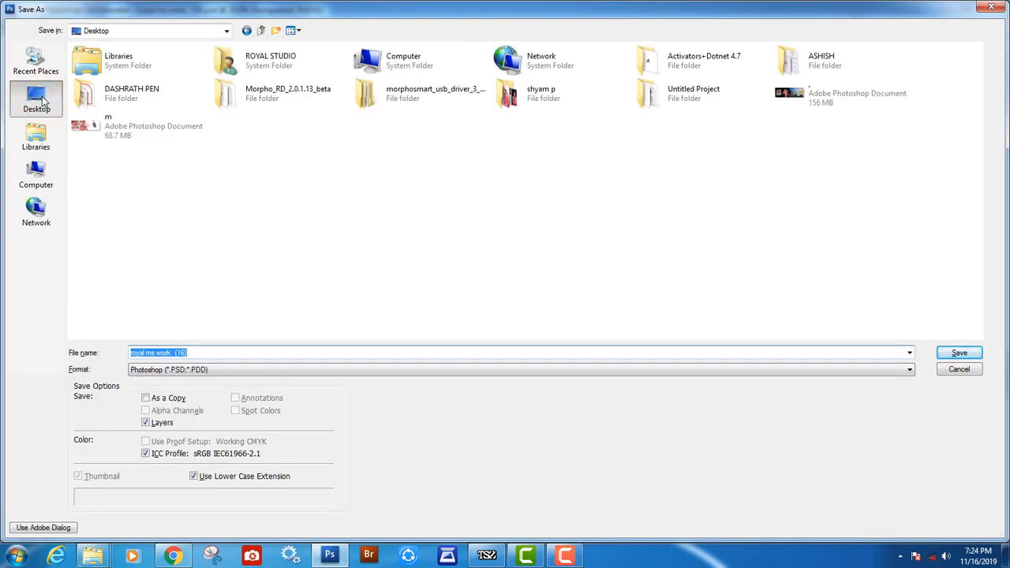
text(m)
key(Return)
key(Return)
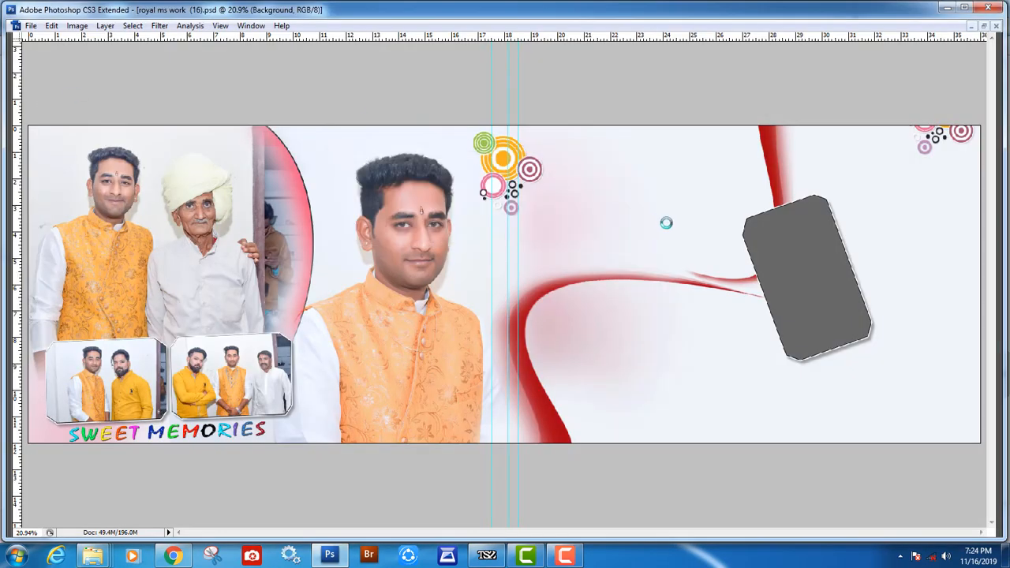
Step: Close the KSP_4144 photo without saving, and copy the KSP_4164 group photo before closing it
key(ctrl+w)
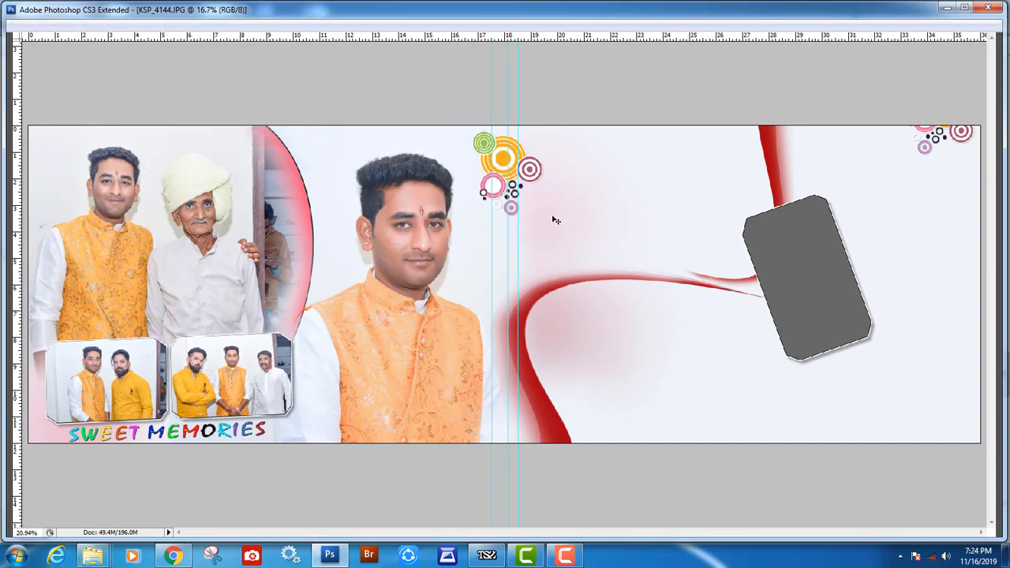
key(ctrl+w)
click(515, 222)
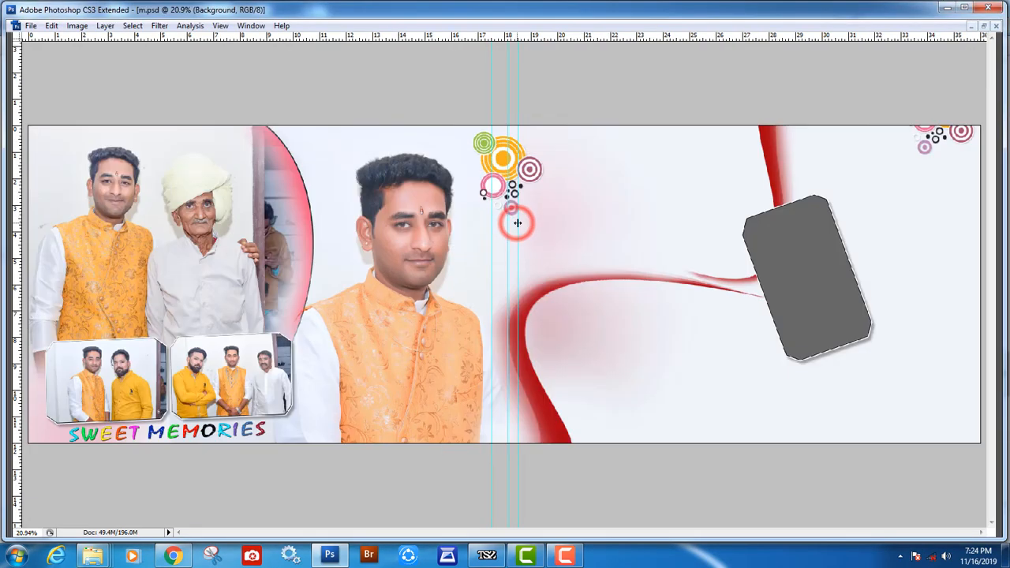
key(ctrl+w)
key(ctrl+w)
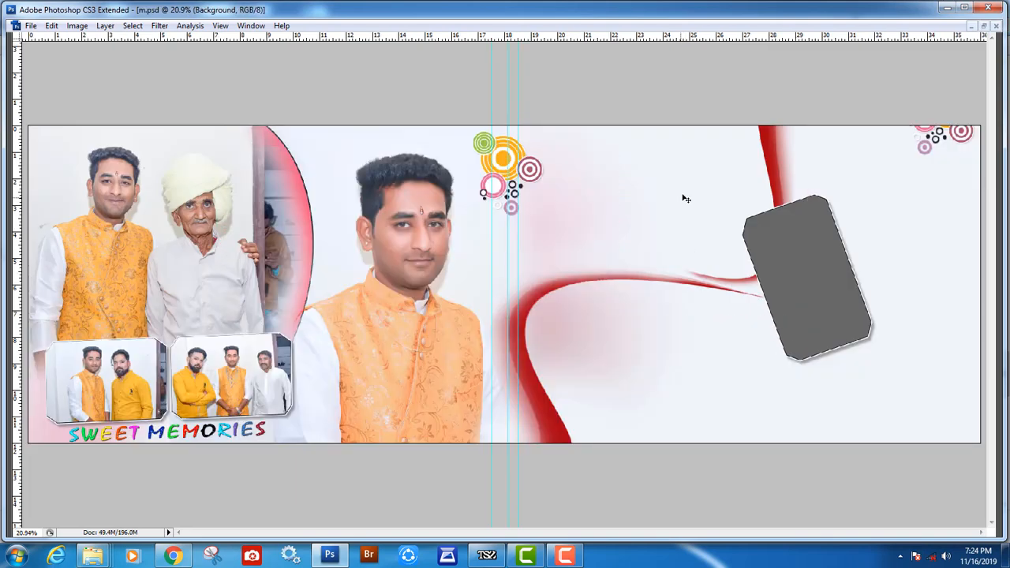
Step: Shift the red curve behind the large tilted frame slightly right and paste the KSP_4164 group photo into the spread
drag(778, 171, 807, 184)
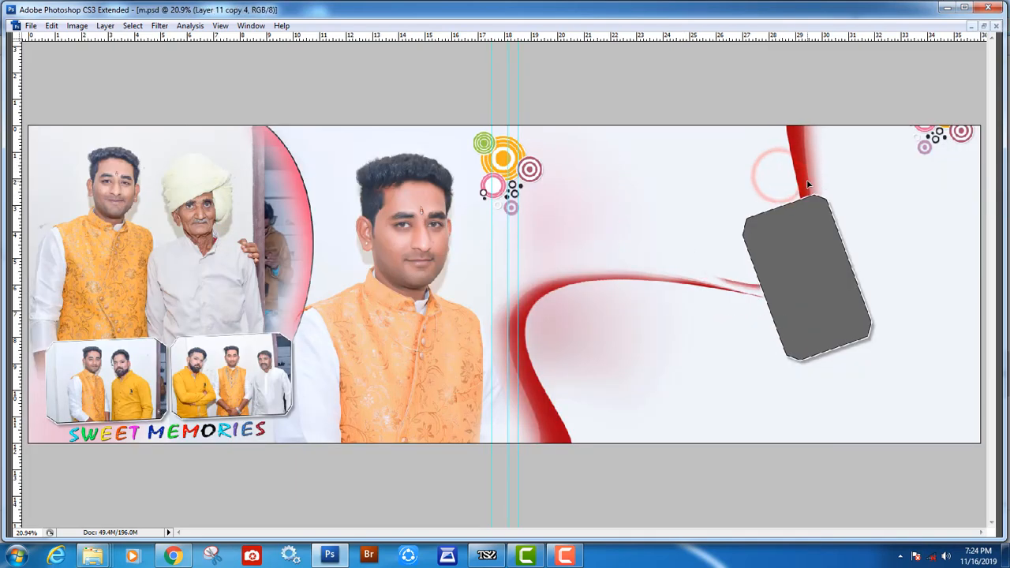
click(712, 189)
key(ctrl+v)
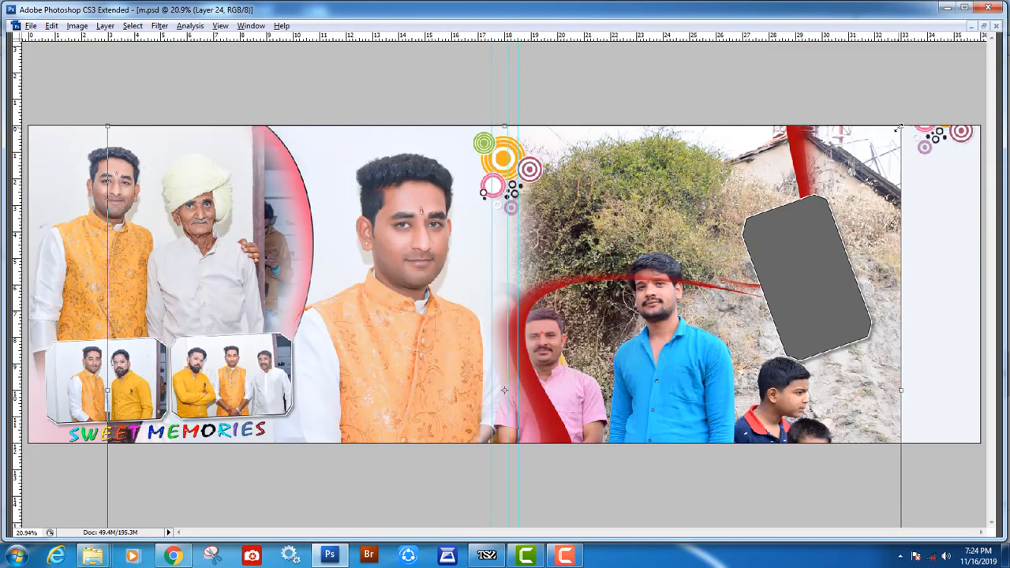
Step: Scale the group photo down into the area above the red curve and fade its edges with a soft Eraser brush
drag(768, 199, 625, 270)
drag(568, 343, 730, 167)
drag(816, 113, 808, 116)
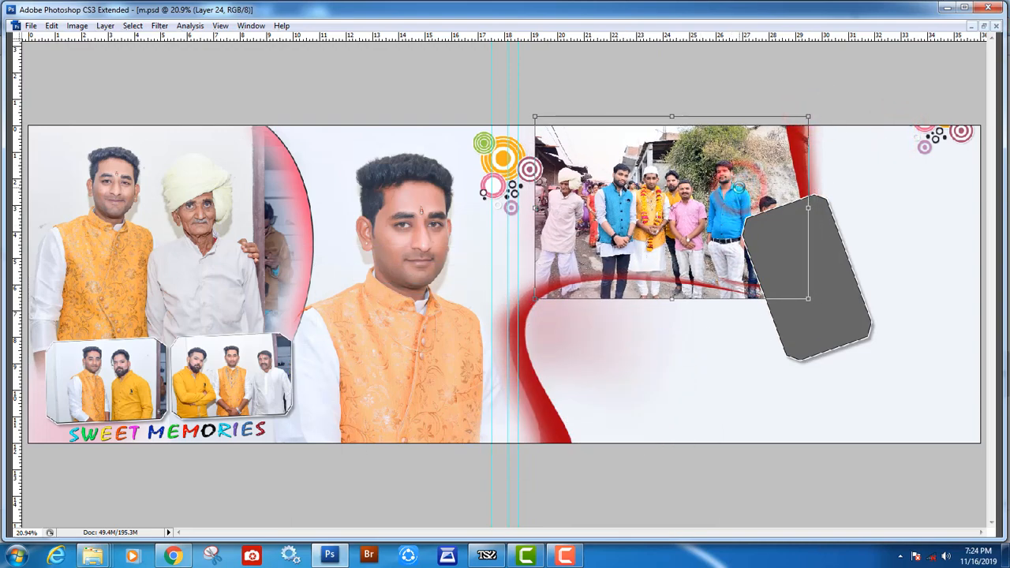
double_click(738, 187)
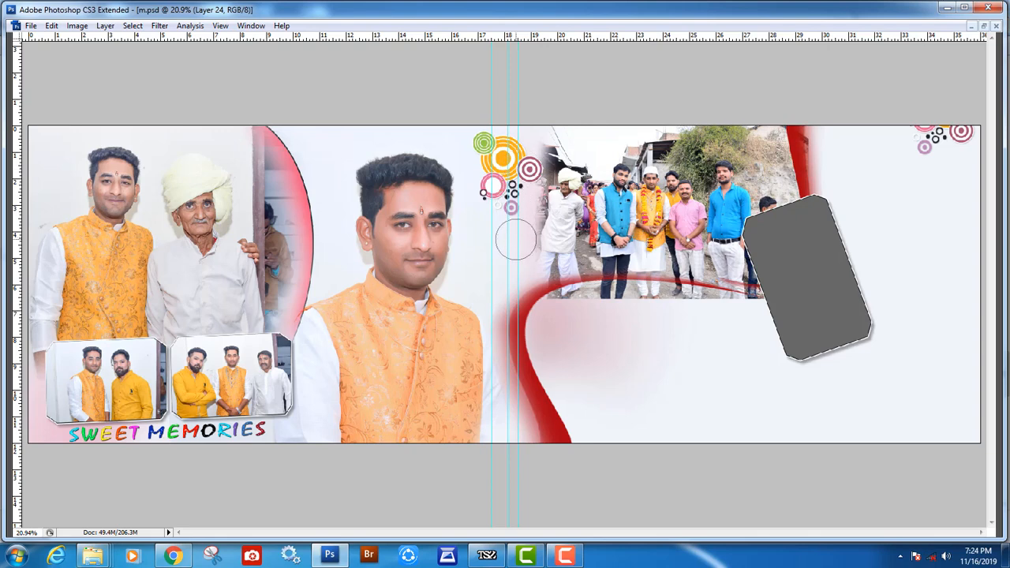
mouse_move(742, 317)
mouse_down()
mouse_move(542, 314)
mouse_move(828, 299)
mouse_up()
drag(713, 203, 702, 201)
Step: Shrink the multicoloured circles ornament near the centre guides and move it up to the spread's top edge
right_click(503, 162)
click(512, 168)
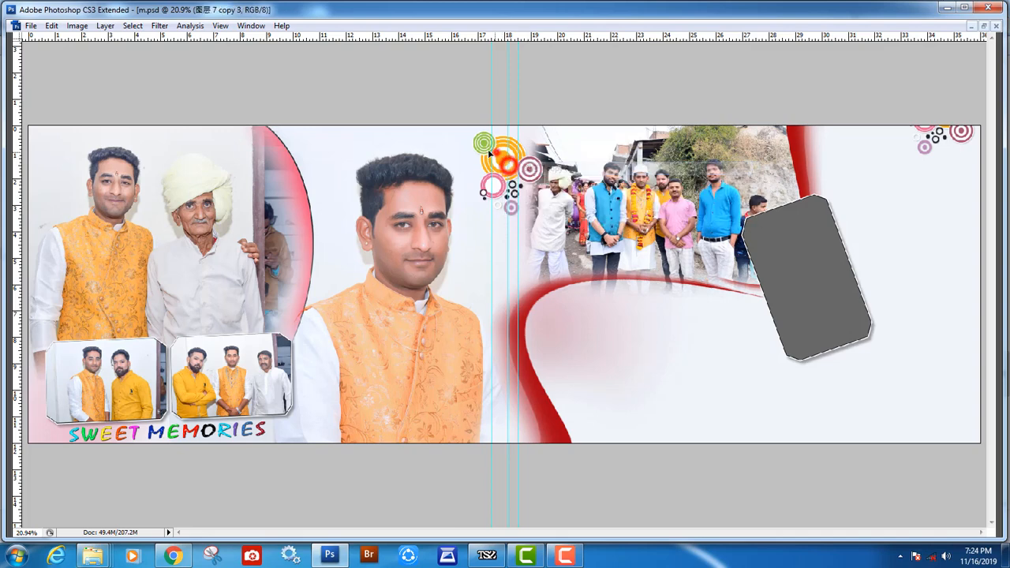
drag(509, 165, 498, 163)
key(ctrl+t)
drag(534, 124, 516, 130)
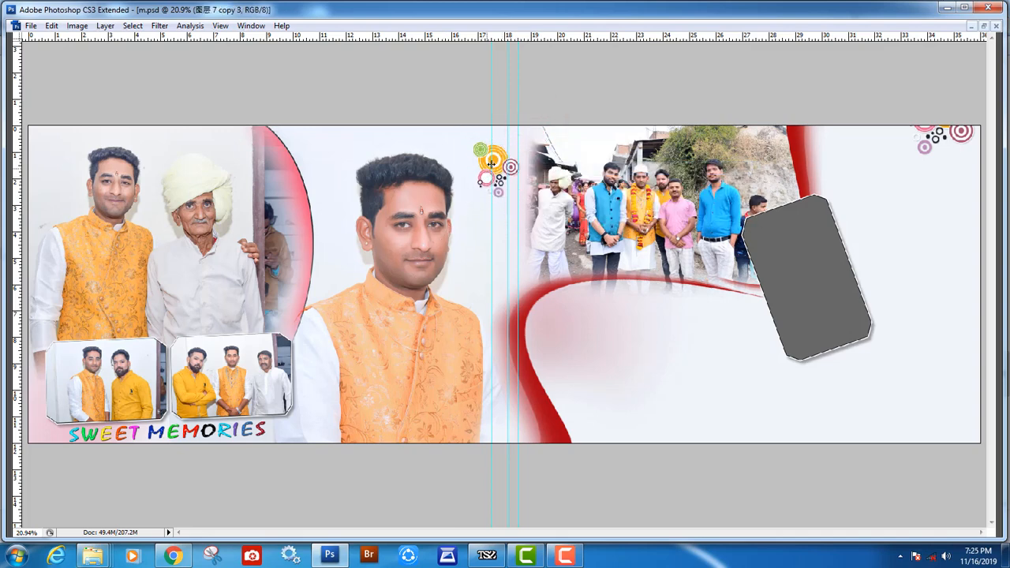
drag(497, 165, 487, 146)
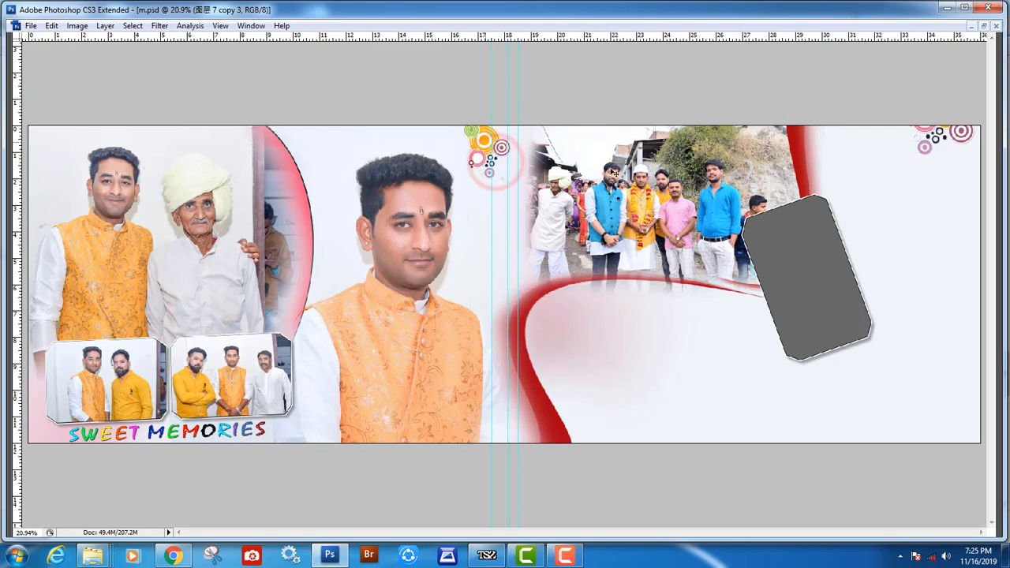
Step: Slightly enlarge and reposition the group photo above the red curve, and soften its lower edge with the Eraser
right_click(650, 175)
click(663, 181)
mouse_move(798, 116)
mouse_down()
mouse_move(780, 168)
mouse_move(795, 211)
mouse_move(785, 216)
mouse_up()
double_click(779, 158)
key(e)
drag(601, 308, 745, 309)
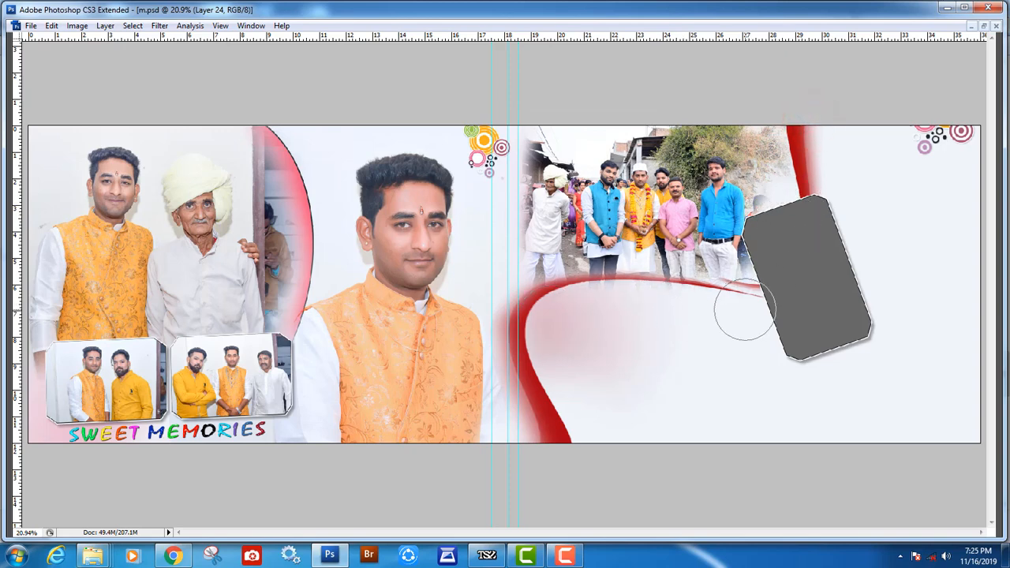
Step: Recolour the red curve below the group photo to teal with Hue/Saturation, setting its hue to -180
right_click(529, 307)
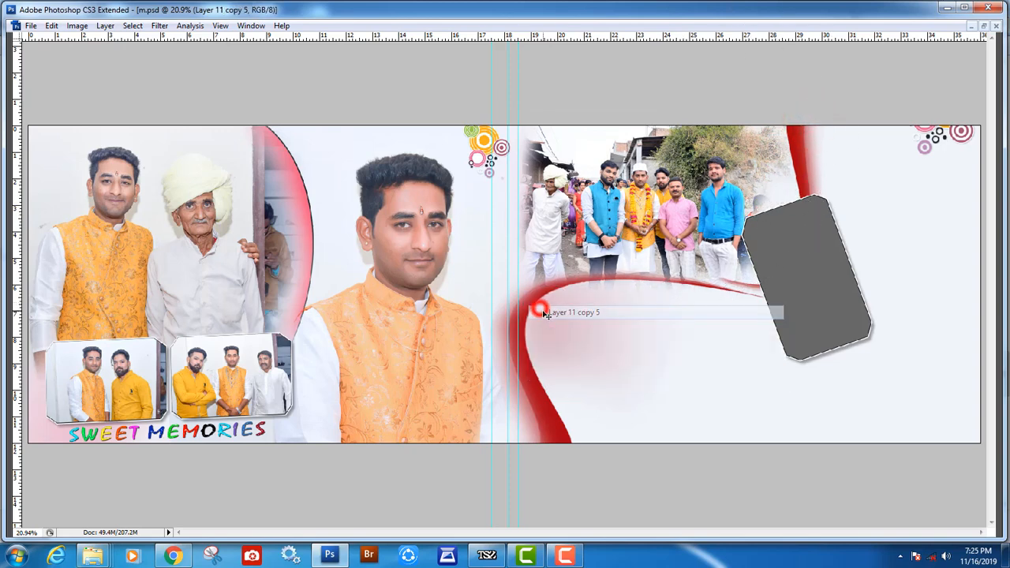
click(546, 312)
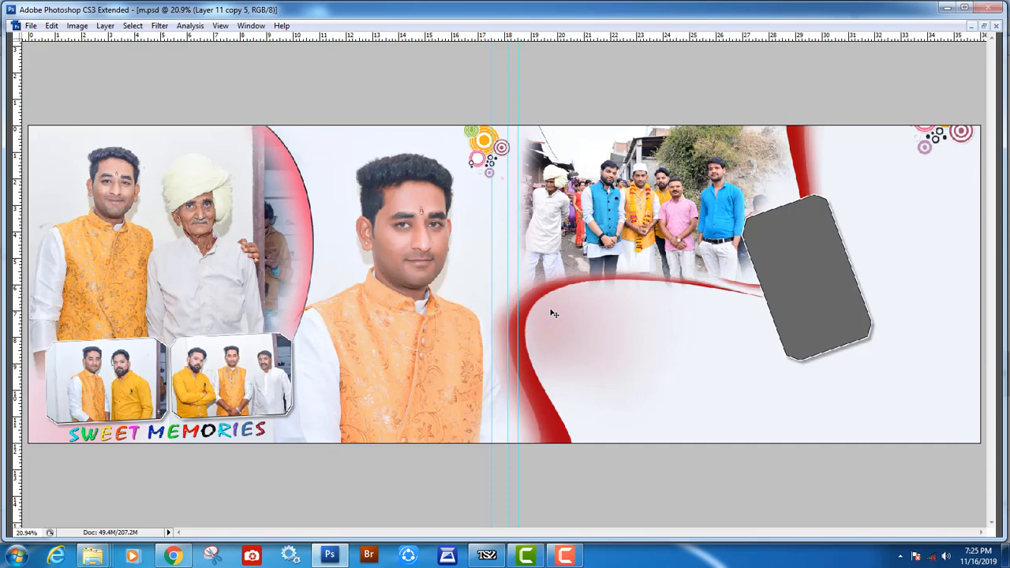
key(ctrl+u)
drag(607, 406, 541, 397)
click(724, 369)
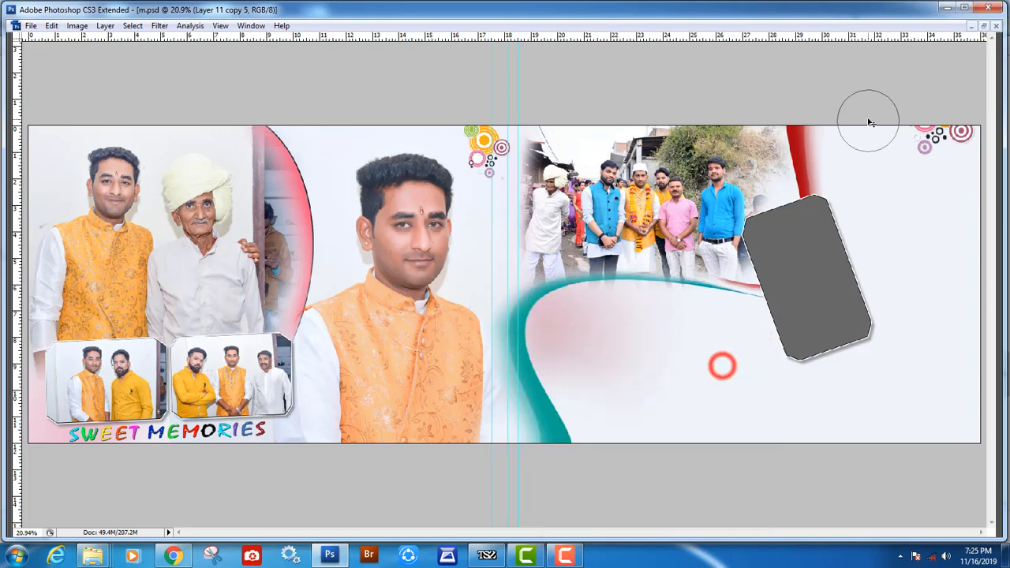
Step: Apply the same Hue/Saturation shift to the red curve segment above the tilted dark frame
click(809, 156)
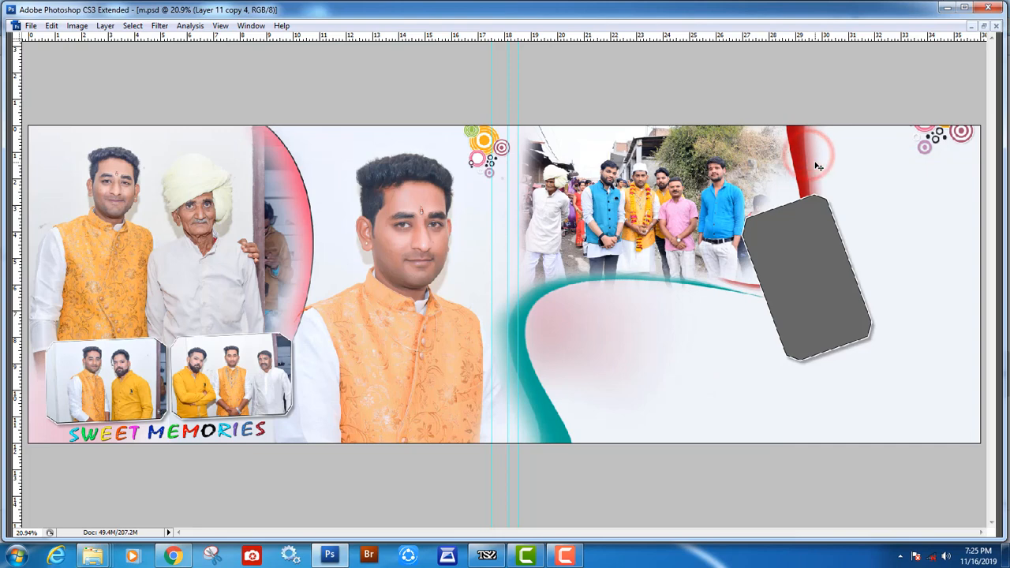
key(ctrl+u)
key(Return)
key(e)
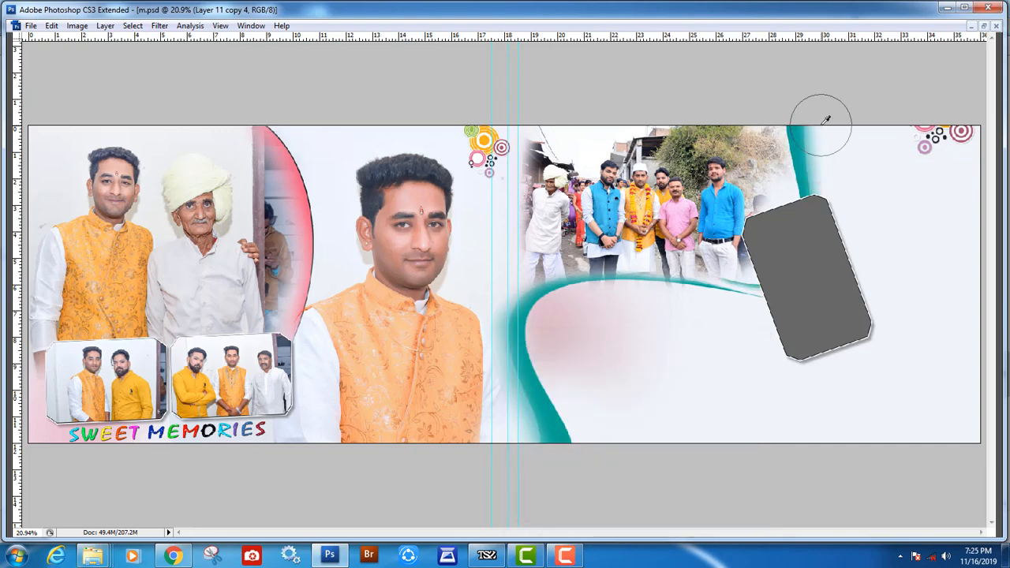
Step: Recolour the pink arc beside the two-person photo to teal with a Hue/Saturation hue of -180
right_click(288, 154)
click(293, 162)
key(ctrl+u)
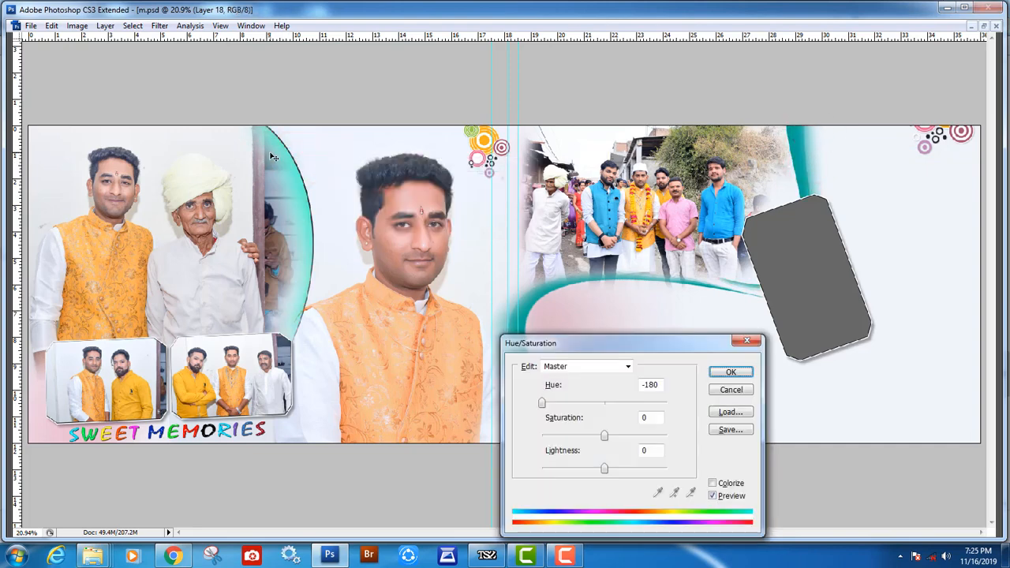
key(Return)
key(e)
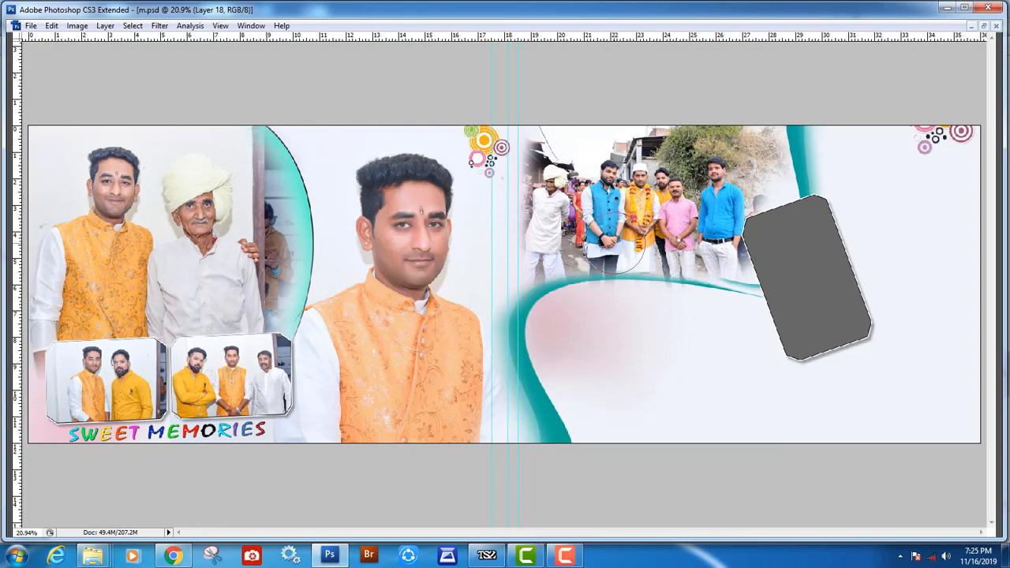
Step: Close the other open photo document without saving its changes
key(ctrl+Tab)
key(ctrl+w)
click(509, 218)
Step: In Windows Explorer, move the five selected photos KSP_4144 to KSP_4164 into New folder and return to the for youtube folder
key(alt+Tab)
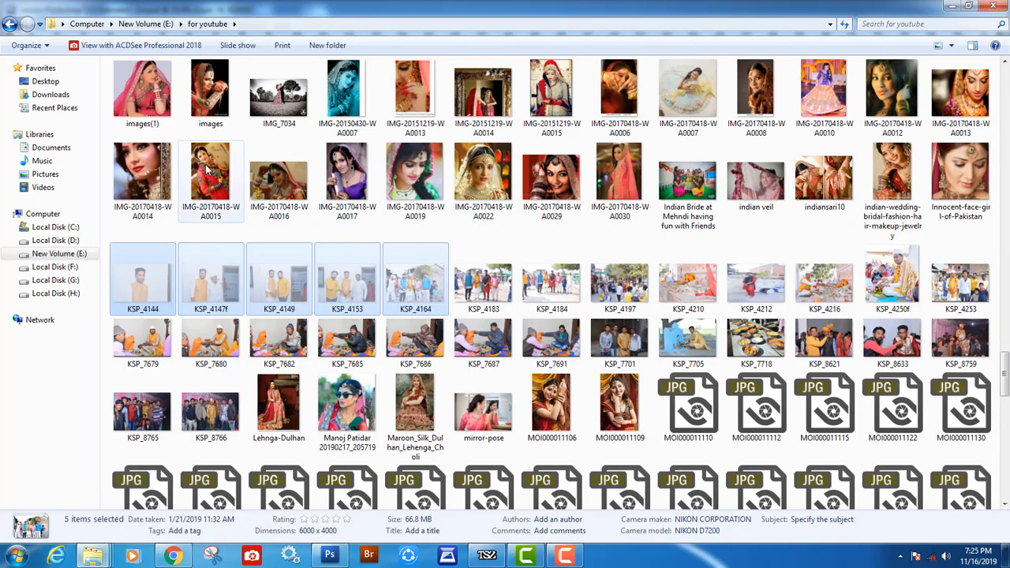
scroll(167, 281, up, 10)
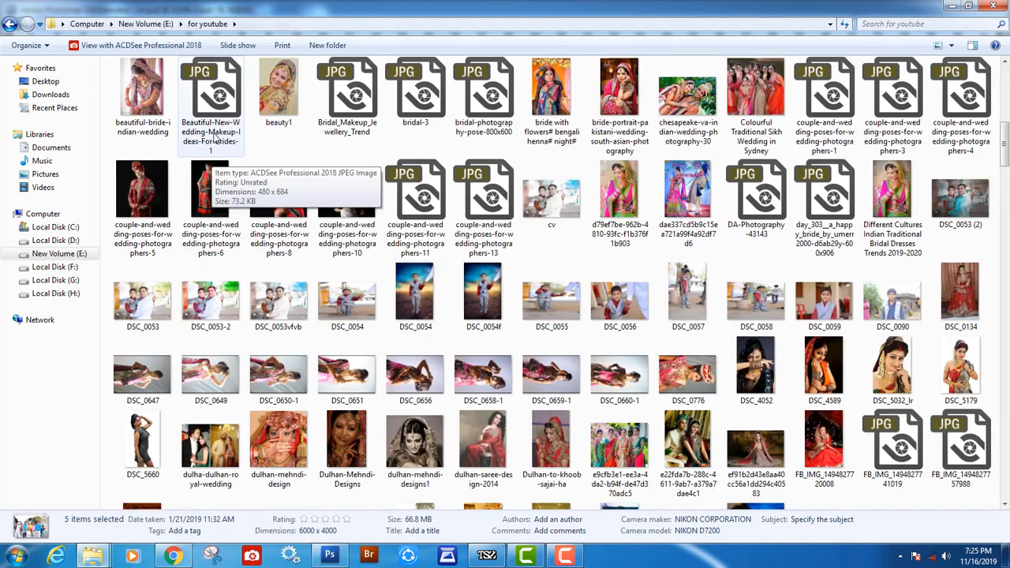
scroll(213, 160, up, 10)
click(134, 104)
double_click(134, 108)
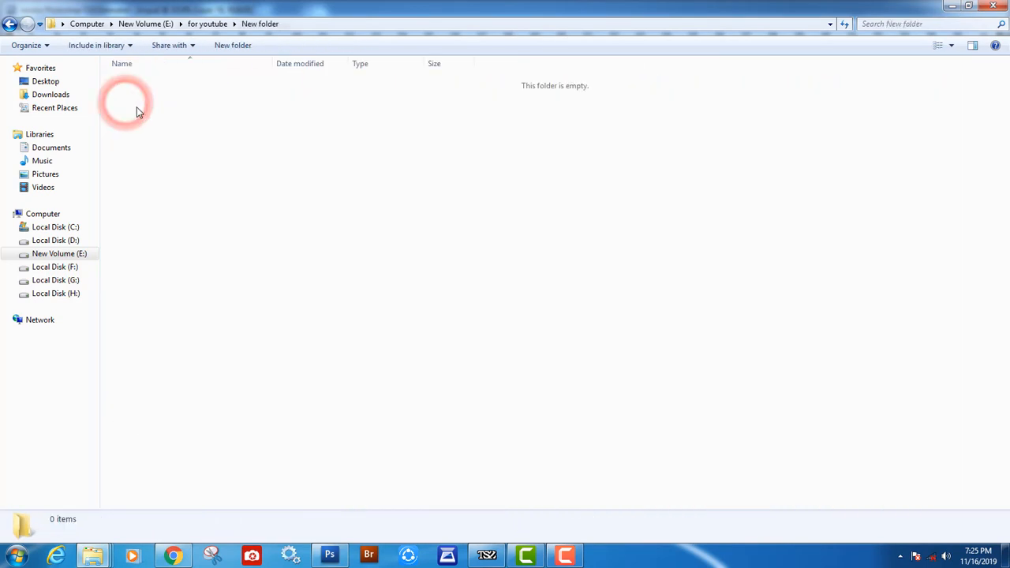
key(ctrl+v)
click(11, 26)
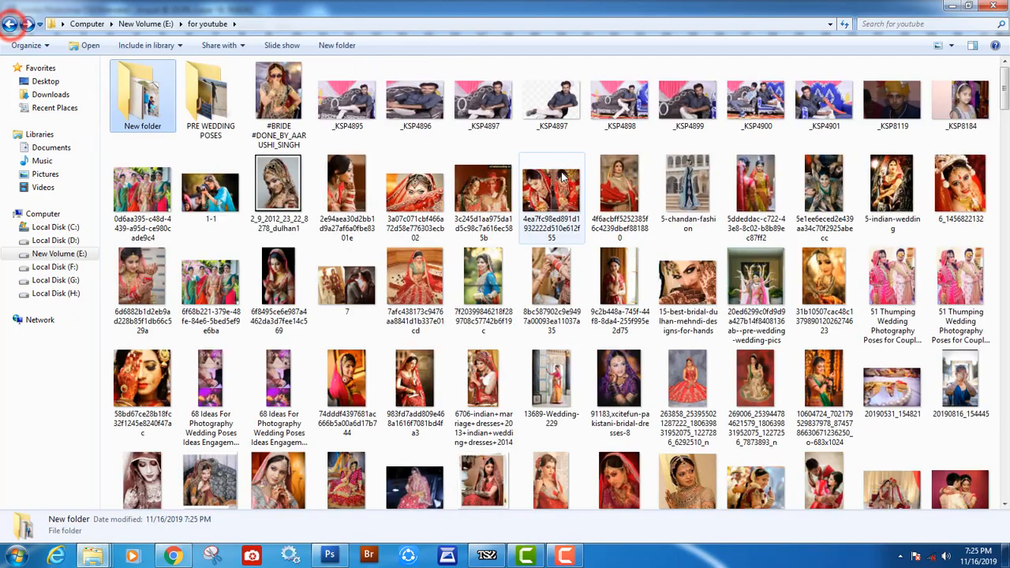
drag(1008, 85, 1007, 336)
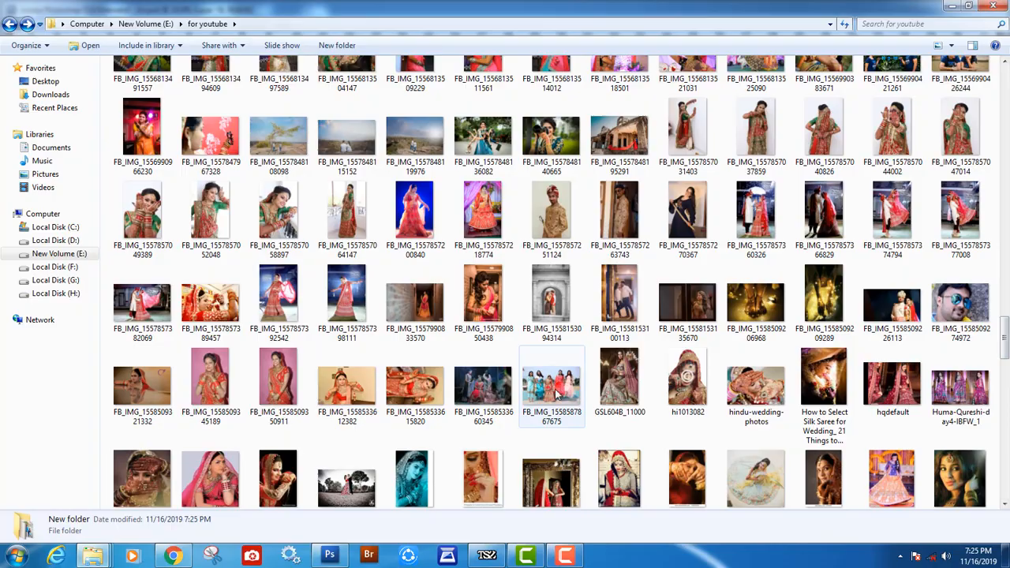
drag(553, 388, 579, 205)
click(513, 219)
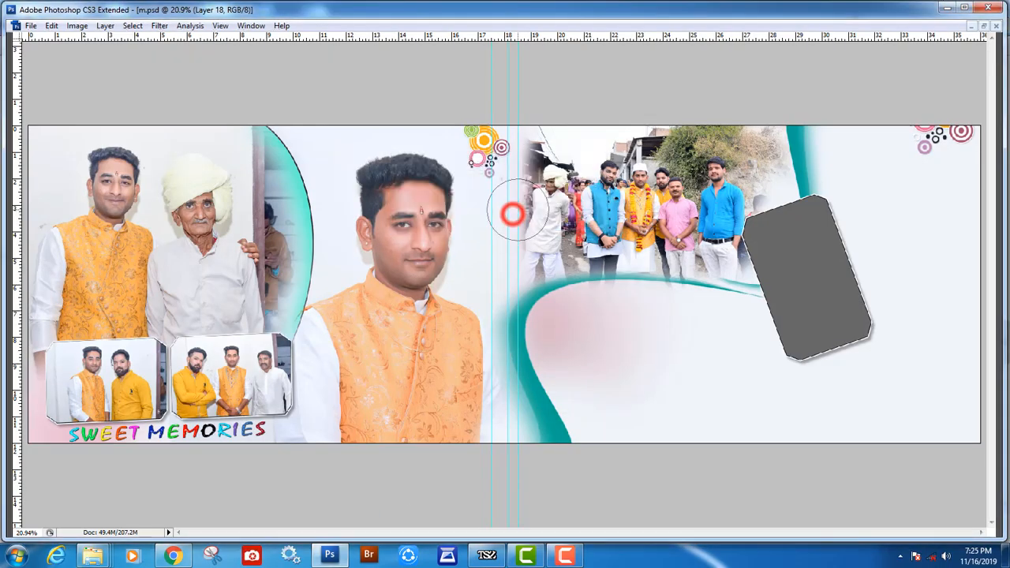
Step: Find the KSP_4253 photo in the for youtube folder and open it in Photoshop
key(alt+Tab)
scroll(719, 265, down, 3)
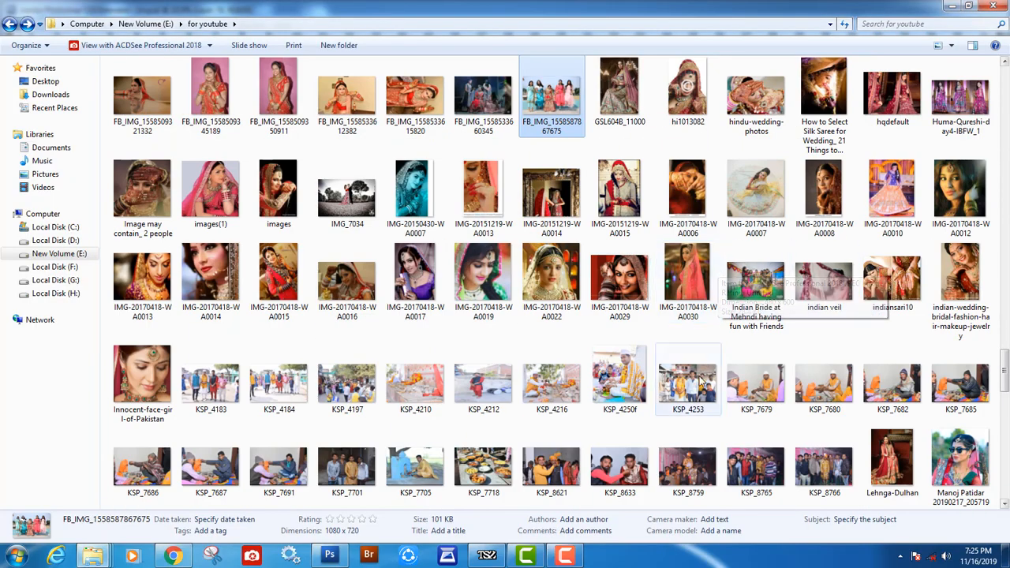
drag(690, 379, 551, 204)
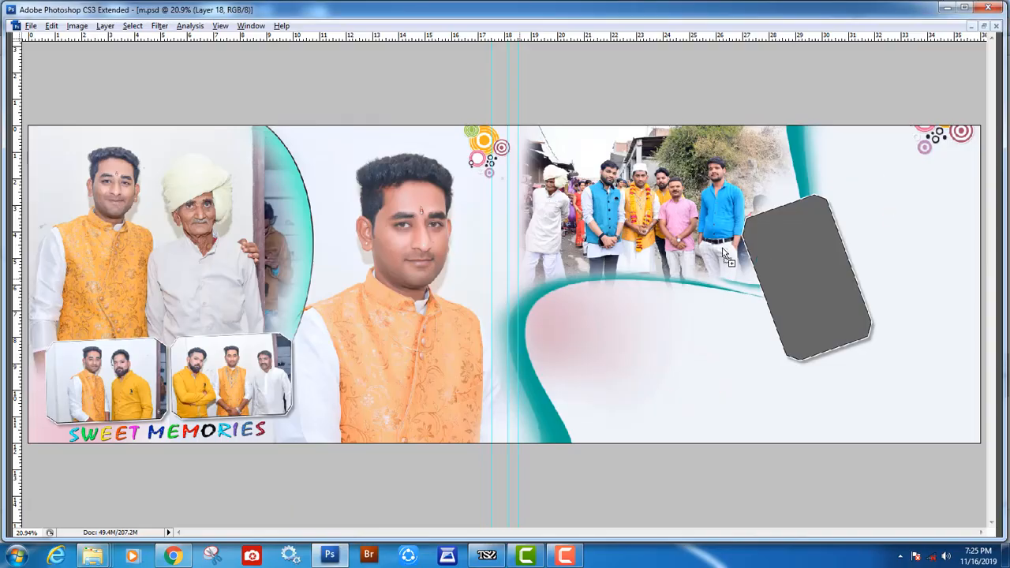
drag(725, 254, 726, 255)
Step: Correct the KSP_4253 photo with Levels at black input 26 and midtone 1.27, and apply Selective Color
key(ctrl+l)
drag(866, 225, 859, 225)
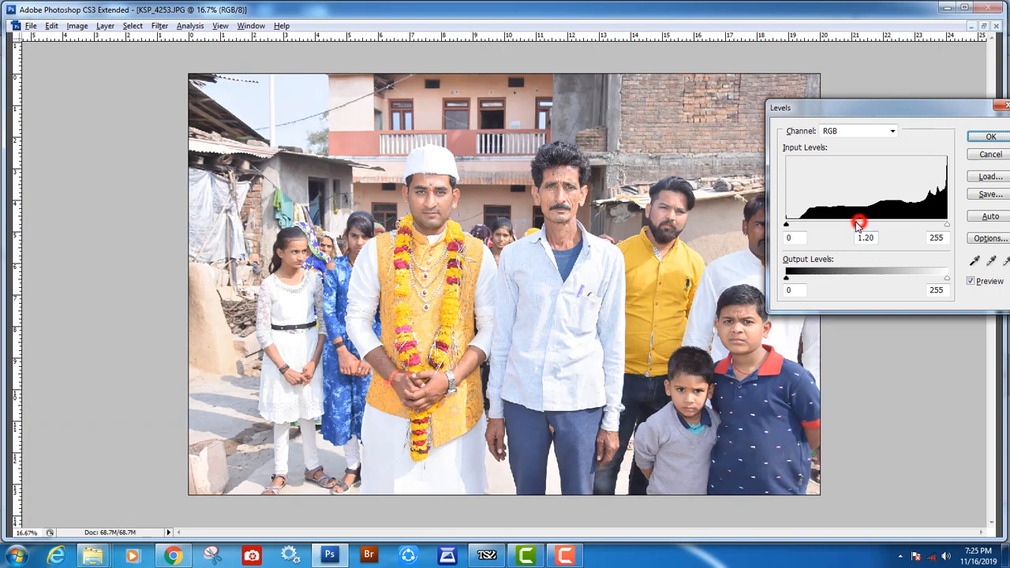
drag(786, 225, 802, 225)
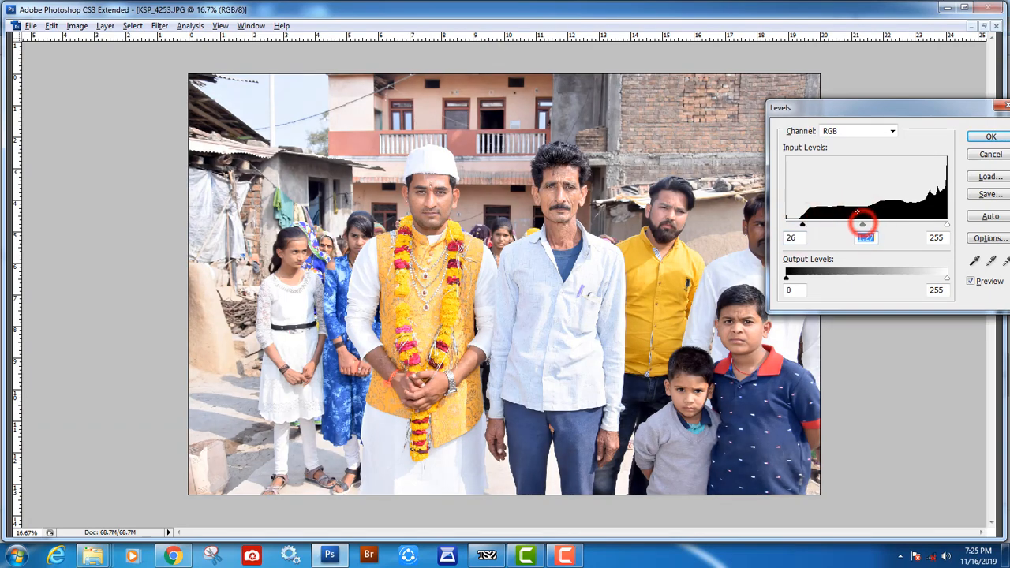
key(Return)
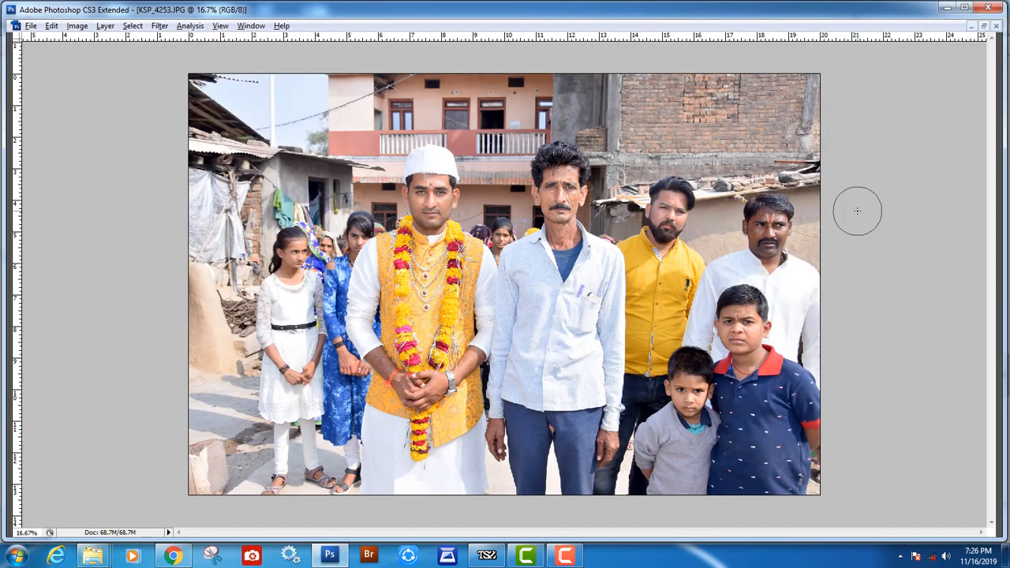
key(alt+i)
key(a)
key(s)
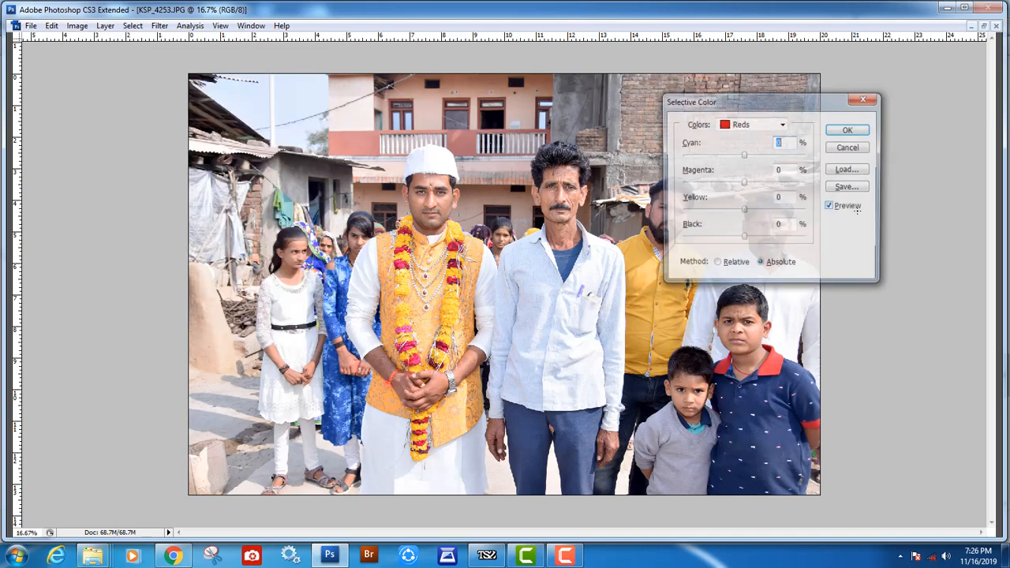
key(Return)
Step: Copy the entire KSP_4253 photo, close it without saving, and paste it into the album spread
key(ctrl+a)
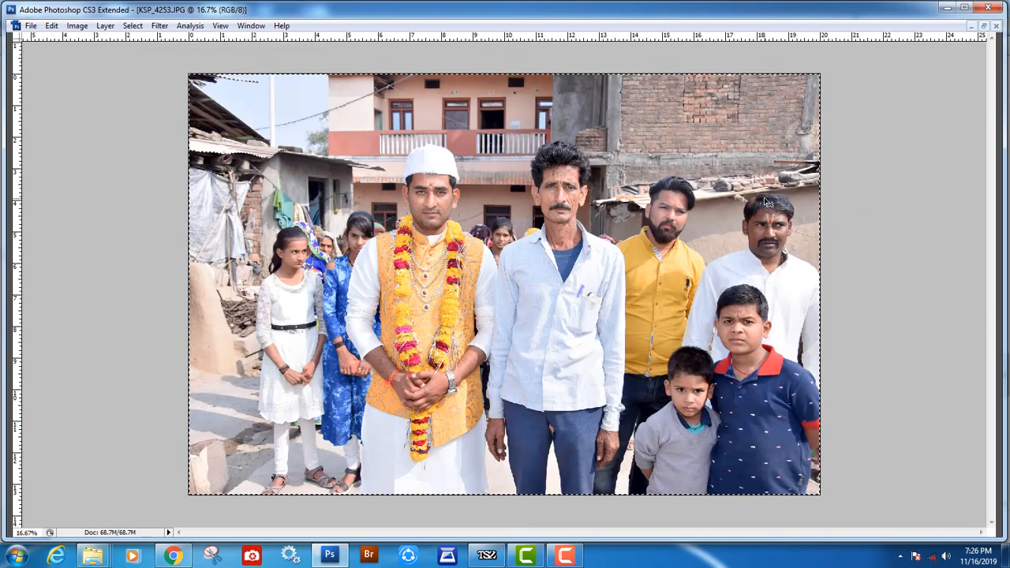
key(ctrl+w)
click(514, 220)
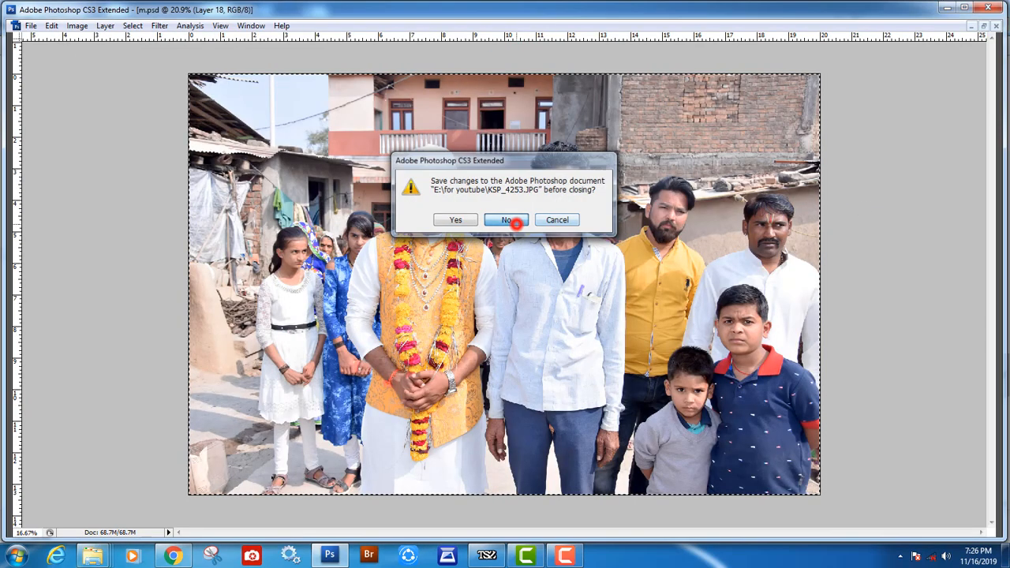
right_click(688, 314)
key(ctrl+v)
Step: Scale the pasted photo down into the area below the teal curve and fade its edges with a soft Eraser brush
key(ctrl+t)
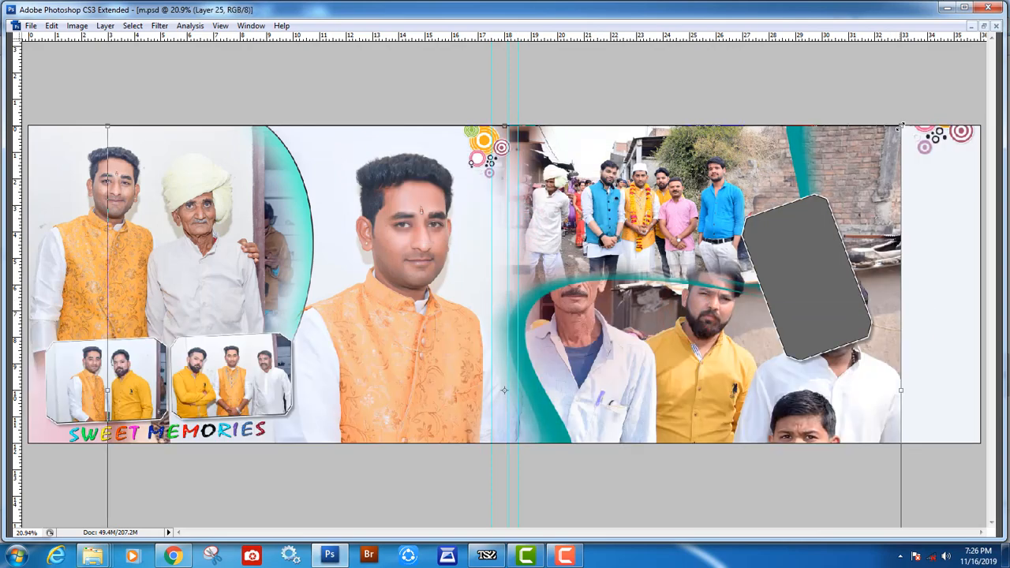
drag(900, 128, 644, 296)
drag(592, 325, 731, 309)
double_click(727, 306)
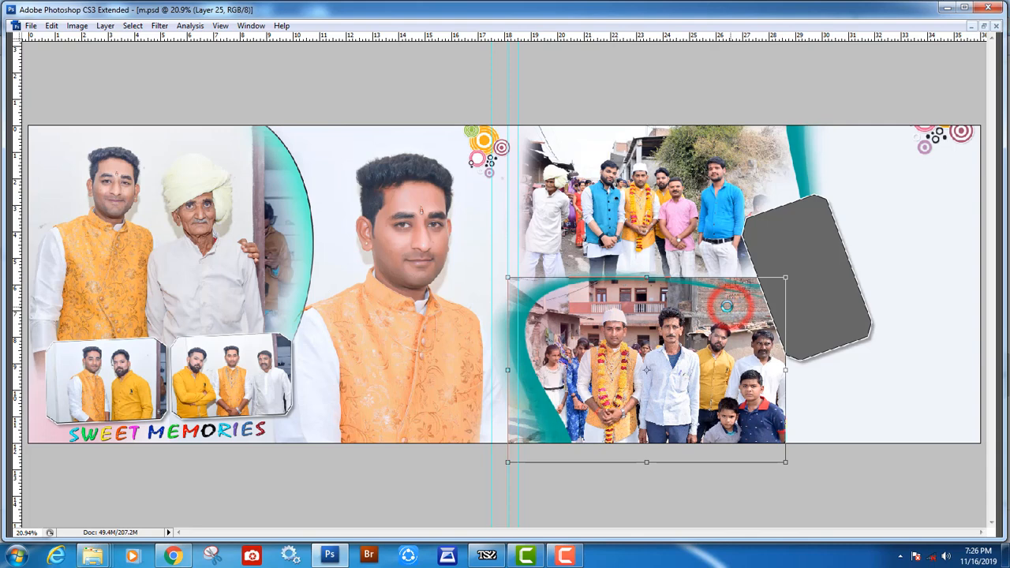
mouse_move(769, 276)
mouse_down()
mouse_move(569, 273)
mouse_move(529, 300)
mouse_move(533, 332)
mouse_up()
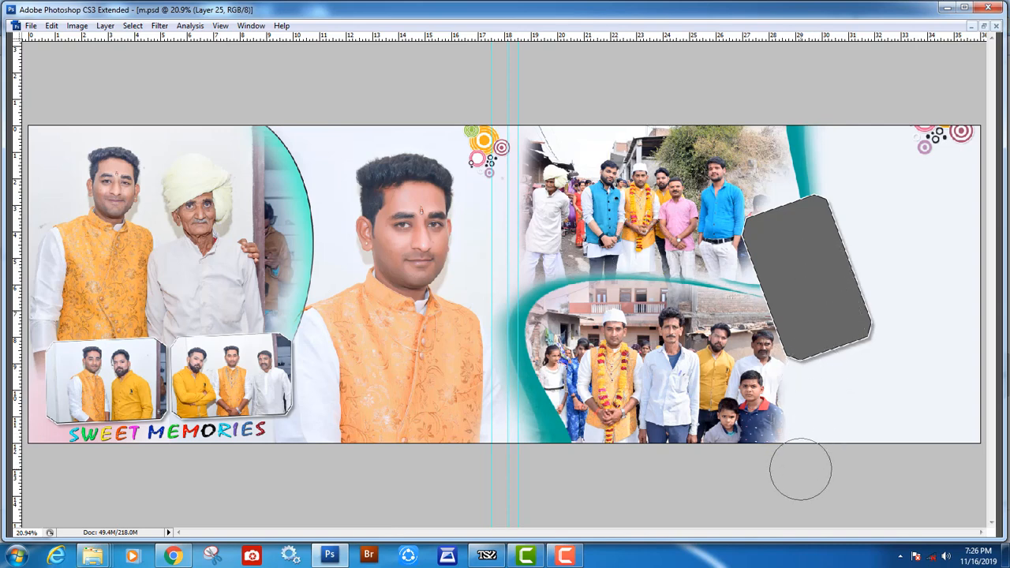
Step: Rotate the tilted dark frame slightly more upright and nudge it up
ctrl+click(809, 271)
key(ctrl+t)
drag(913, 184, 918, 186)
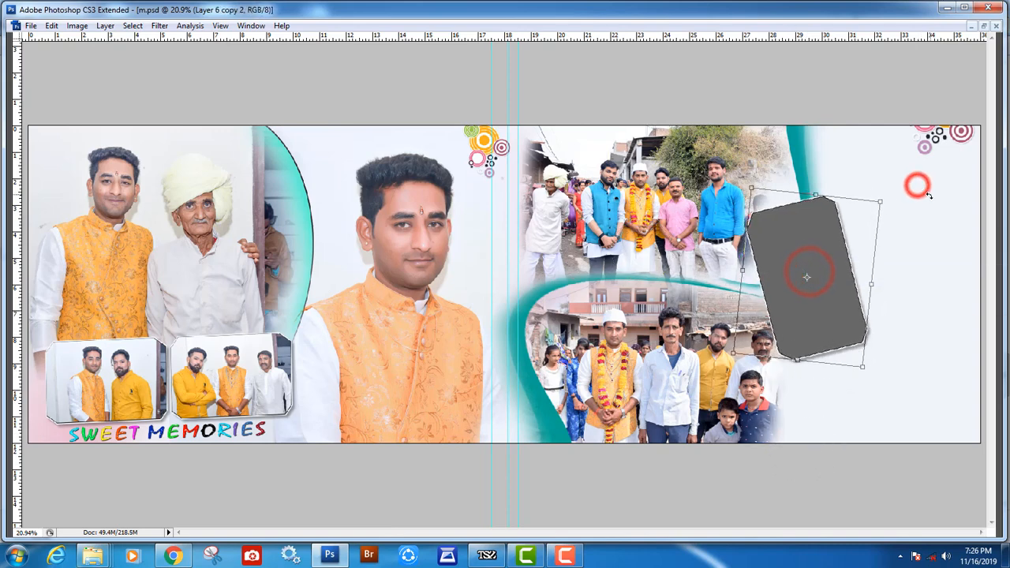
double_click(866, 248)
drag(824, 256, 820, 243)
Step: Find the _KSP8184 photo of the girl in the for youtube folder and open it in Photoshop
key(alt+Tab)
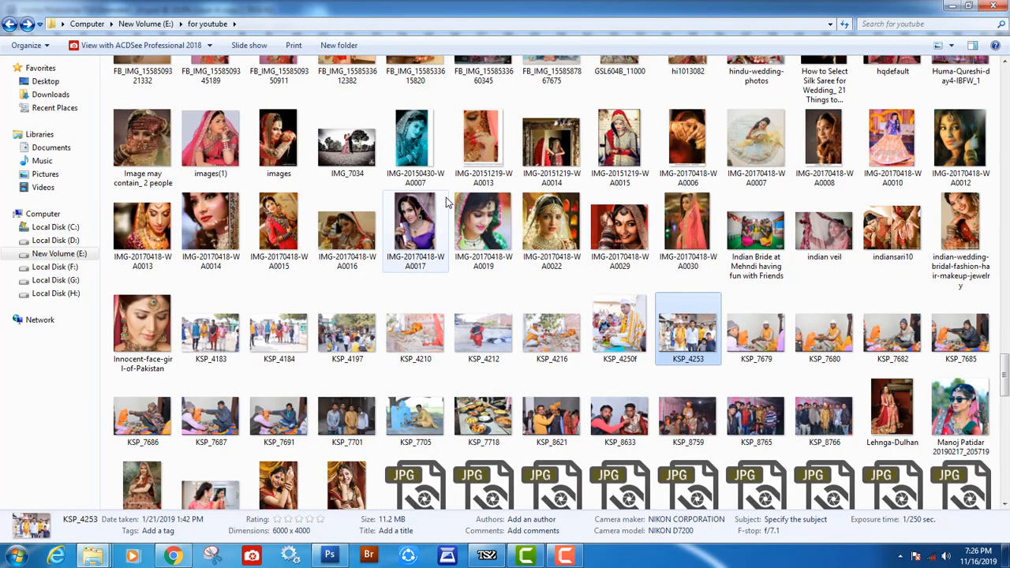
scroll(203, 108, up, 5)
scroll(203, 108, up, 10)
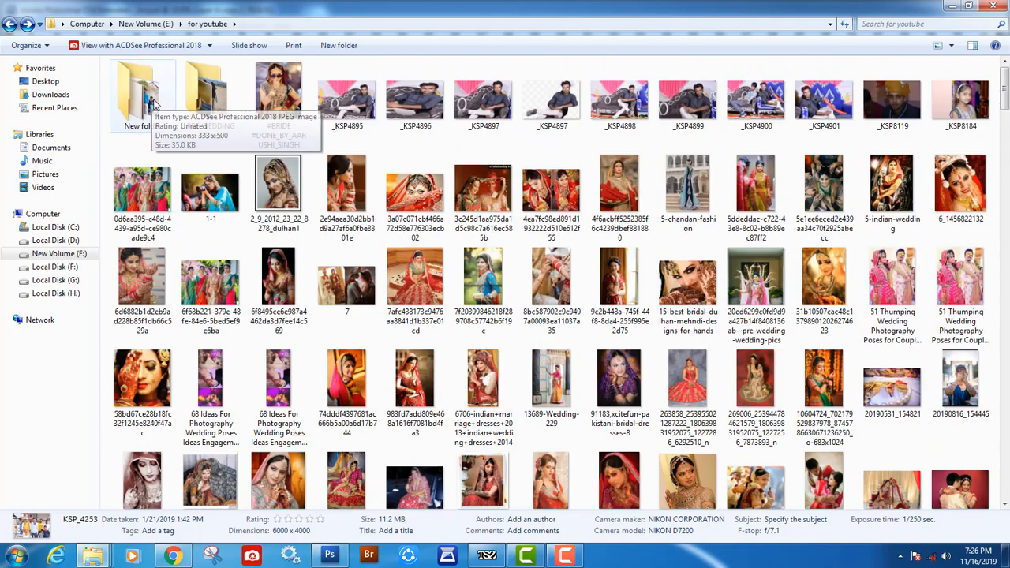
double_click(146, 101)
click(10, 23)
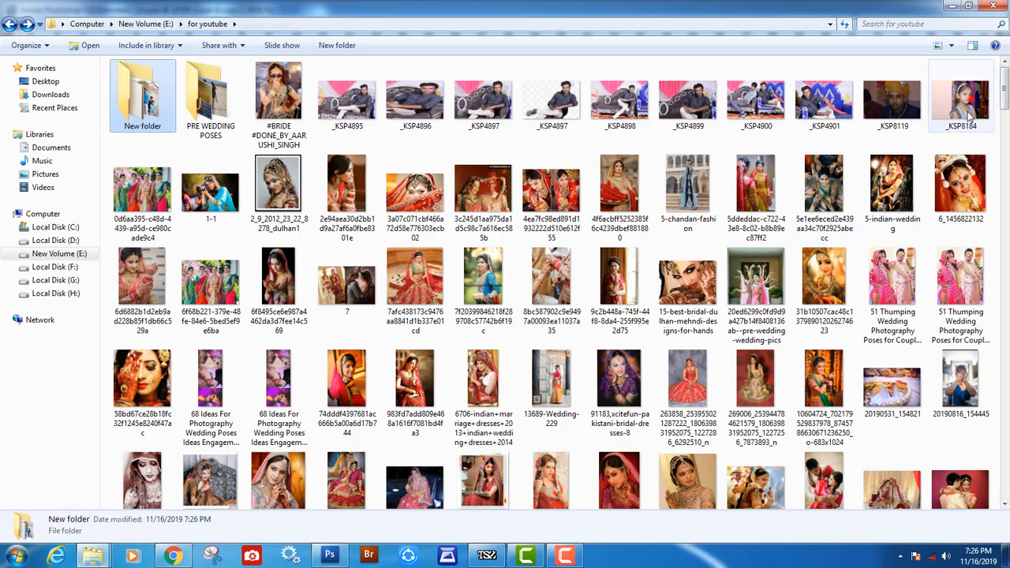
drag(961, 104, 553, 223)
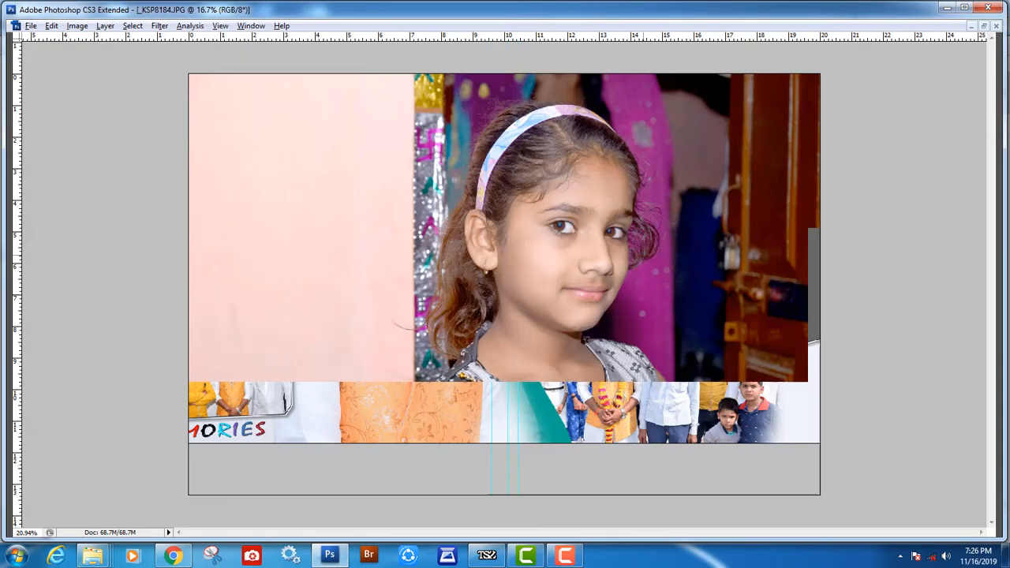
Step: Adjust the girl's photo with Levels, raising the black input to 25 and slightly brightening the midtones
key(ctrl+l)
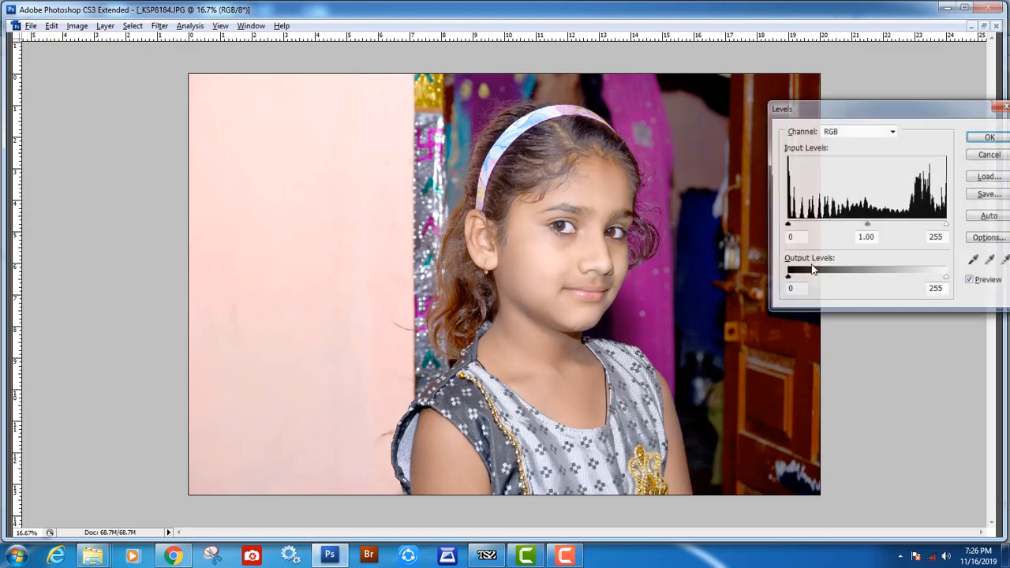
drag(791, 226, 802, 228)
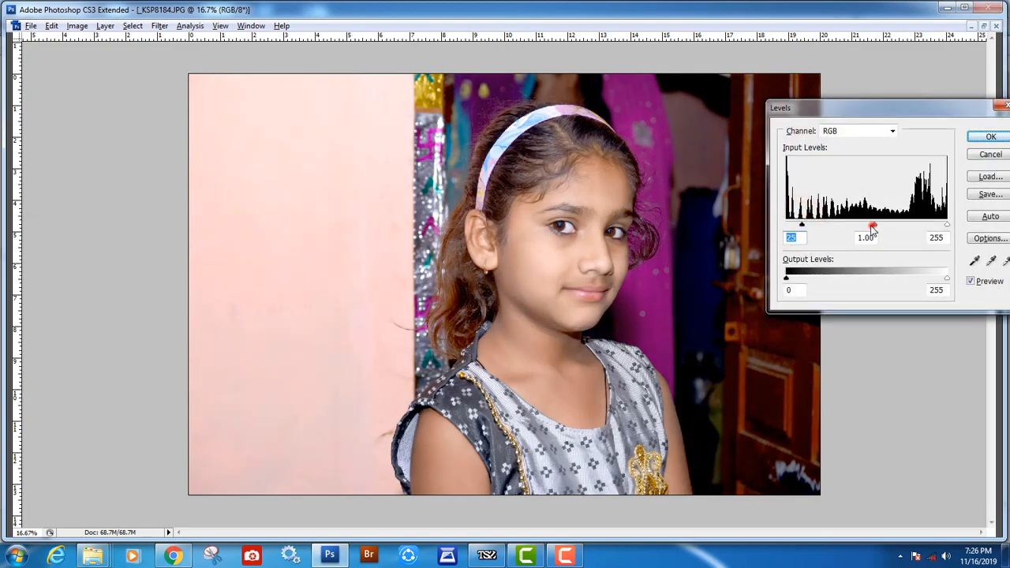
drag(874, 225, 869, 225)
click(990, 136)
key(q)
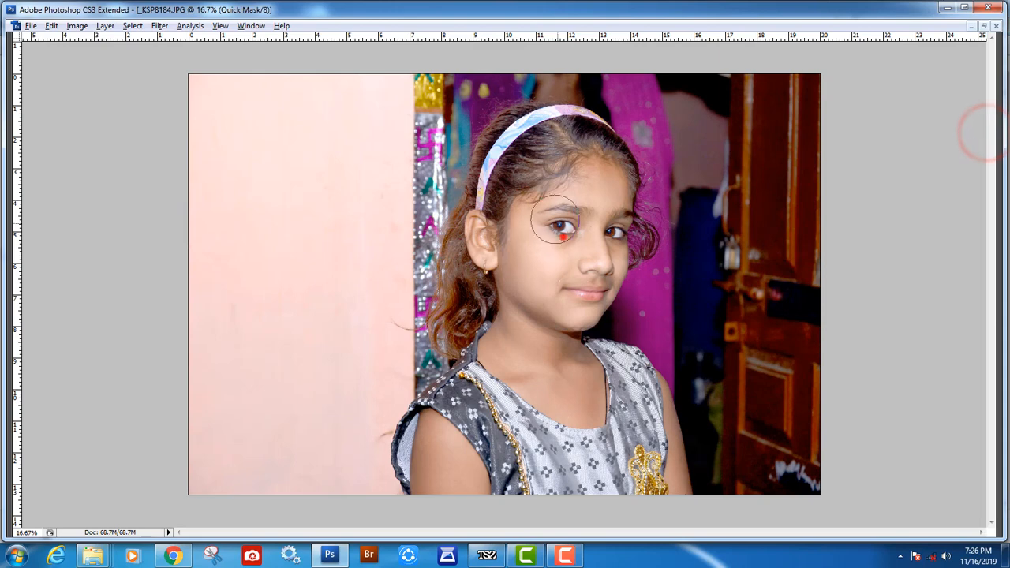
click(562, 242)
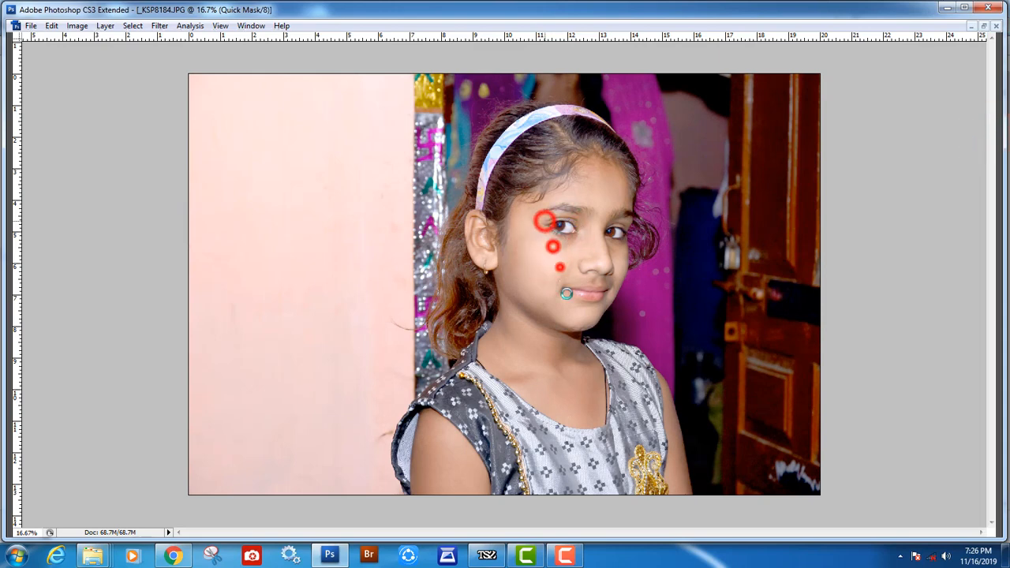
drag(567, 293, 575, 312)
key(q)
key(q)
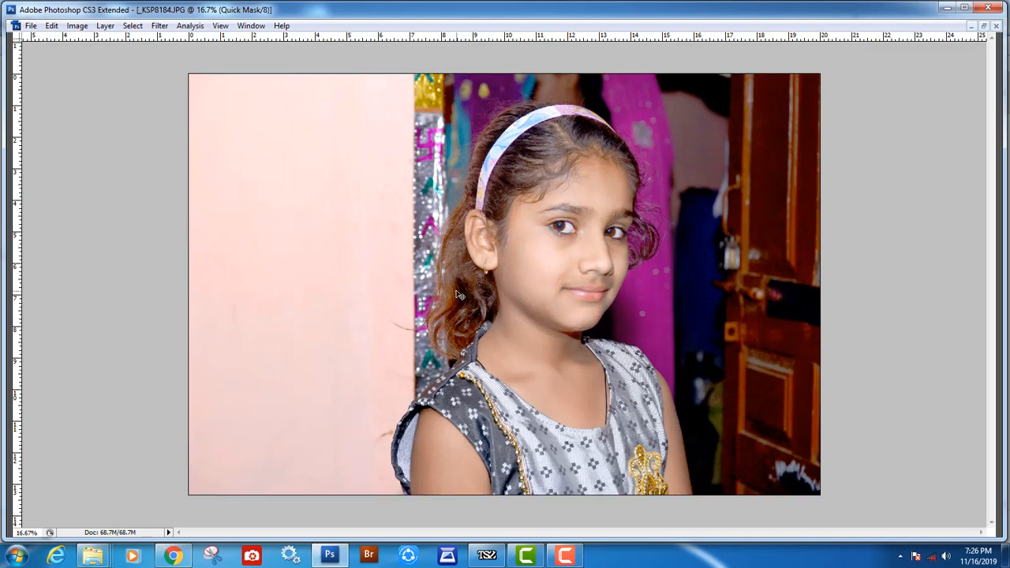
Step: Select the girl's skin tones with Color Range at fuzziness 172 and feather the selection by 2 pixels
click(133, 25)
click(150, 134)
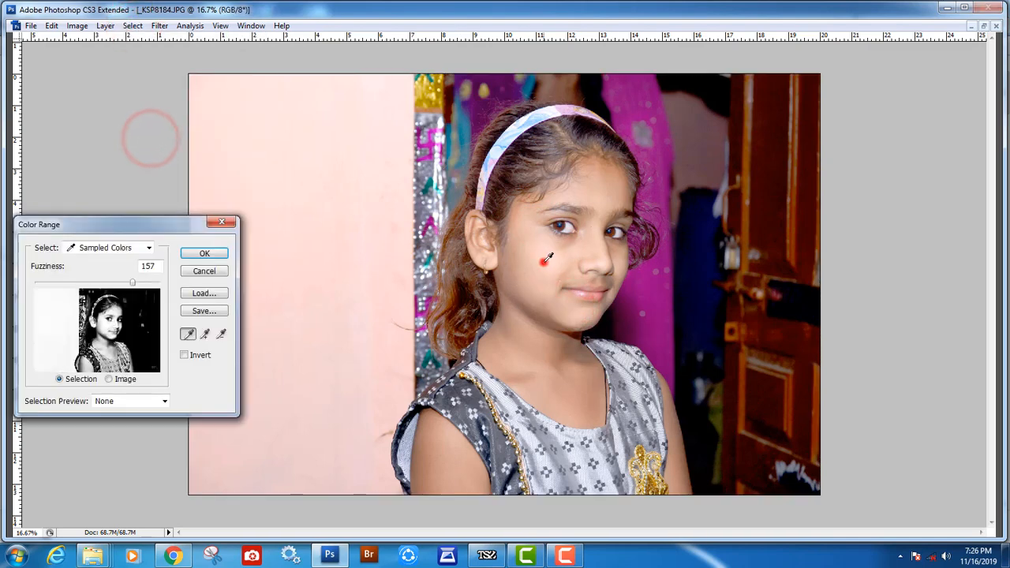
click(132, 276)
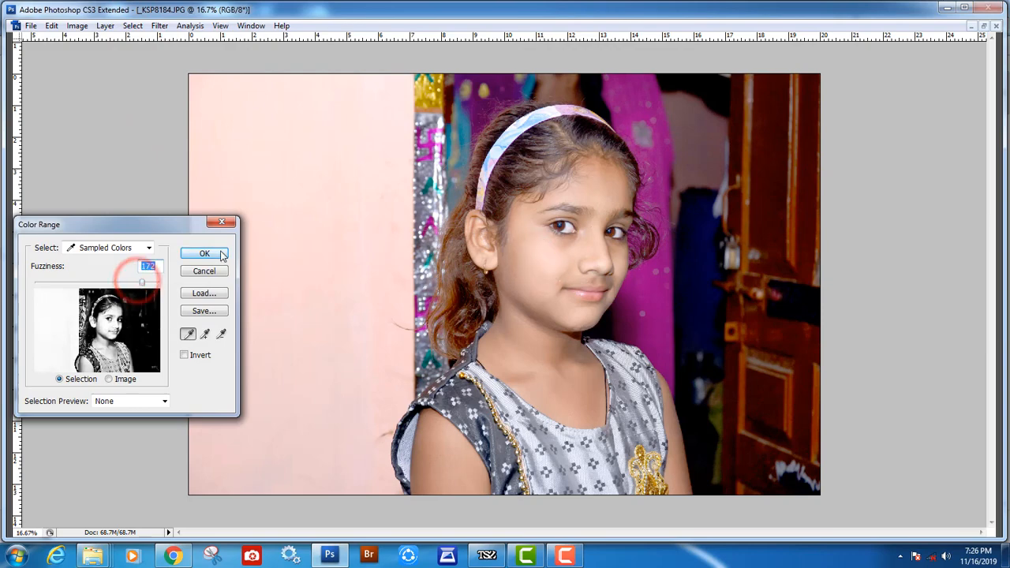
click(220, 251)
key(ctrl+alt+d)
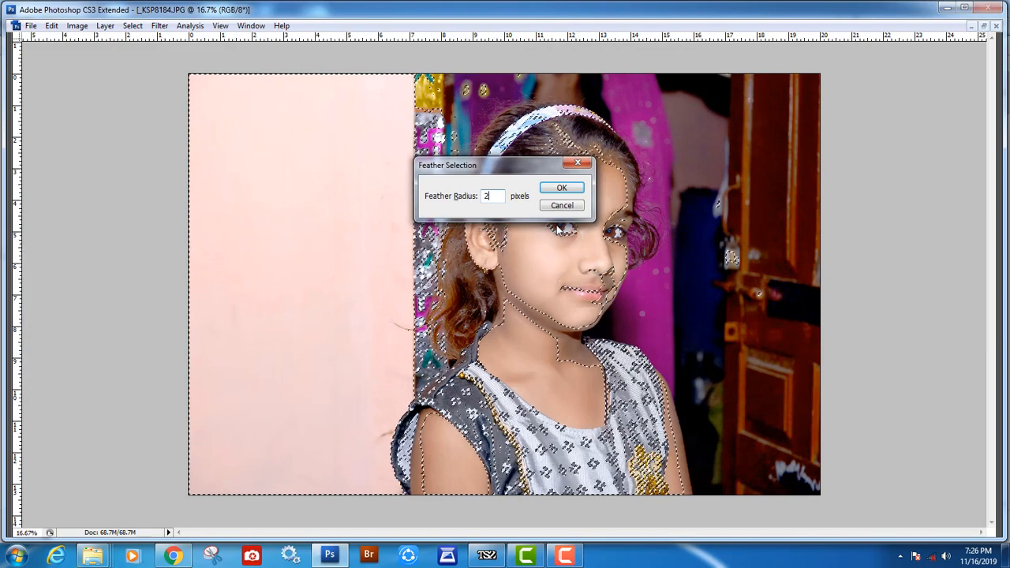
key(Return)
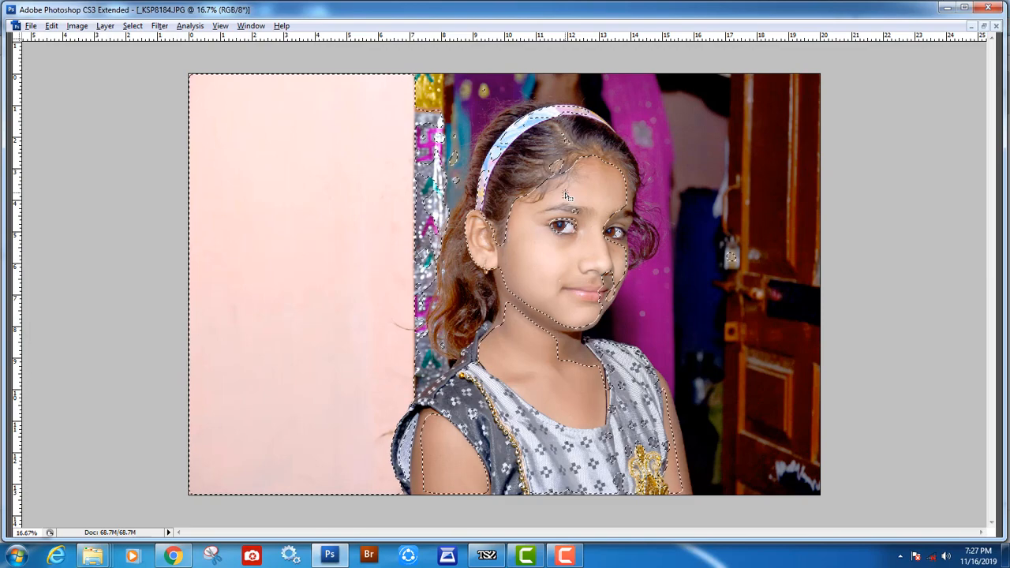
Step: Use Selective Color on the selection to lower the yellow amount in the Yellows to -61%, with the Absolute method
key(alt+i)
key(a)
key(s)
click(746, 124)
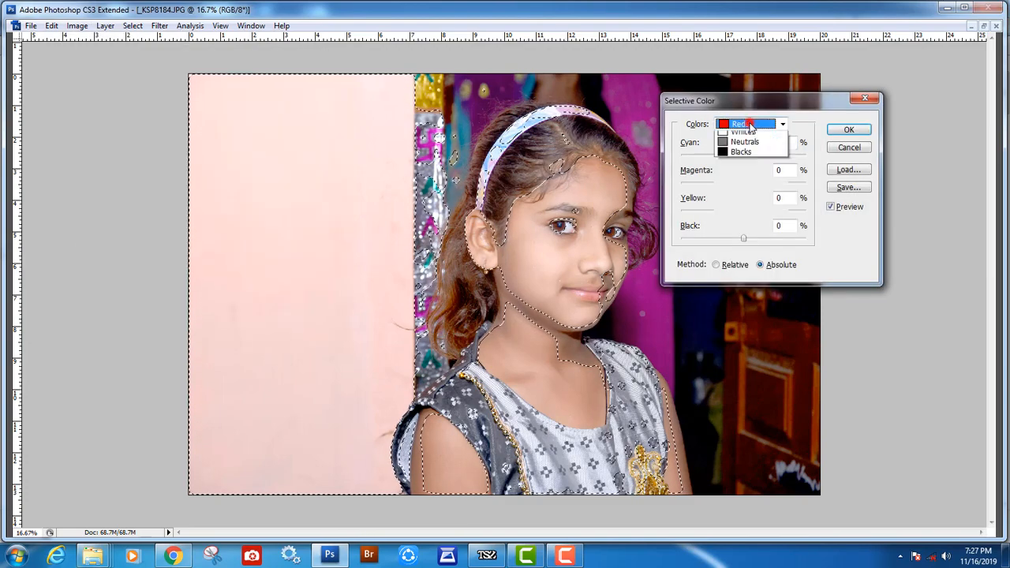
click(748, 147)
drag(744, 210, 707, 211)
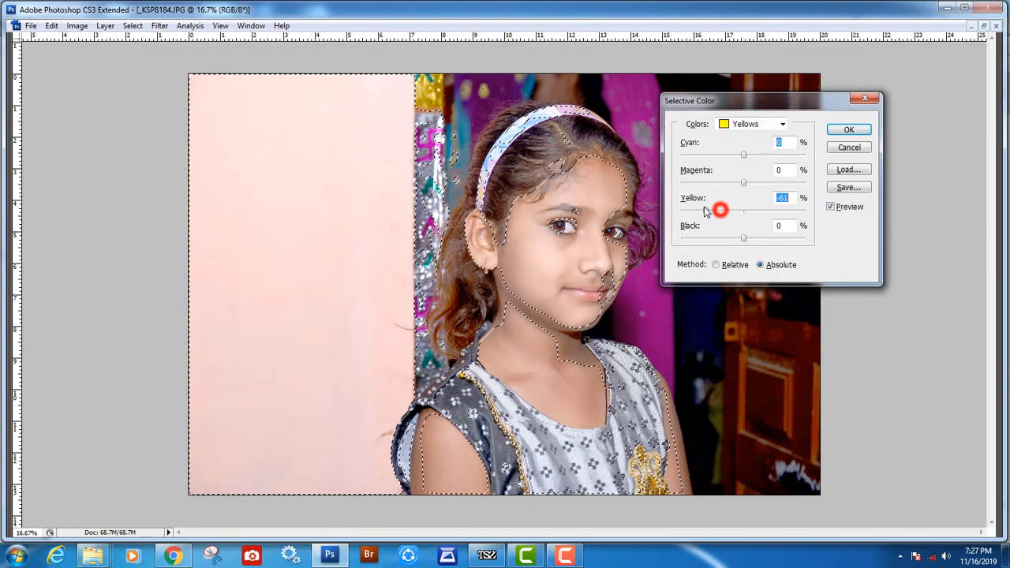
click(843, 128)
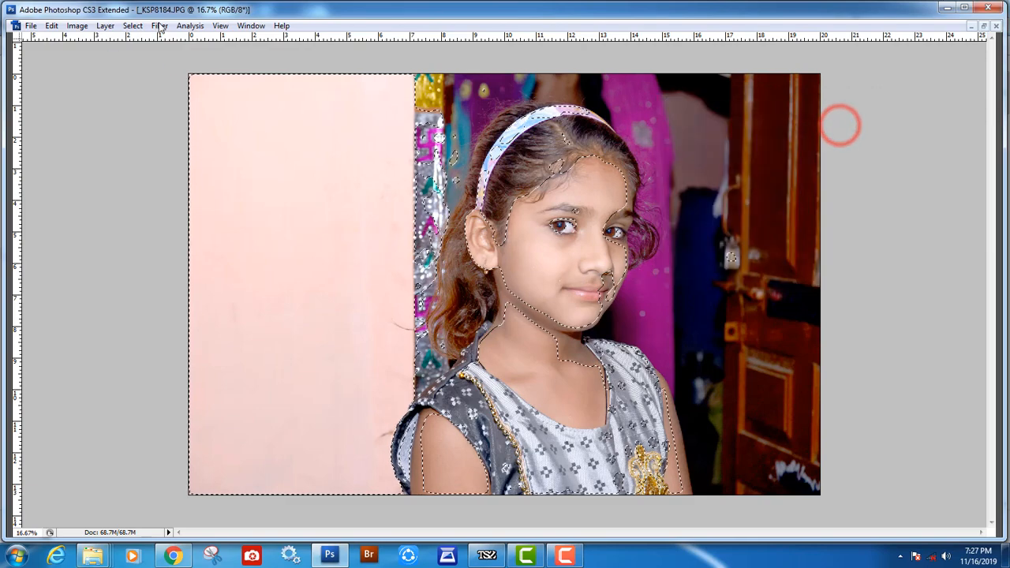
Step: Extend the selection over the girl's chin and neck and smooth the skin with the Portraiture filter at Smoothing: Normal
click(557, 316)
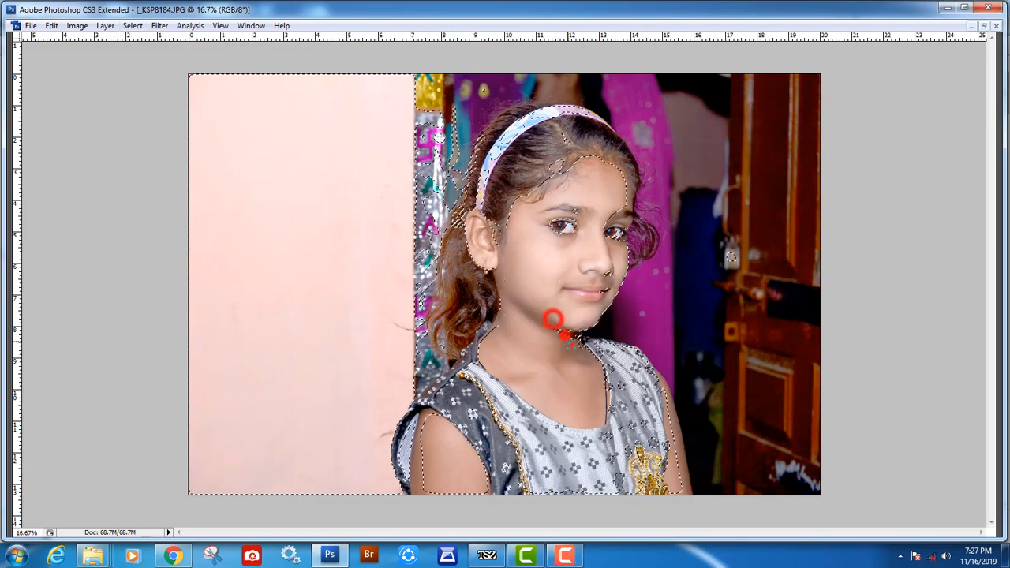
click(570, 341)
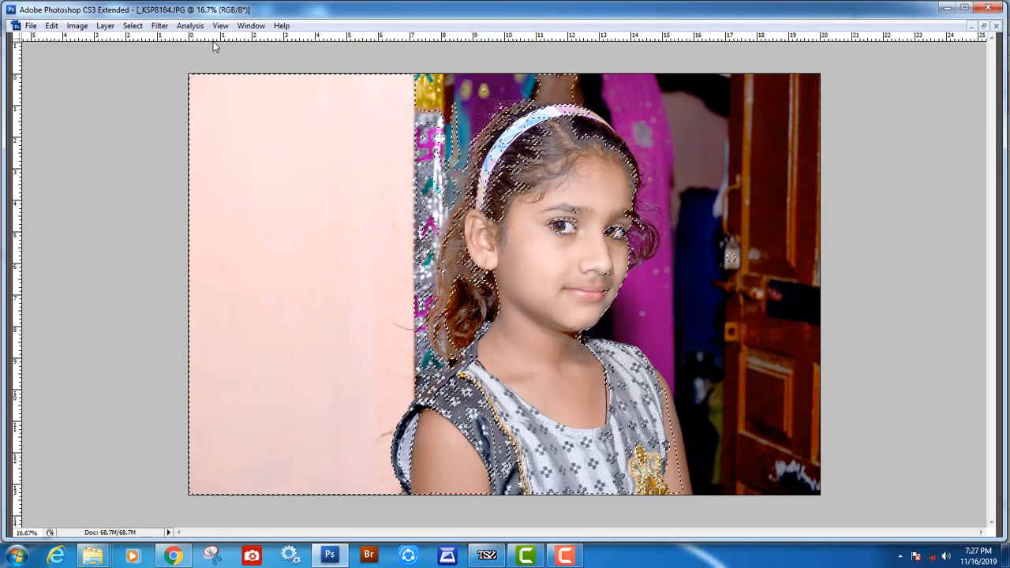
click(160, 25)
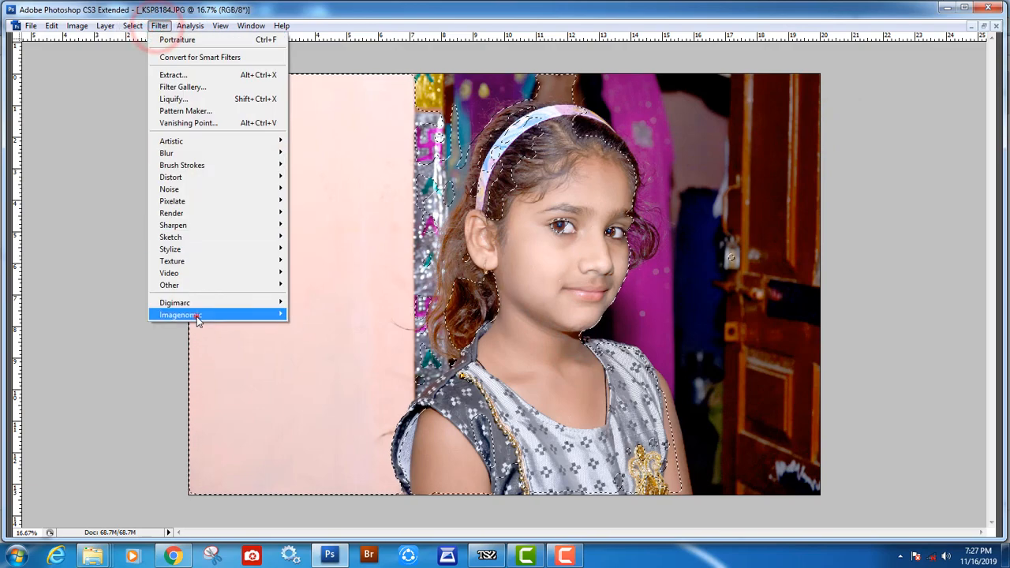
click(197, 315)
click(320, 325)
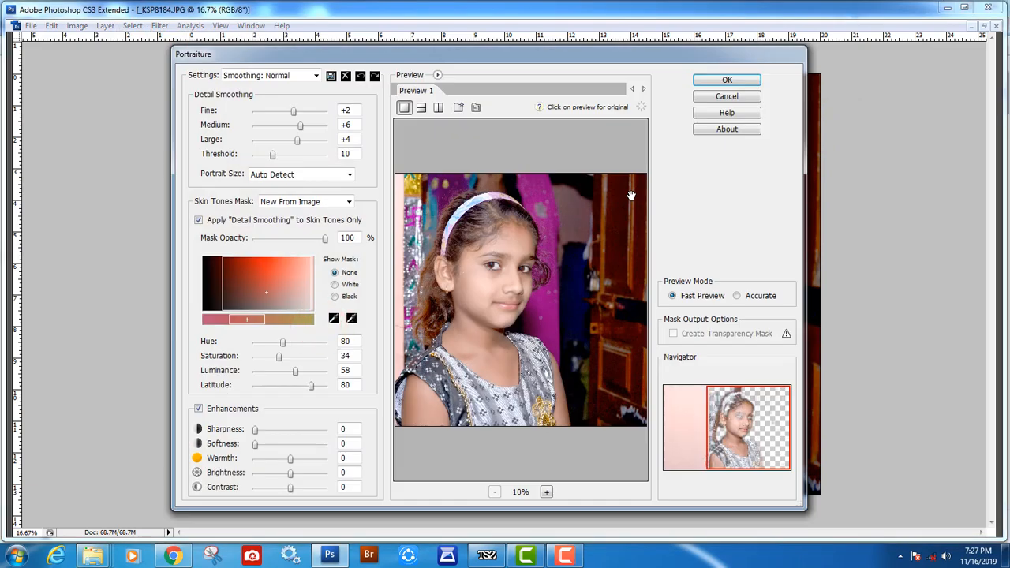
key(Return)
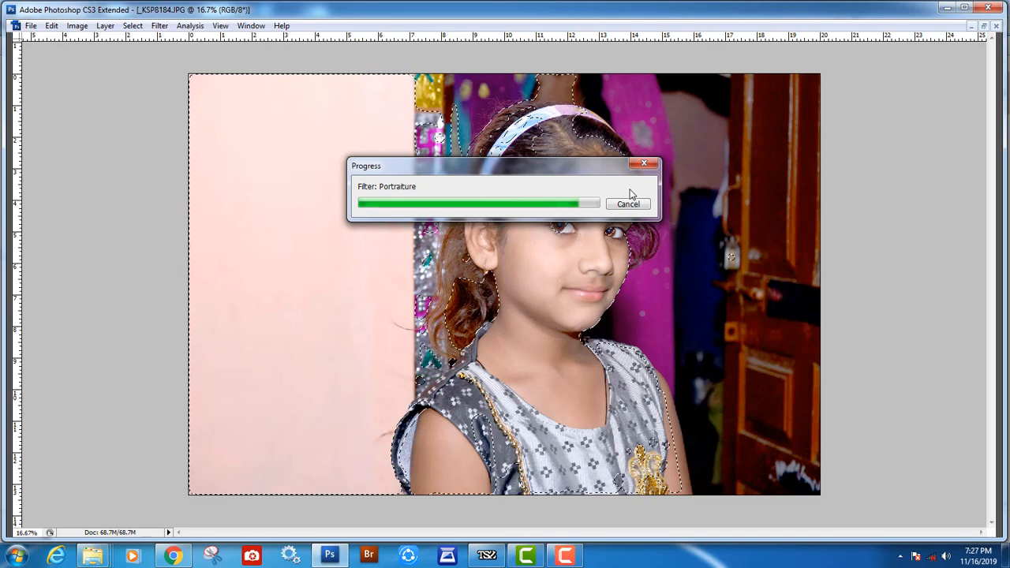
Step: Inspect the smoothed face up close, copy the whole retouched photo and close its file without saving
drag(487, 241, 630, 305)
key(ctrl+minus)
key(ctrl+minus)
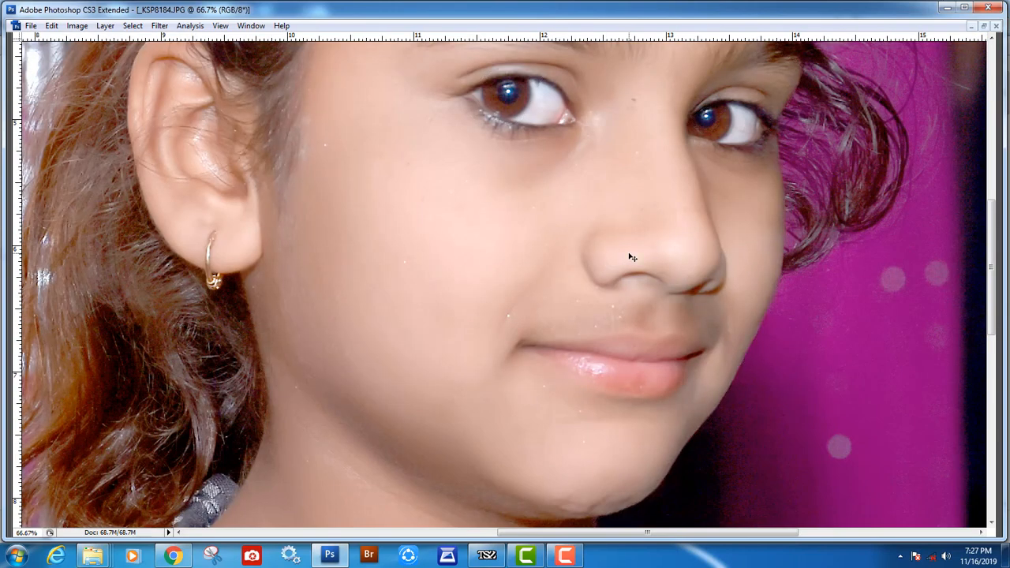
key(ctrl+0)
key(ctrl+w)
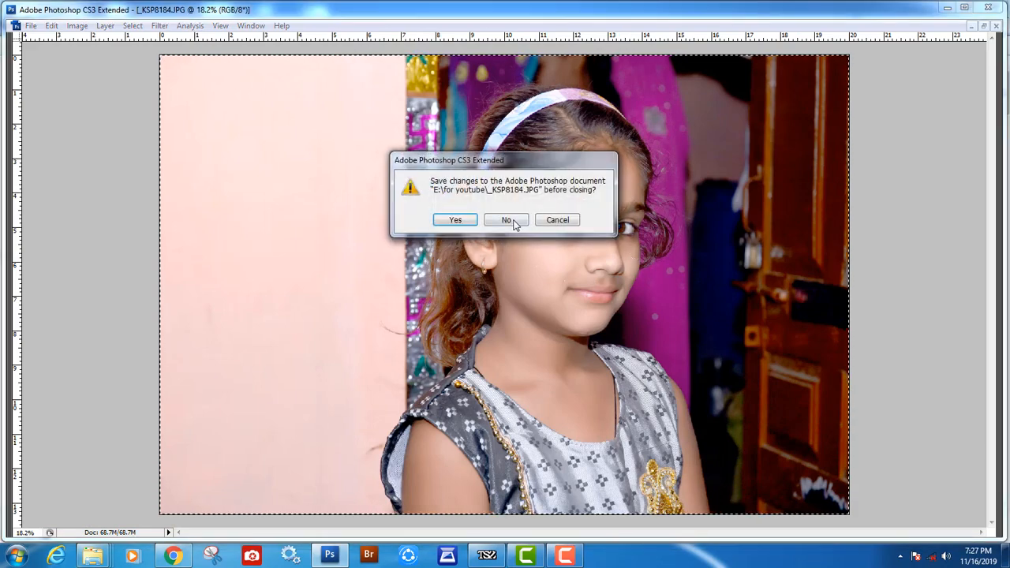
click(510, 220)
Step: Paste the girl's photo into the album spread m.psd, place it at the right page's outer end and enlarge it slightly
right_click(922, 182)
click(921, 184)
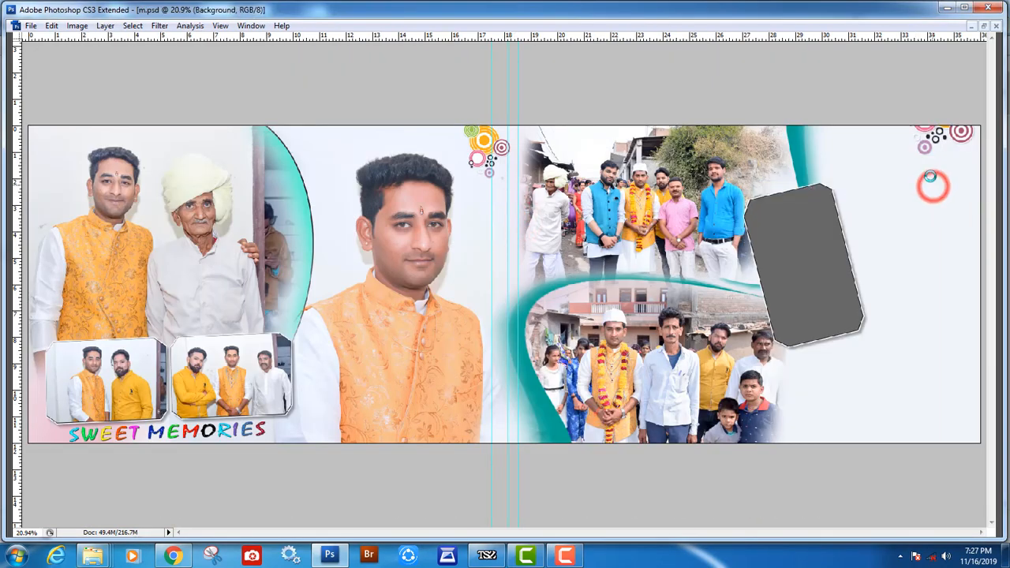
key(ctrl+v)
drag(902, 124, 740, 234)
drag(550, 319, 901, 215)
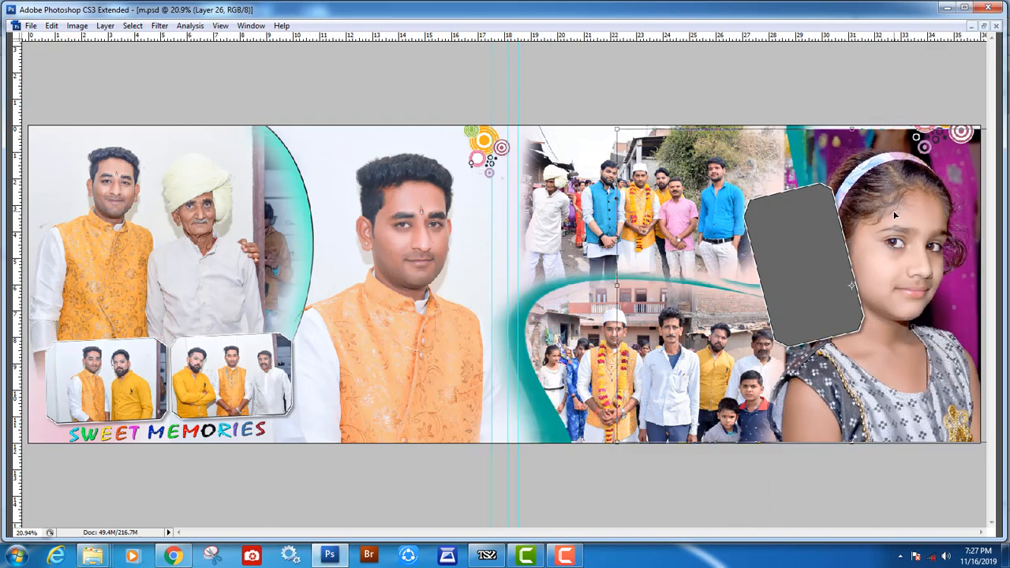
double_click(615, 126)
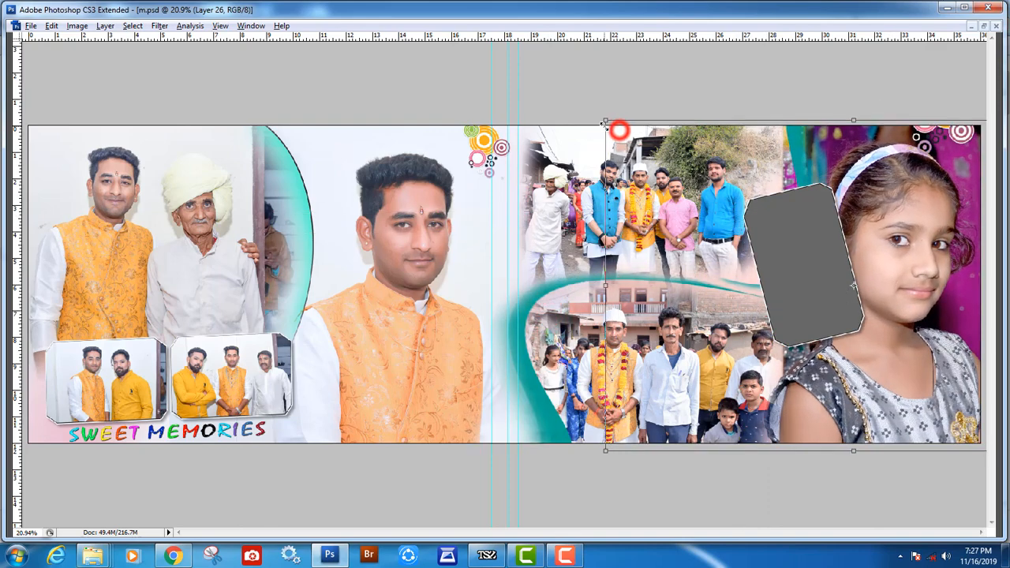
click(841, 227)
Step: Scale the tilted dark frame down slightly and move it left, off the girl's face
right_click(793, 247)
click(800, 248)
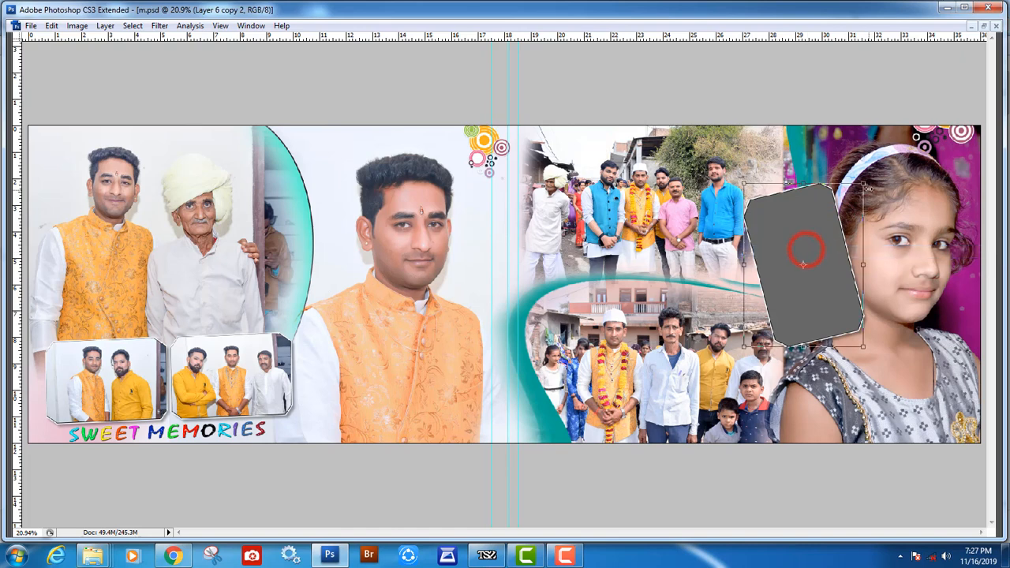
key(ctrl+t)
drag(811, 238, 794, 242)
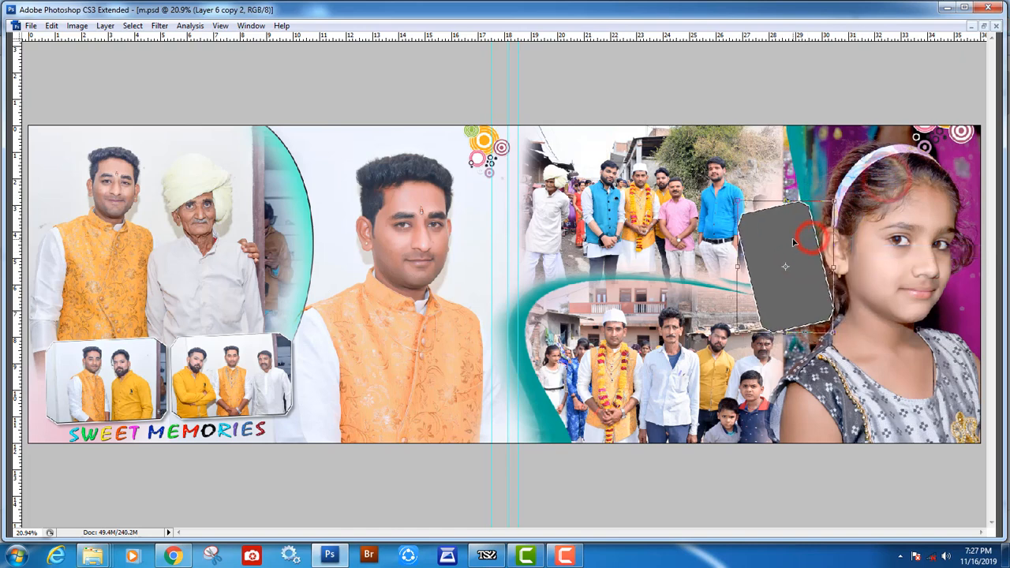
Step: Move the circle ornament from the spread's upper right corner to the bottom beside the centre fold and shrink it
click(919, 231)
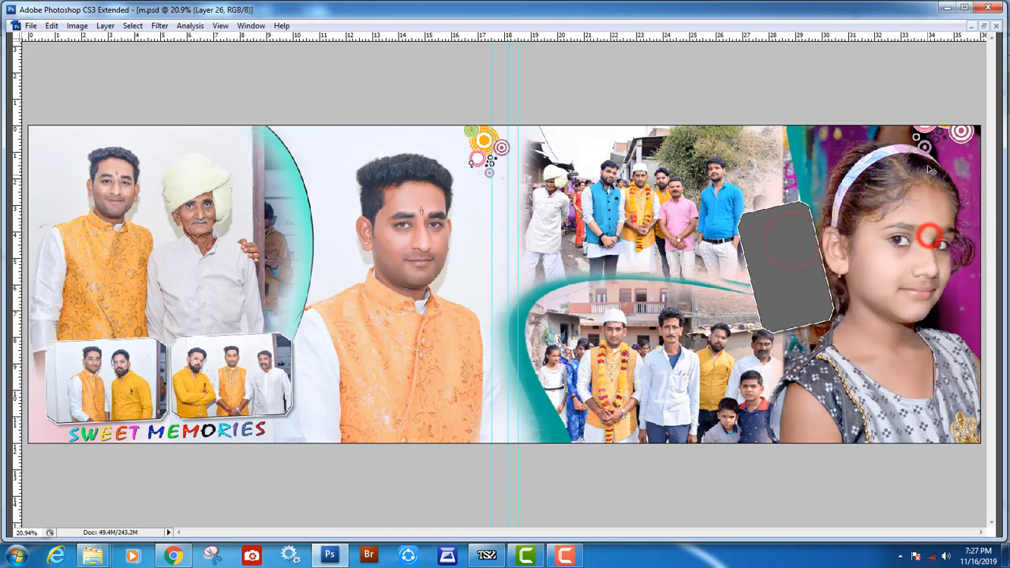
right_click(931, 132)
click(936, 138)
drag(939, 140, 511, 446)
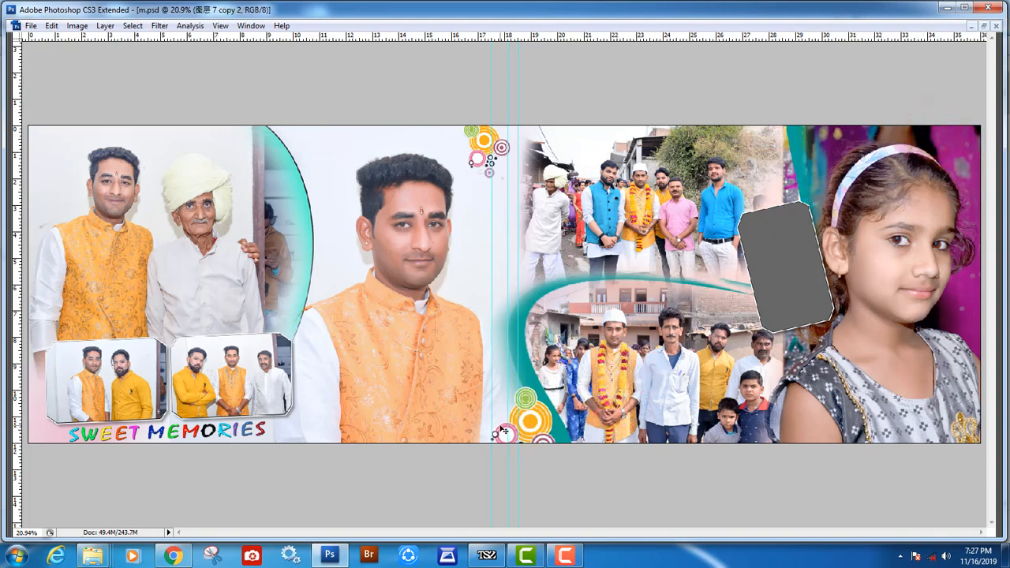
drag(557, 387, 538, 394)
Step: Switch to full-screen mode and fade the left edge of the girl's photo with a soft Eraser
key(f)
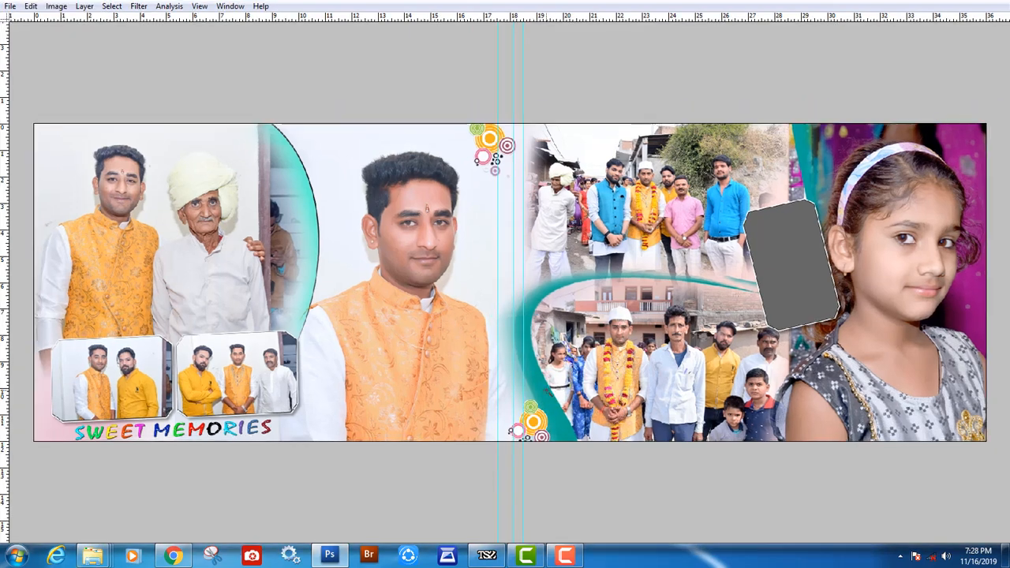
drag(983, 313, 643, 305)
right_click(574, 303)
click(588, 299)
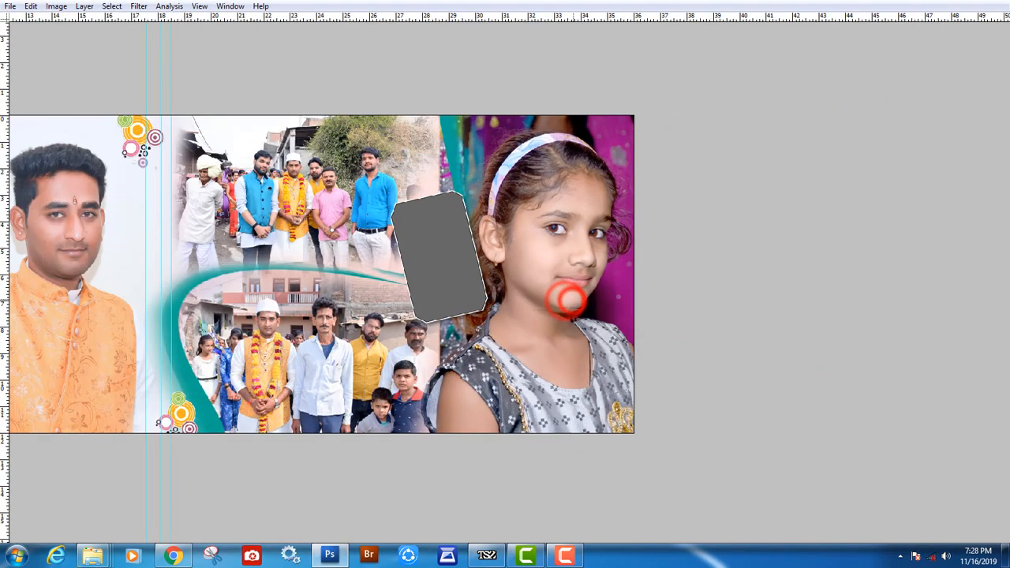
key(e)
mouse_move(442, 97)
mouse_down()
mouse_move(416, 160)
mouse_move(424, 84)
mouse_move(427, 208)
mouse_up()
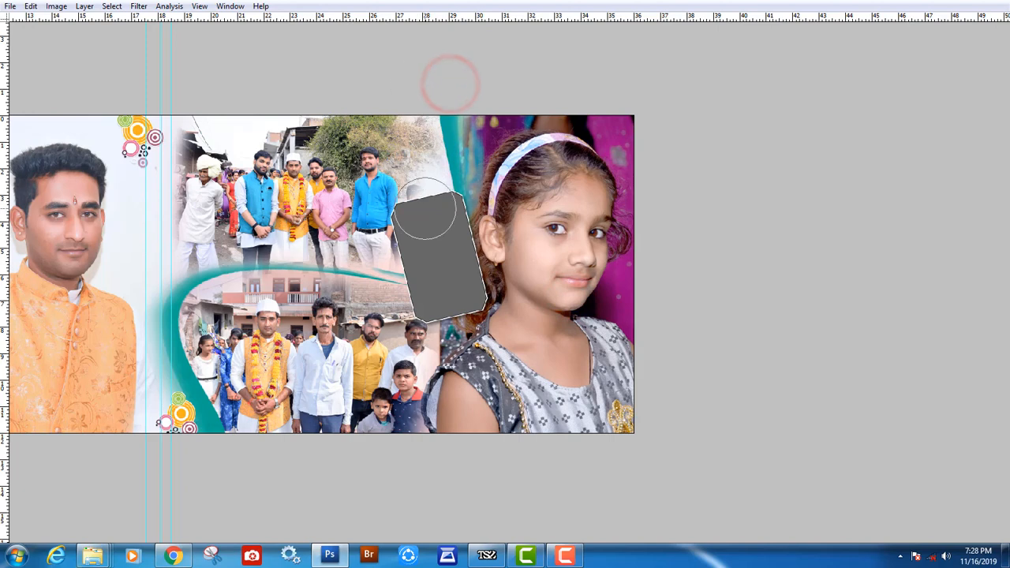
drag(416, 321, 429, 449)
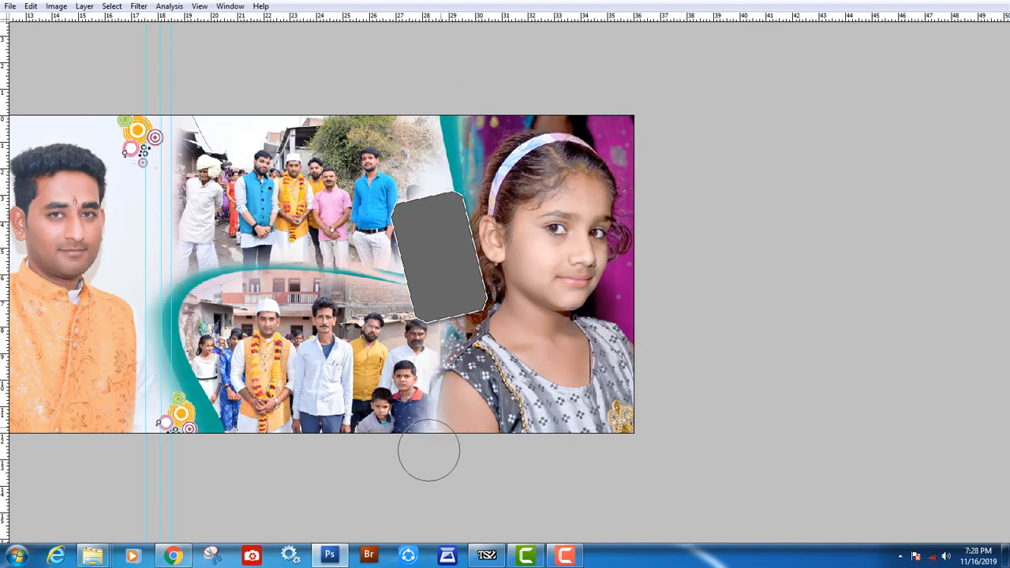
Step: Soften the seam between the girl's photo and the group photos around the tilted frame with different Eraser sizes
mouse_move(420, 322)
mouse_down()
mouse_move(407, 354)
mouse_move(403, 430)
mouse_move(390, 422)
mouse_move(385, 318)
mouse_move(407, 329)
mouse_up()
ctrl+right_click(429, 350)
click(436, 361)
key(bracketleft)
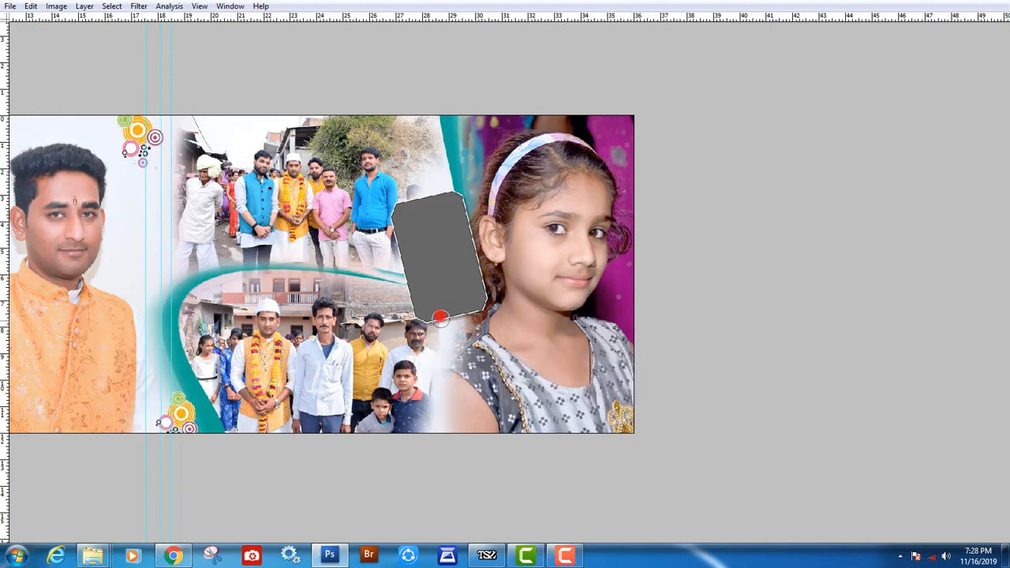
click(600, 233)
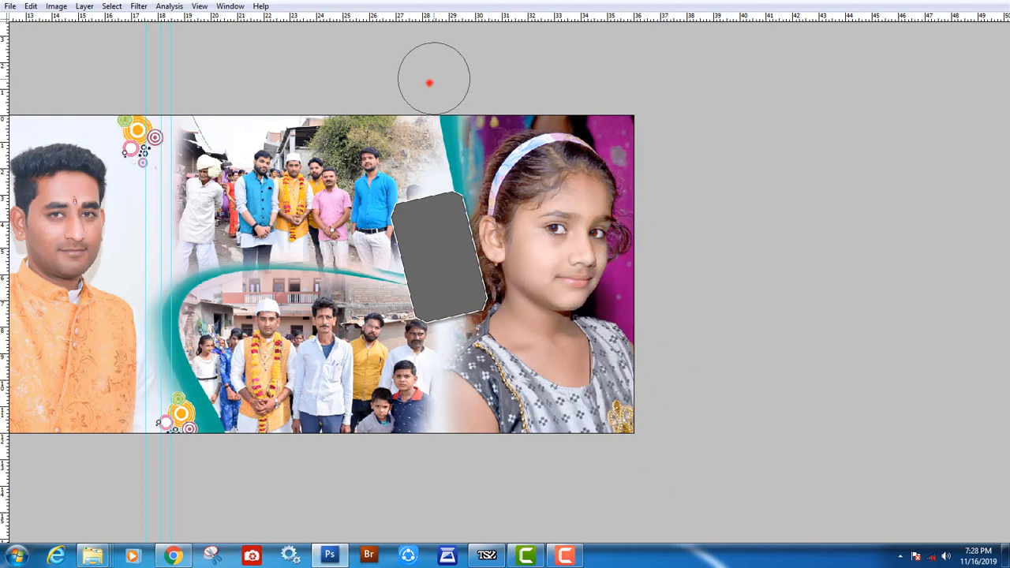
click(446, 249)
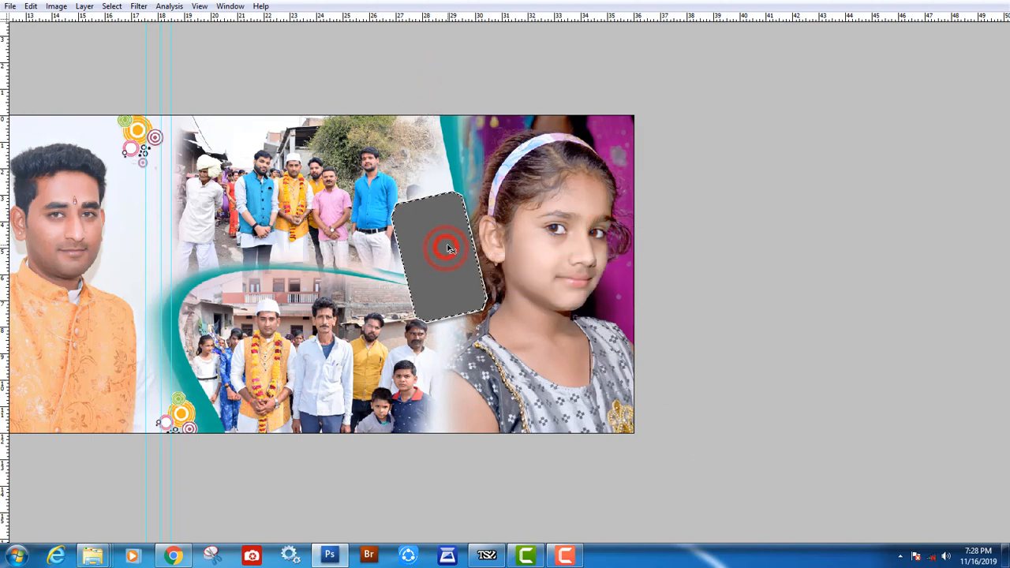
key(alt+Tab)
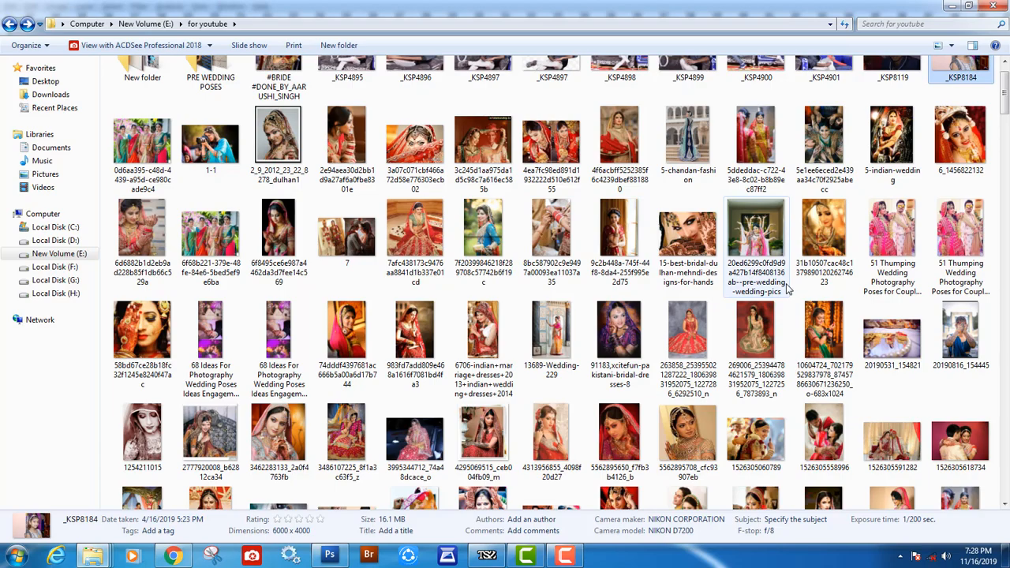
drag(962, 130, 481, 297)
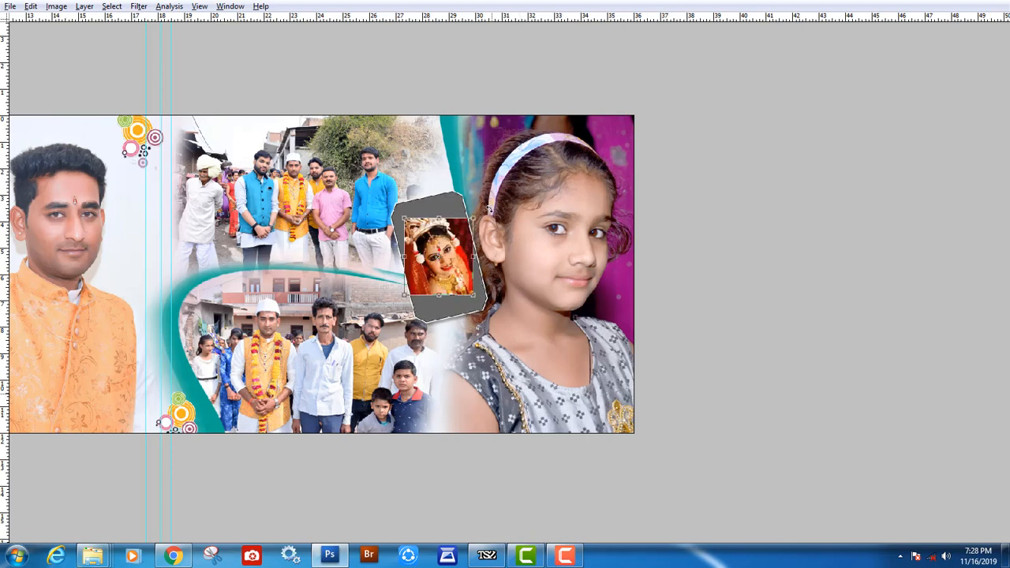
drag(474, 219, 494, 190)
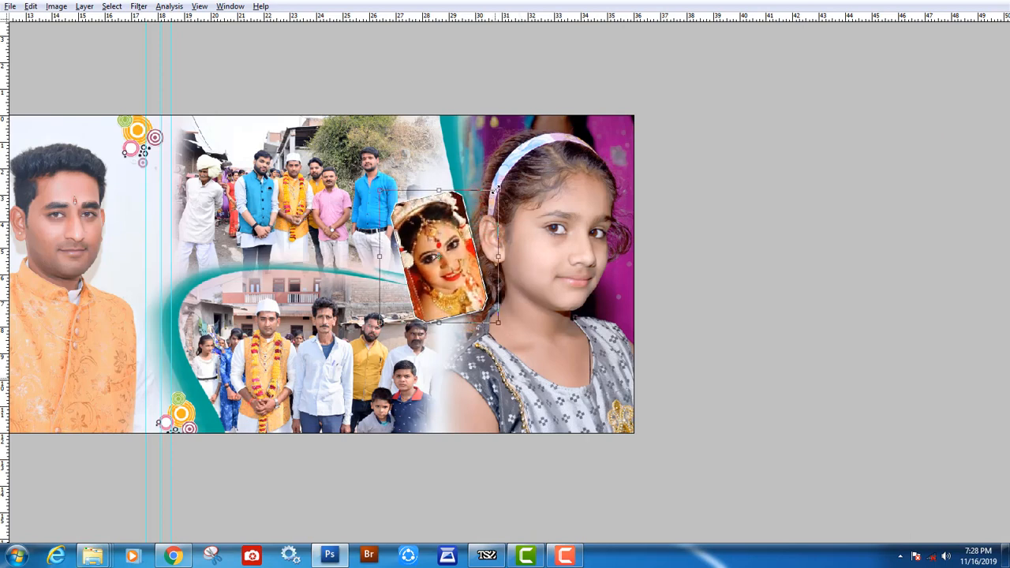
double_click(439, 255)
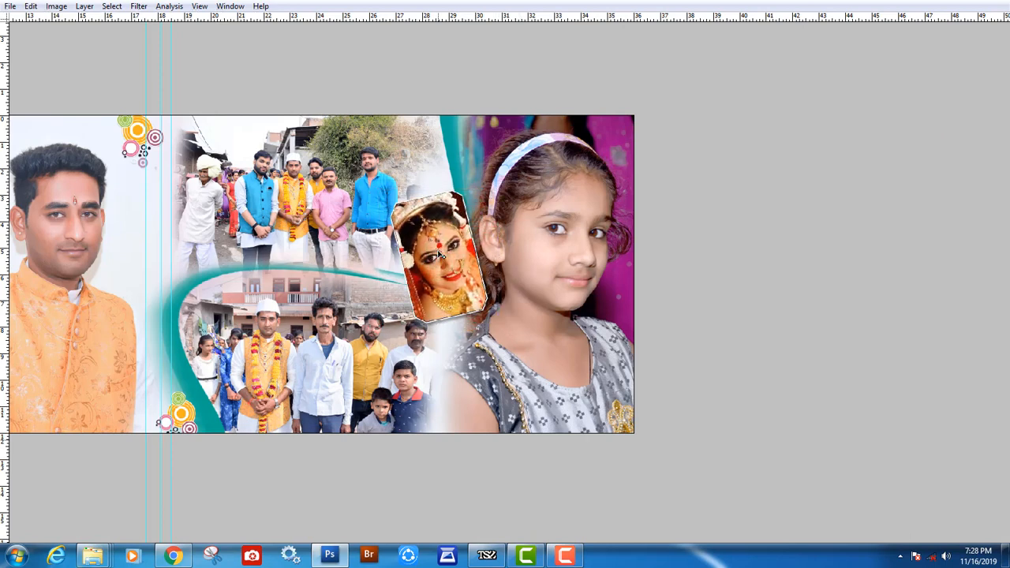
Step: Shift the hue of Layer 3 at the spread's lower left corner from pink to teal with Hue/Saturation
key(ctrl+0)
key(ctrl+minus)
key(Tab)
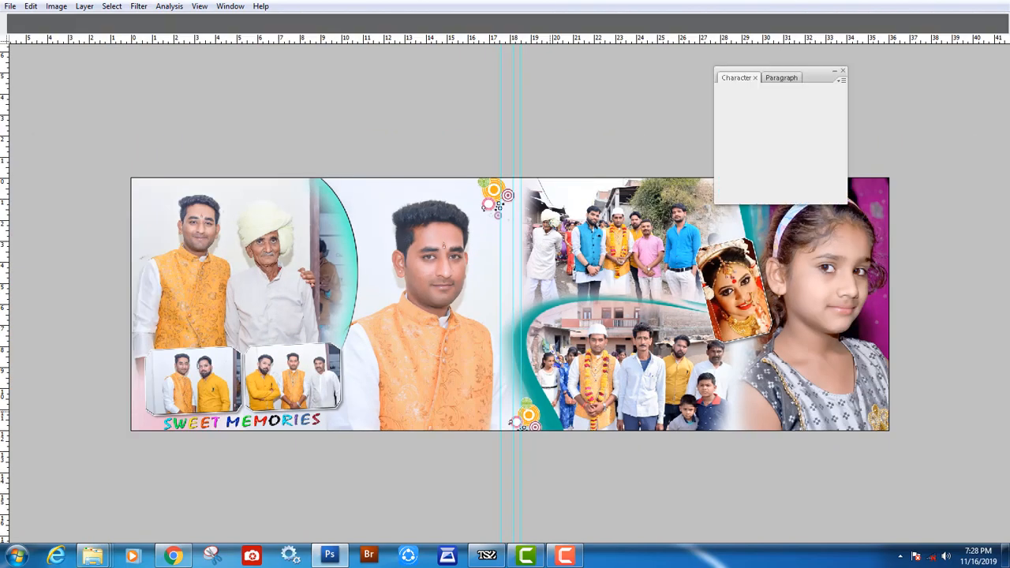
key(w)
key(Tab)
drag(770, 250, 723, 242)
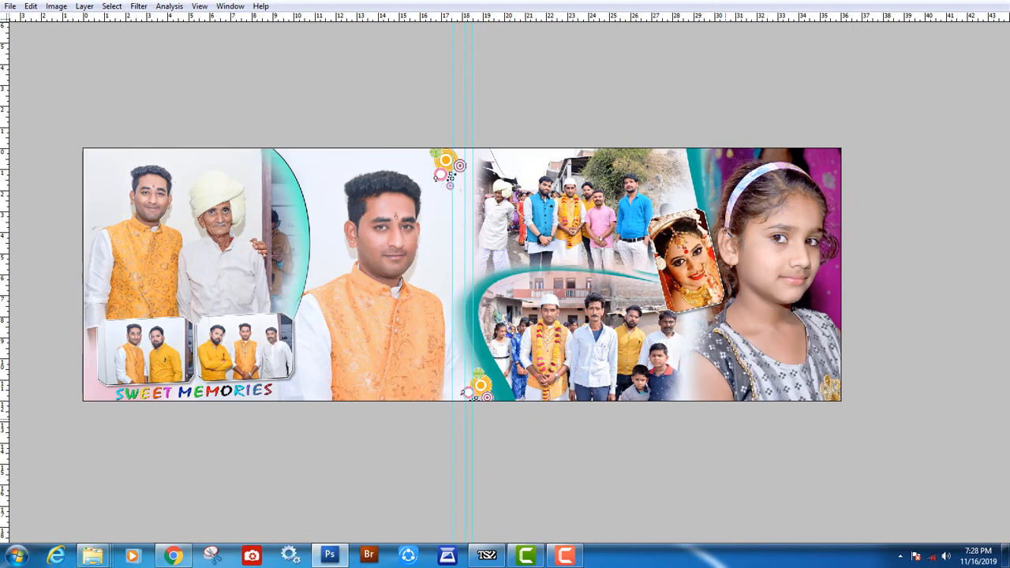
right_click(92, 384)
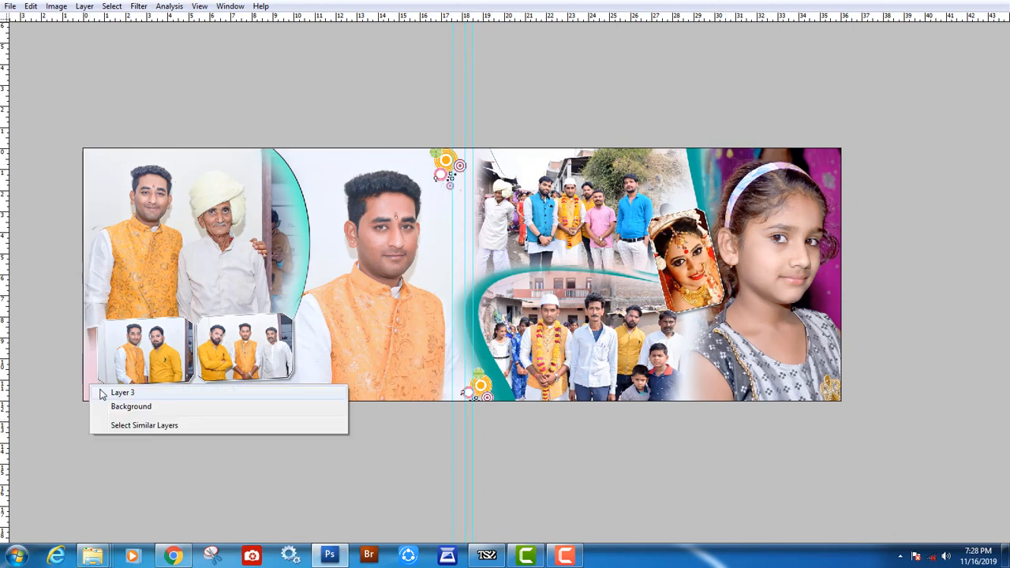
click(100, 388)
key(ctrl+u)
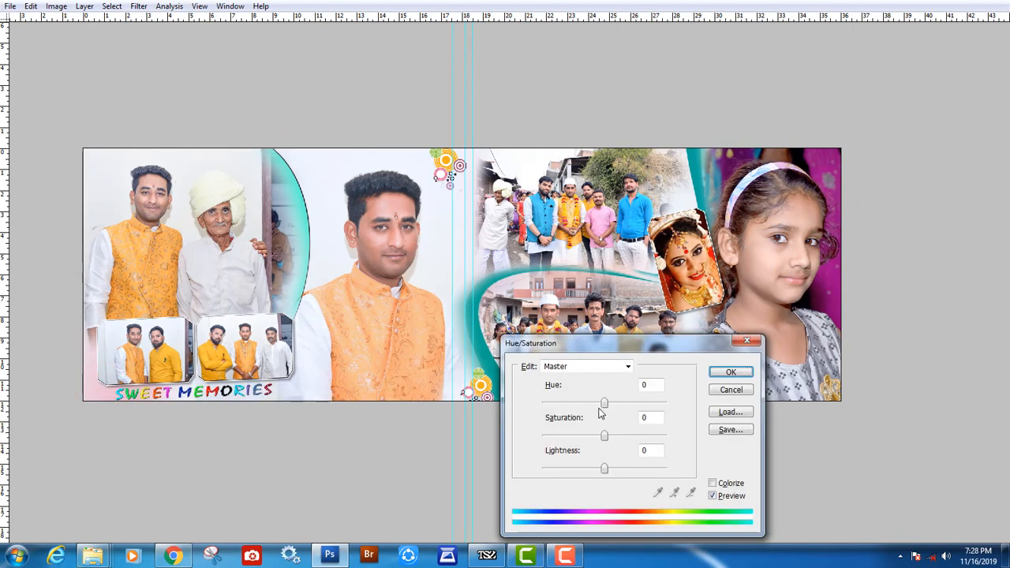
drag(605, 402, 523, 406)
key(Return)
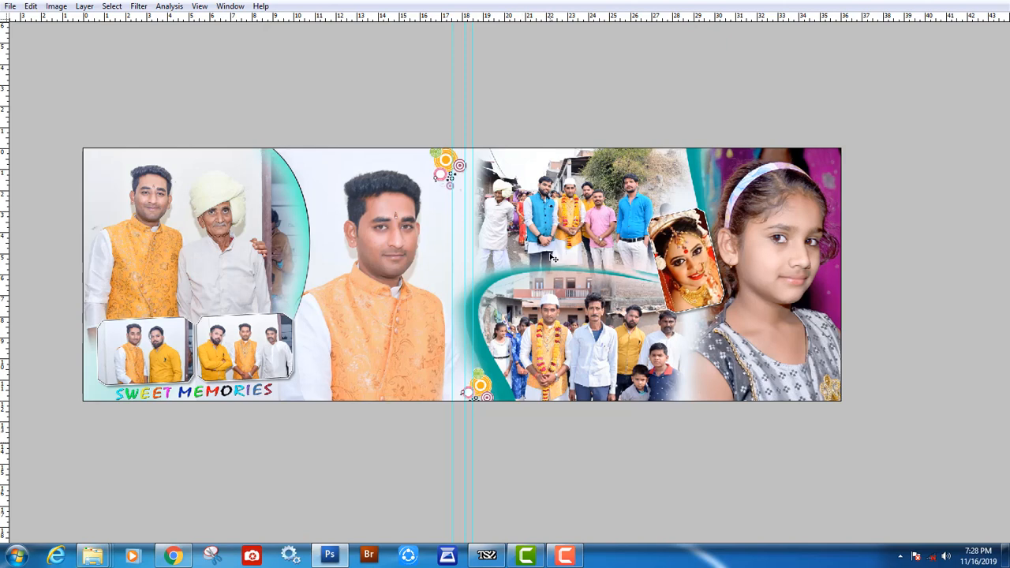
Step: Deepen the spread's shadows with Levels, setting the RGB black input level to 7
click(56, 7)
click(69, 35)
click(185, 35)
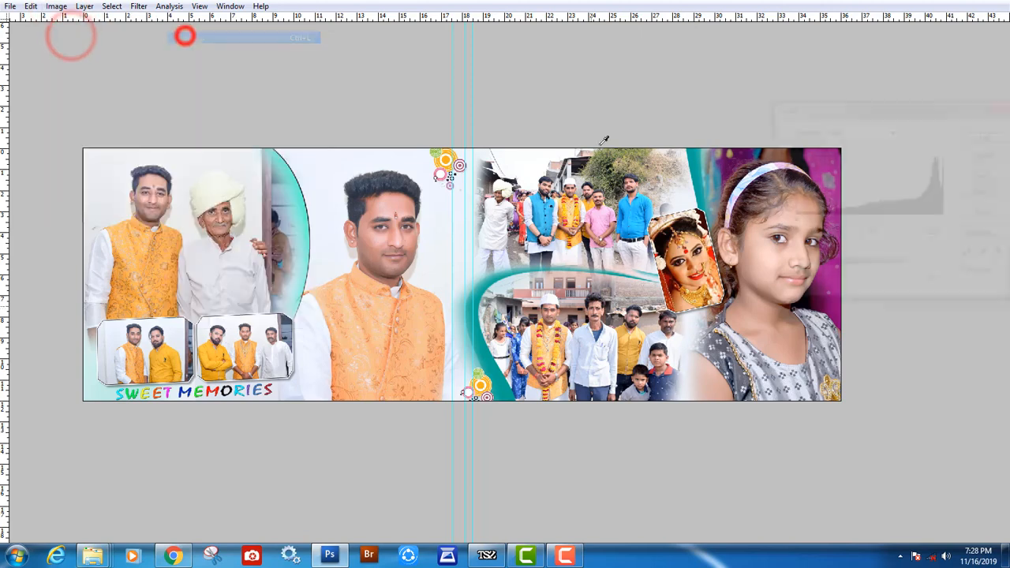
drag(799, 224, 792, 225)
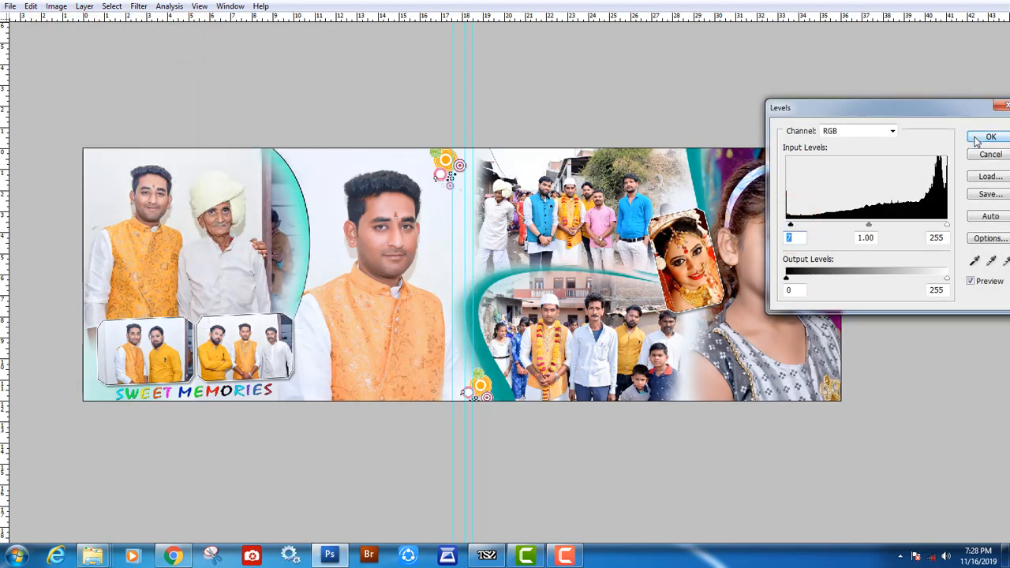
click(988, 137)
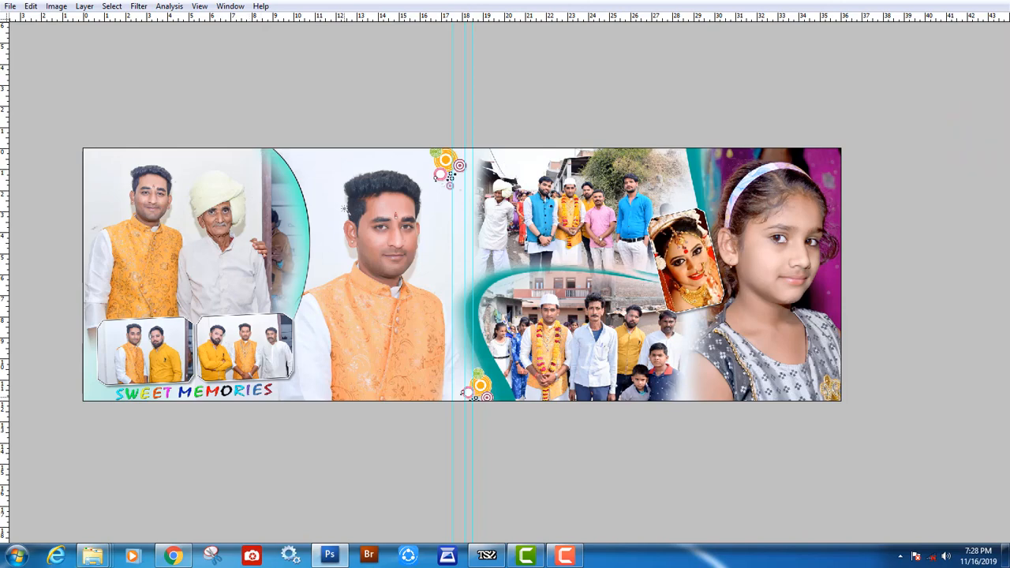
Step: Select the face and adjoining vest areas of the man in the large central portrait and feather the selection by 5 pixels
drag(276, 178, 505, 294)
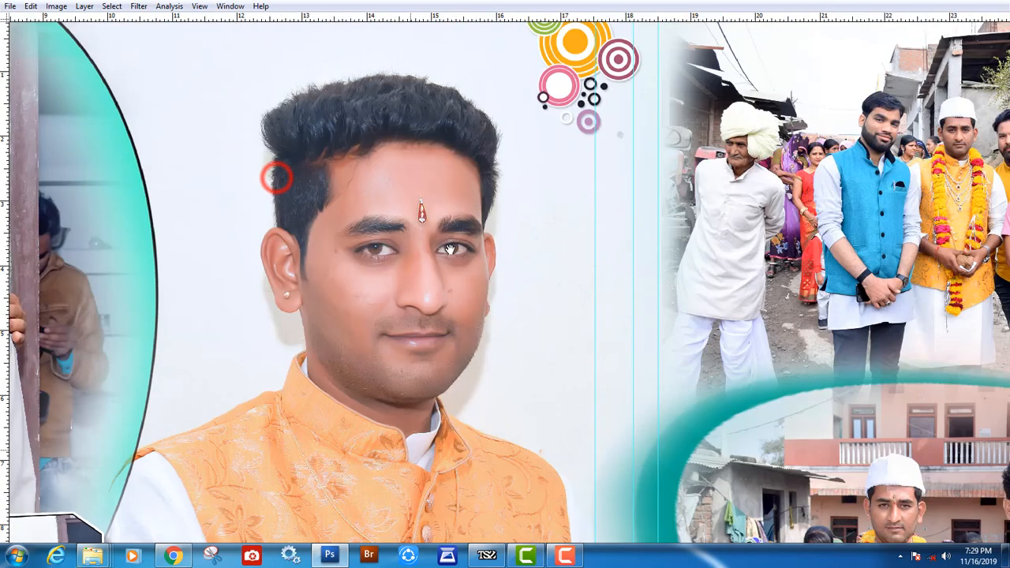
click(432, 208)
shift+click(445, 232)
shift+click(451, 255)
shift+click(453, 318)
shift+click(431, 364)
shift+click(413, 382)
key(ctrl+alt+d)
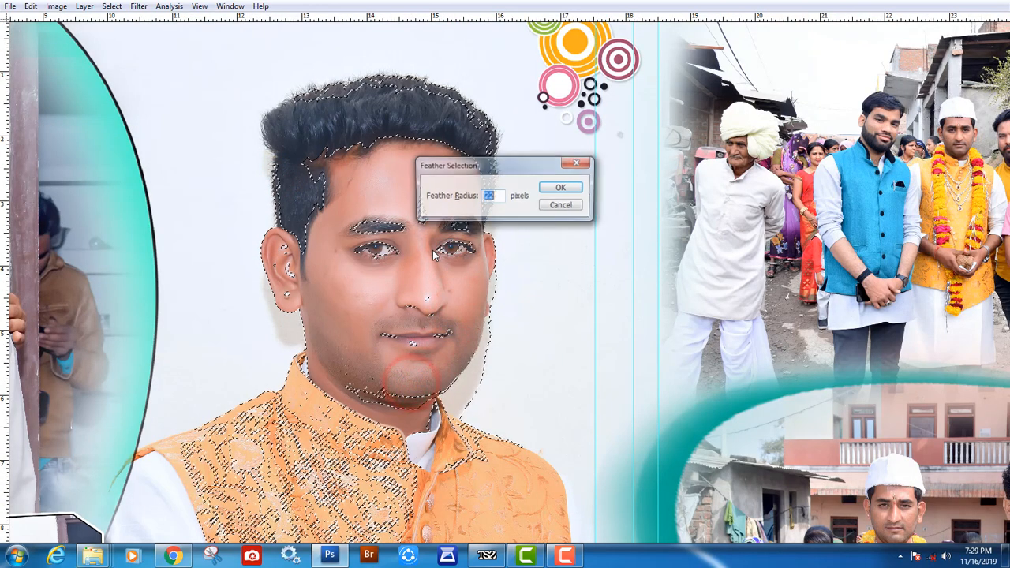
text(5)
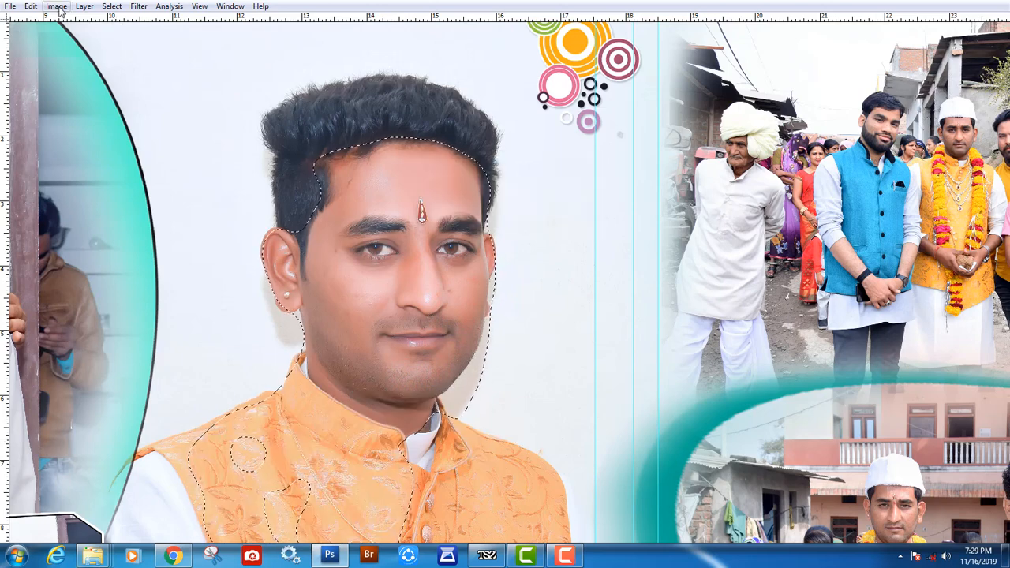
Step: Adjust the selection's highlights with Color Balance levels of -7, +4 and +8, and deselect
click(60, 8)
mouse_move(76, 38)
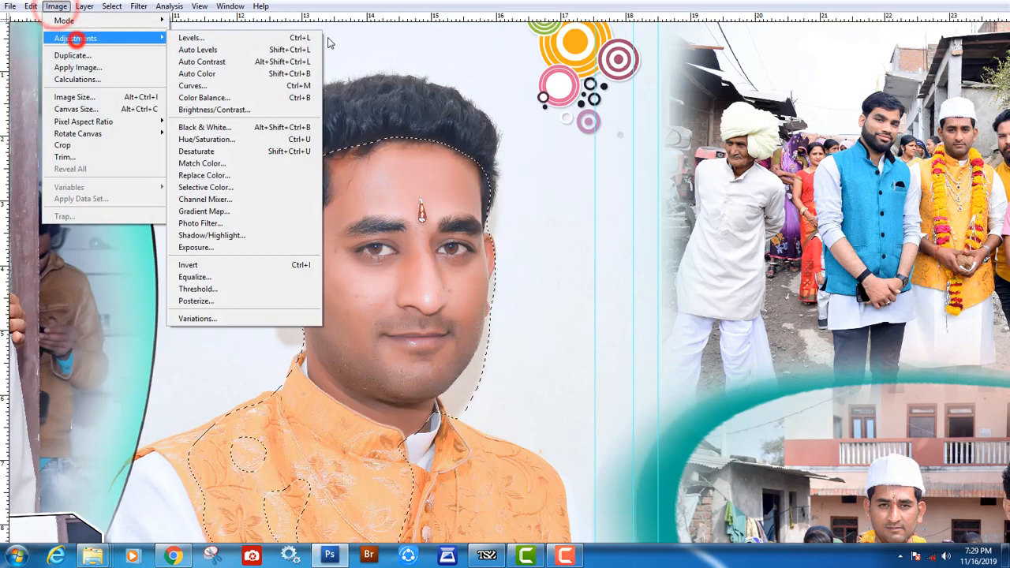
click(224, 97)
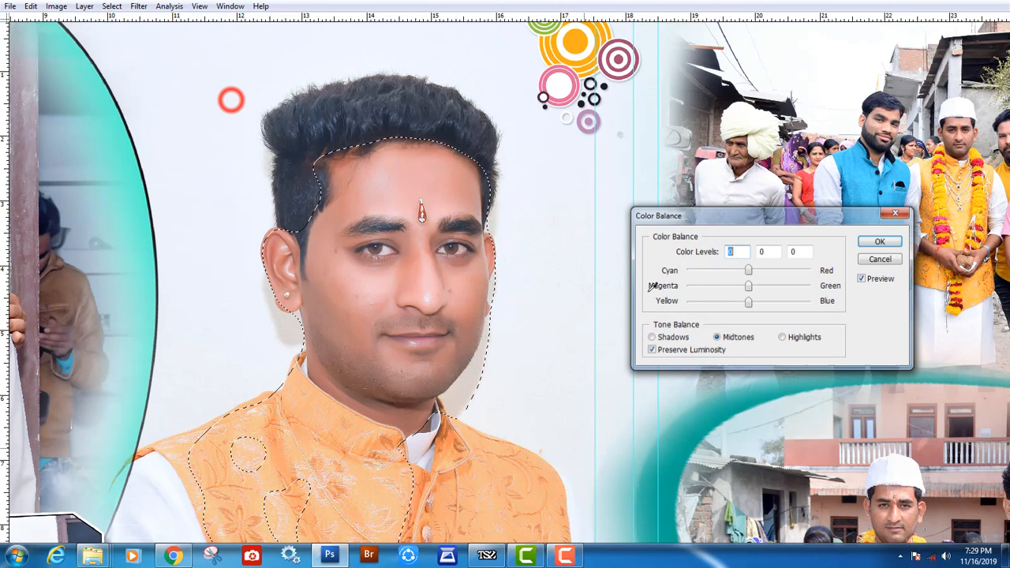
click(782, 337)
drag(748, 271, 754, 308)
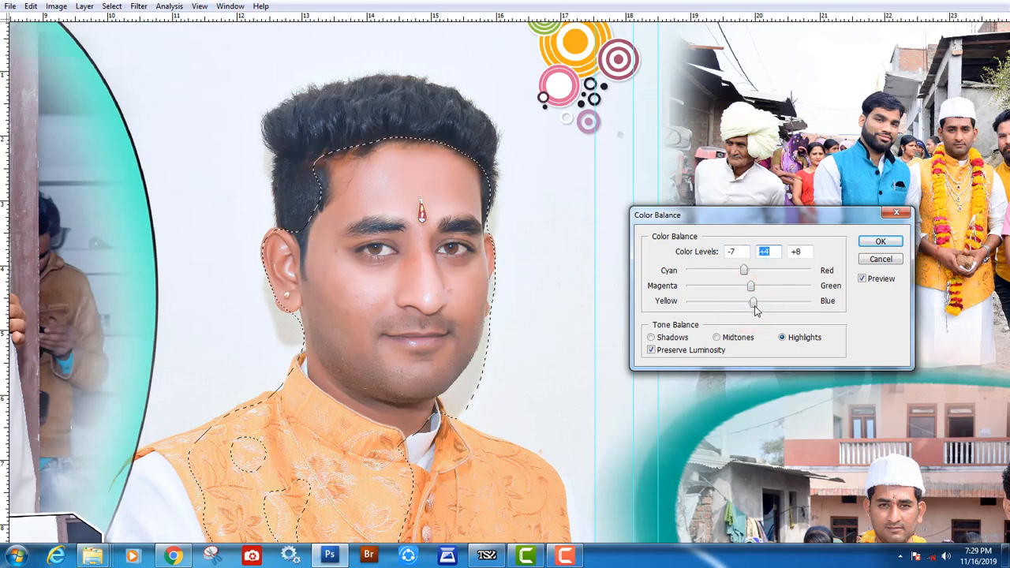
click(876, 242)
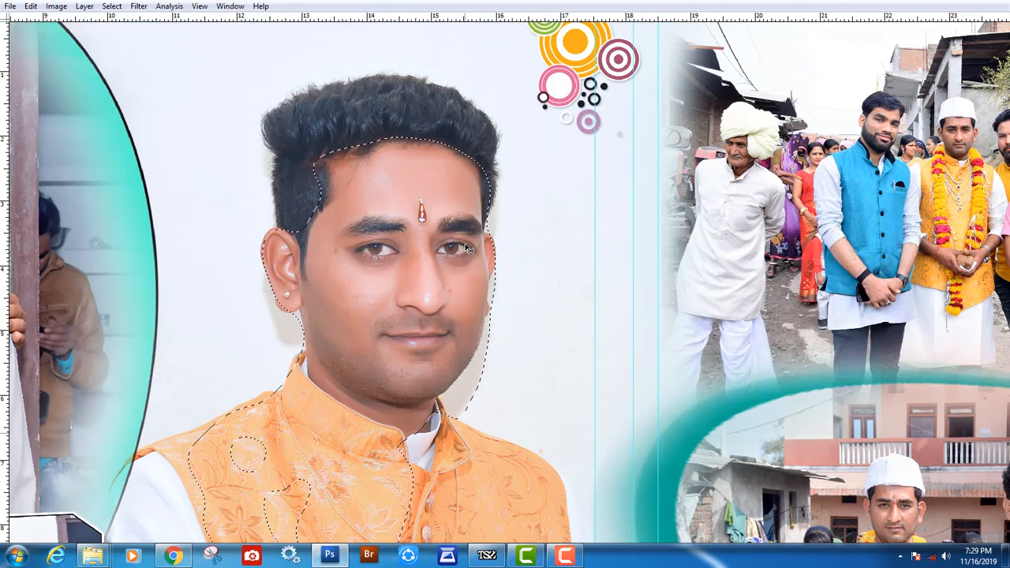
key(ctrl+d)
Step: Save the finished spread to the Desktop as a JPEG named 010
key(ctrl+0)
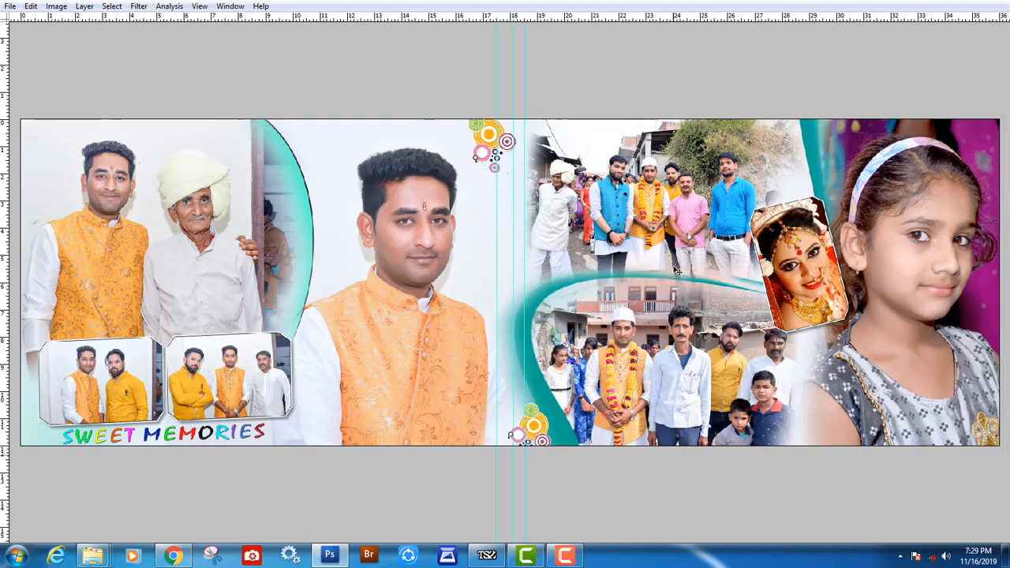
key(ctrl+shift+s)
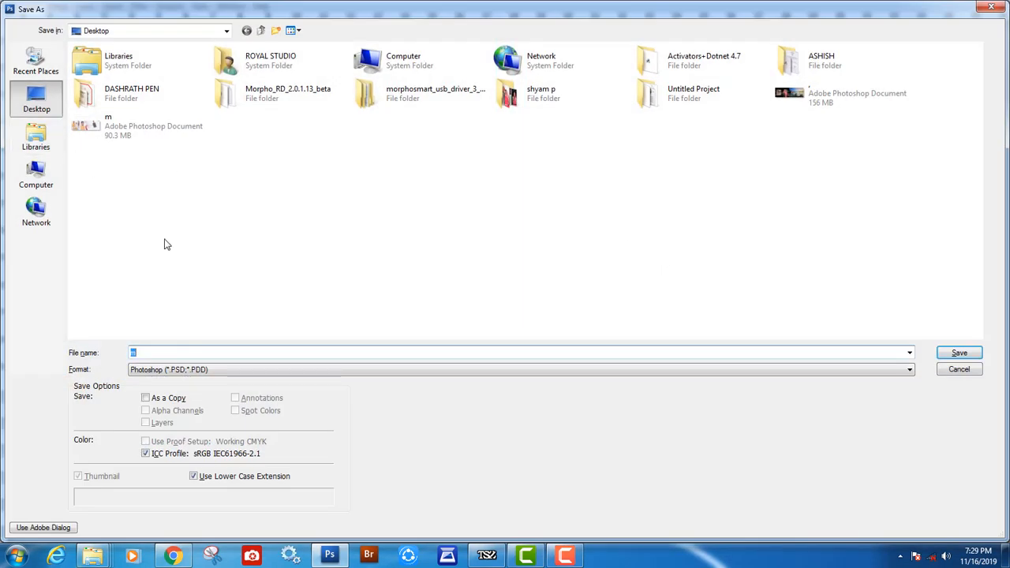
click(158, 370)
click(153, 428)
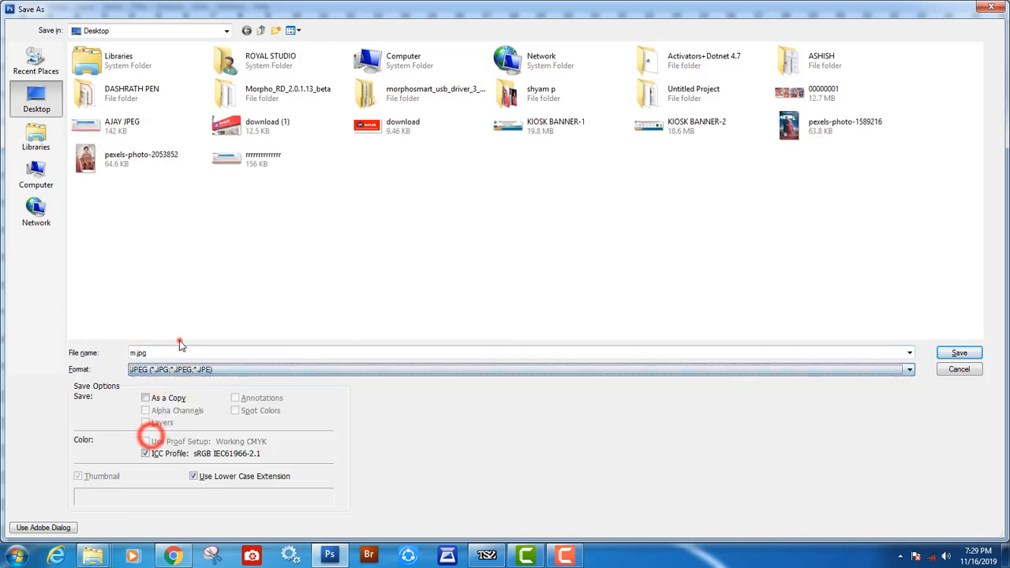
double_click(182, 348)
text(010)
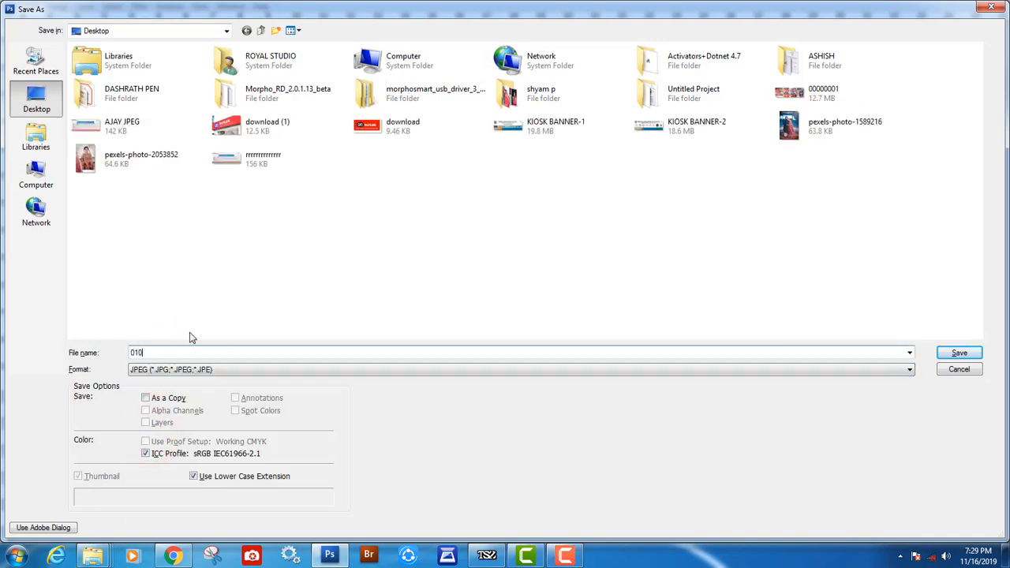
key(Return)
key(Return)
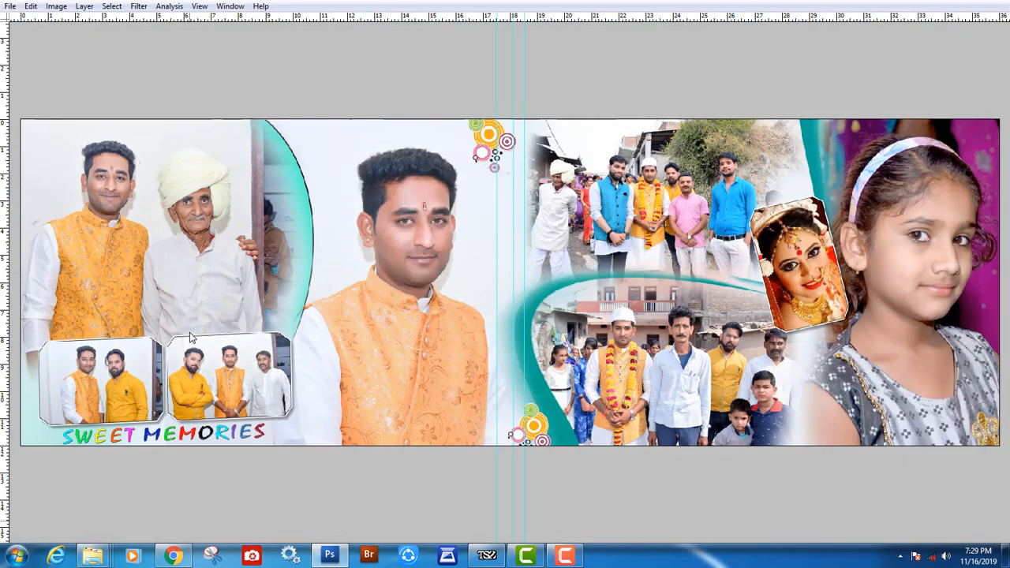